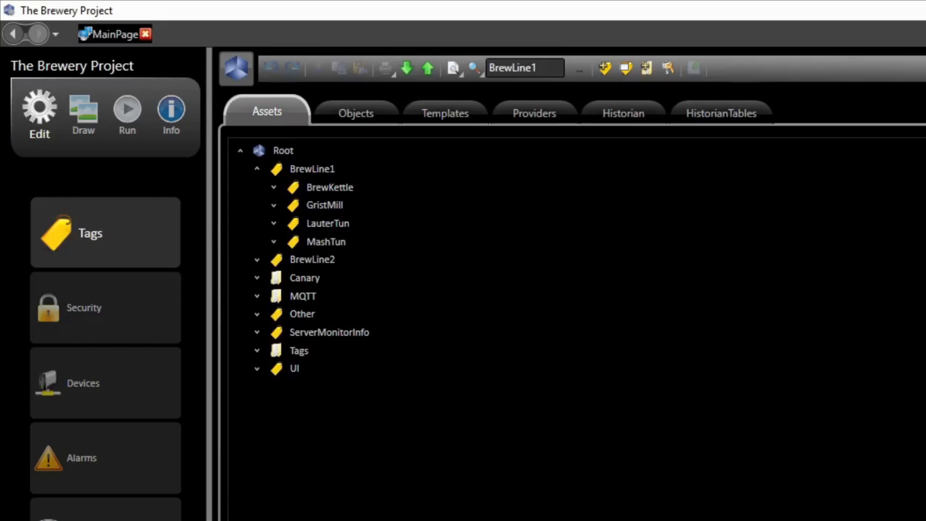
Step: Expand BrewLine1 and its BrewKettle in the asset tree to examine the tags they contain
double_click(290, 172)
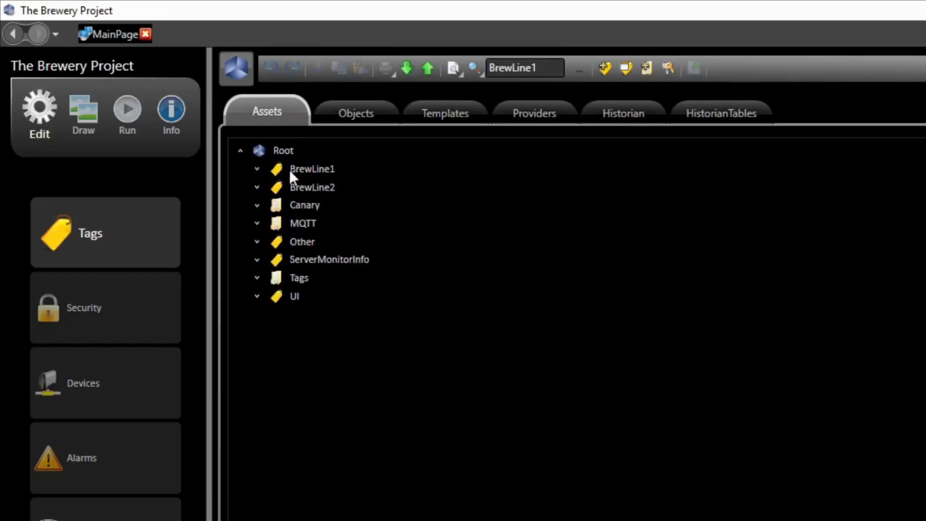
left_click(257, 169)
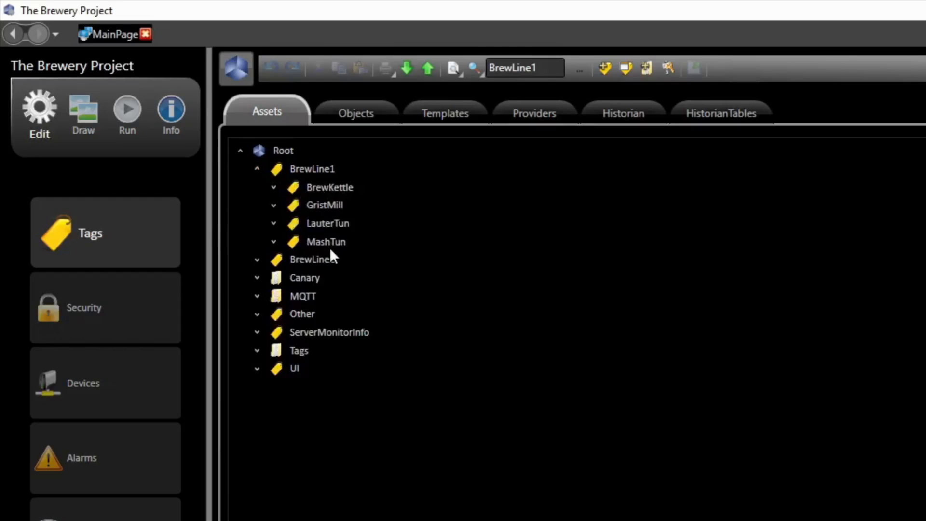
left_click(273, 187)
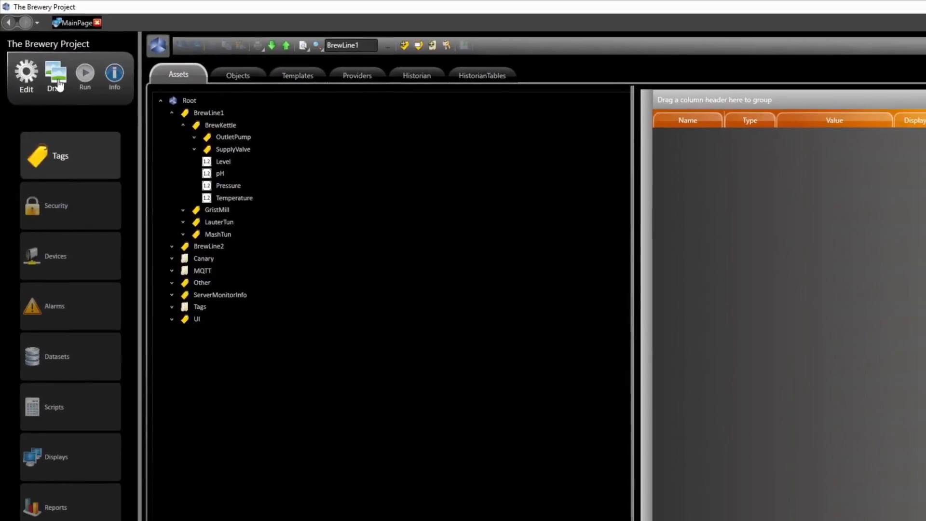
Step: Create a new .NET Smart Client display named BrewLine1 in the drawing environment
left_click(58, 85)
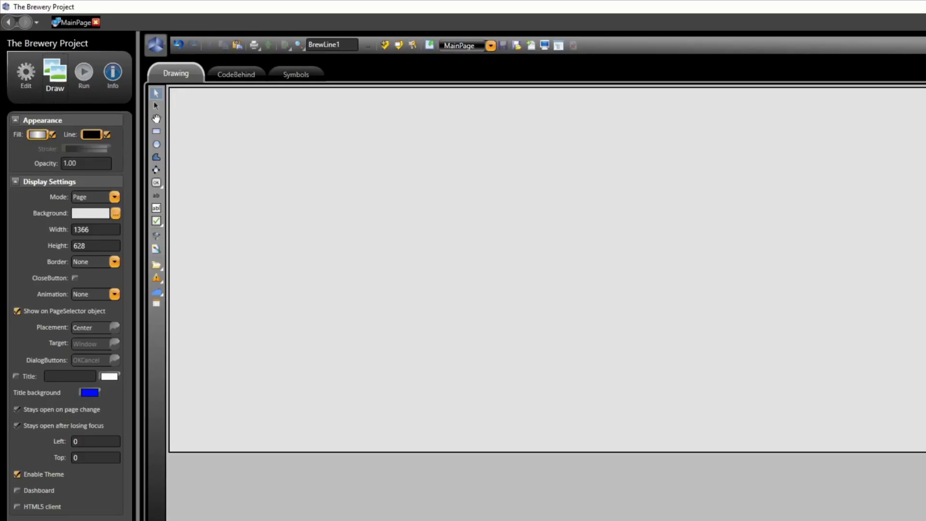
left_click(531, 47)
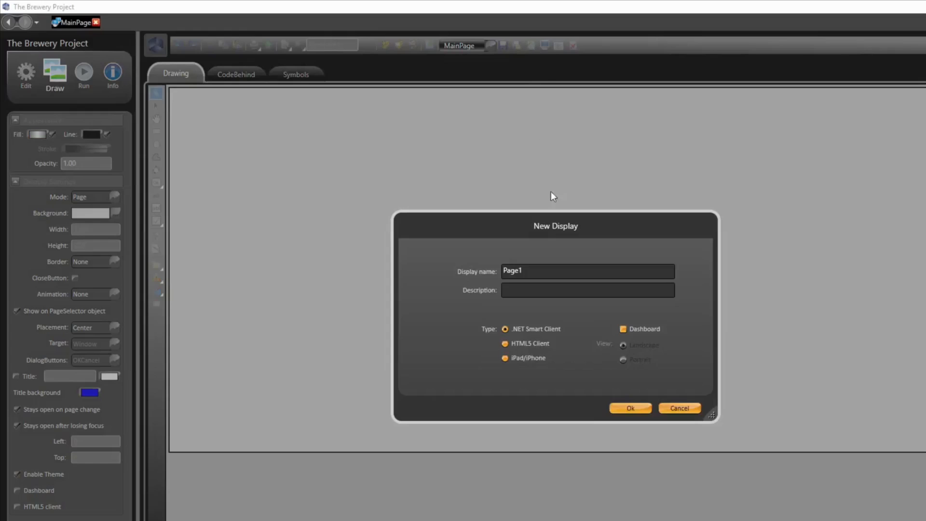
left_click_drag(540, 271, 478, 271)
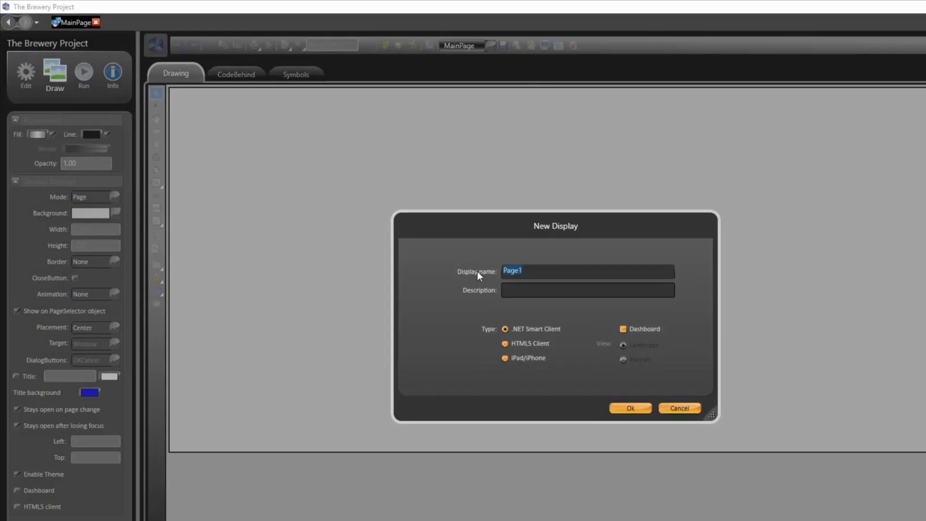
type("BrewLine1")
left_click(630, 408)
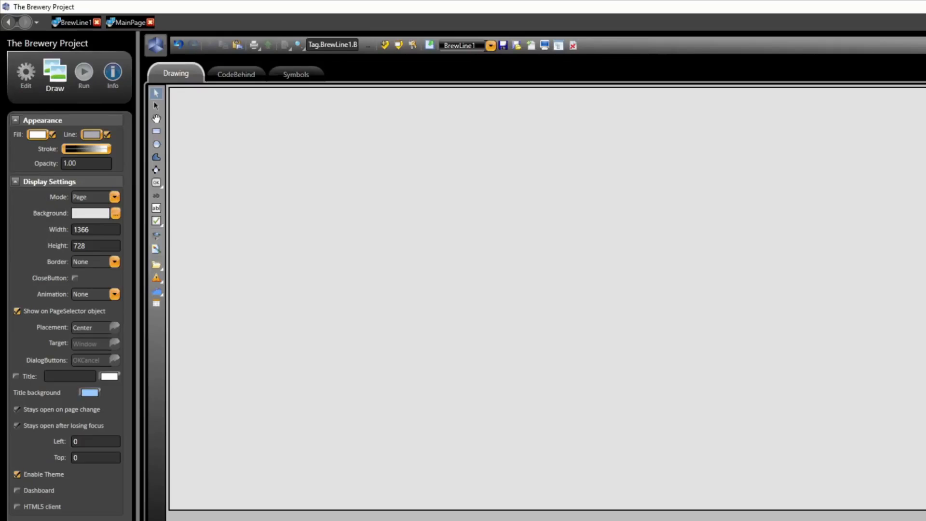
Step: Insert the Tank4 symbol from the Tanks library category in the upper-left area of the BrewLine1 display
left_click(156, 236)
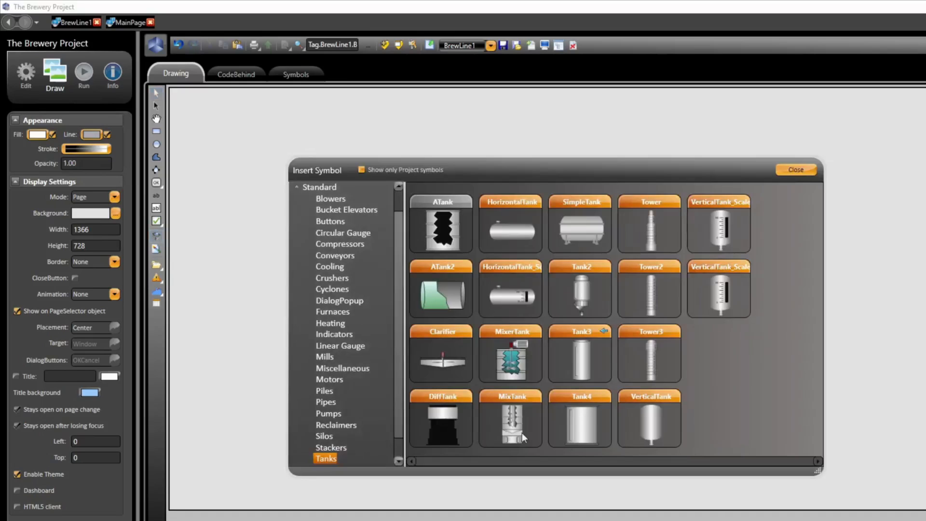
left_click(582, 425)
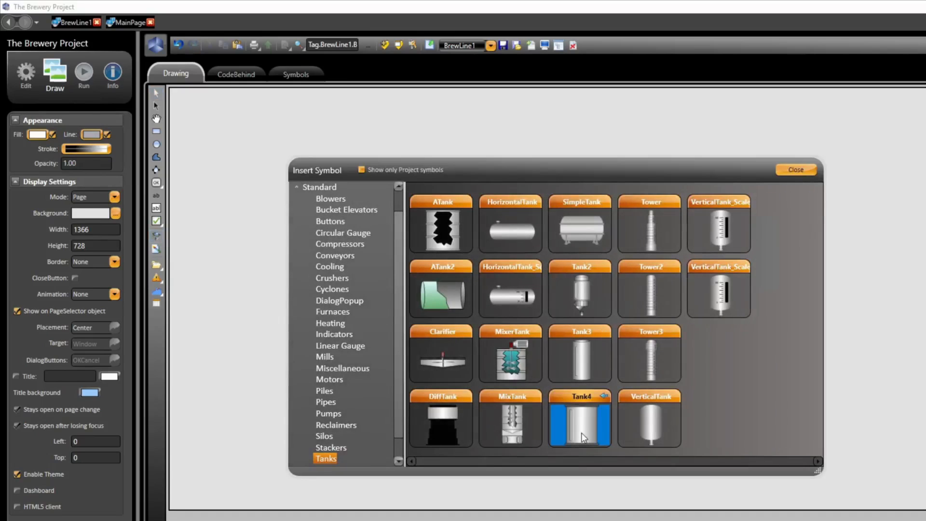
left_click(220, 178)
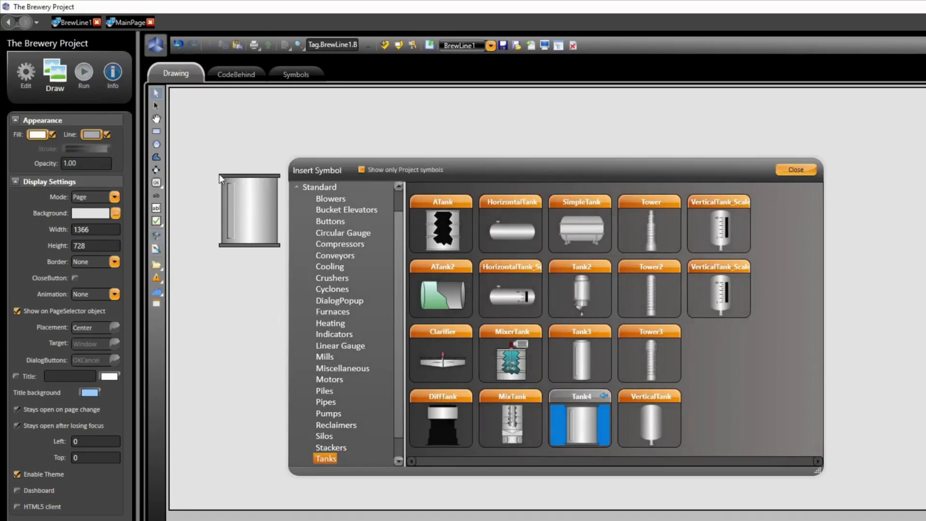
left_click(795, 170)
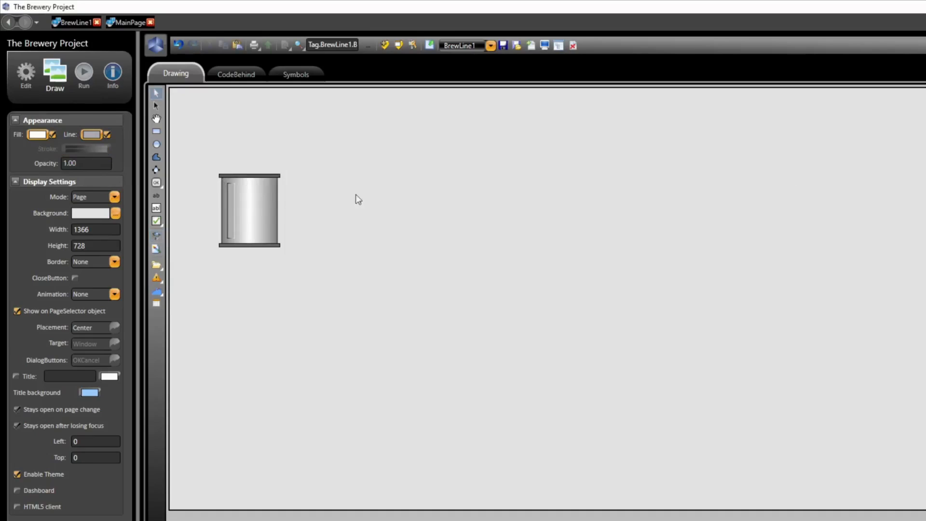
Step: Link the tank's BargraphControl to brewline1.BrewKettle.Level and move the tank to about Left 150, Top 170
double_click(254, 210)
left_click(540, 271)
left_click_drag(540, 271, 468, 271)
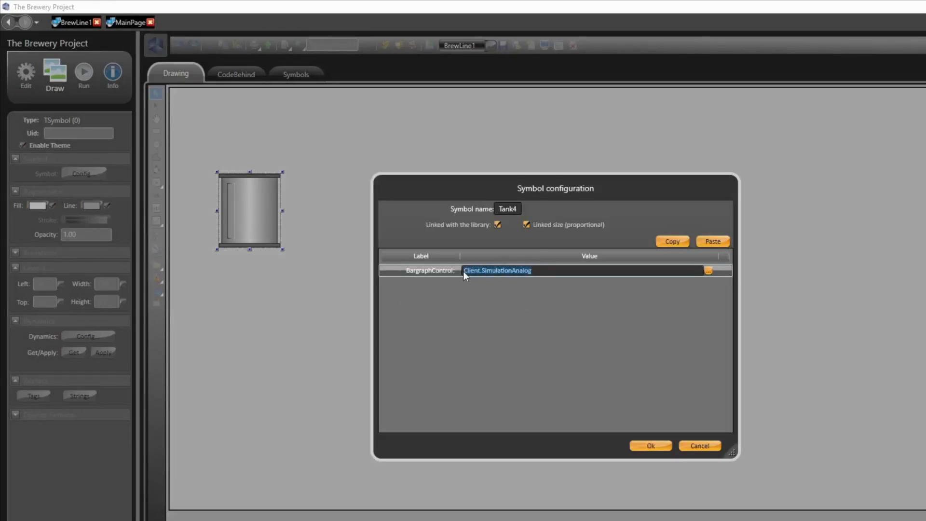
key("BackSpace")
type("brewline1.")
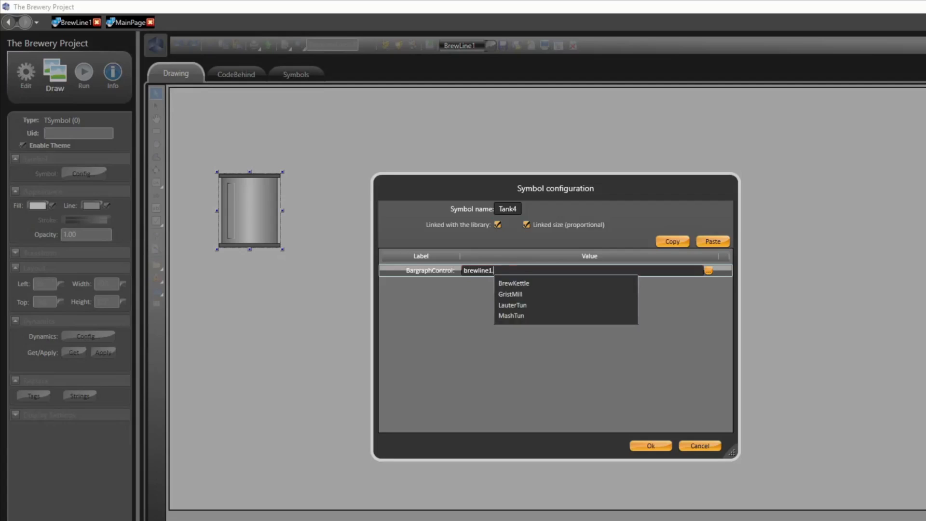
type("br")
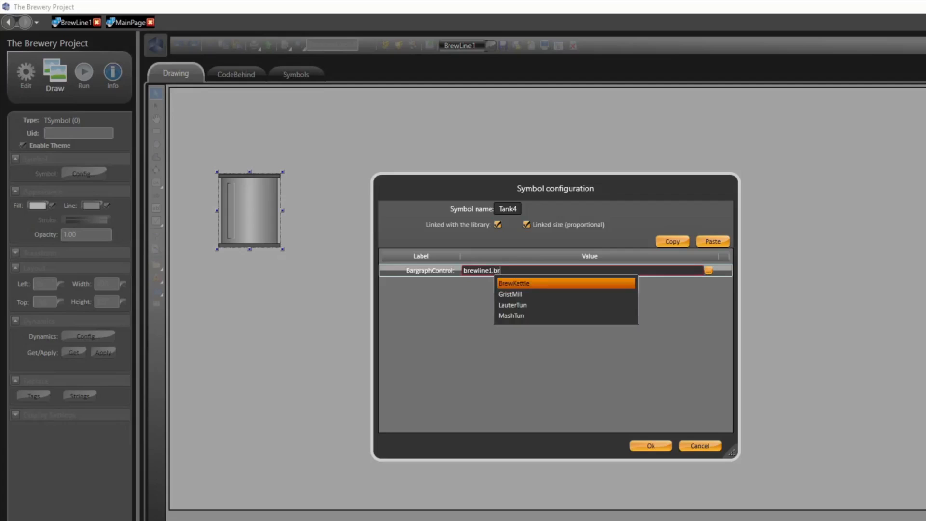
key("Return")
type(".")
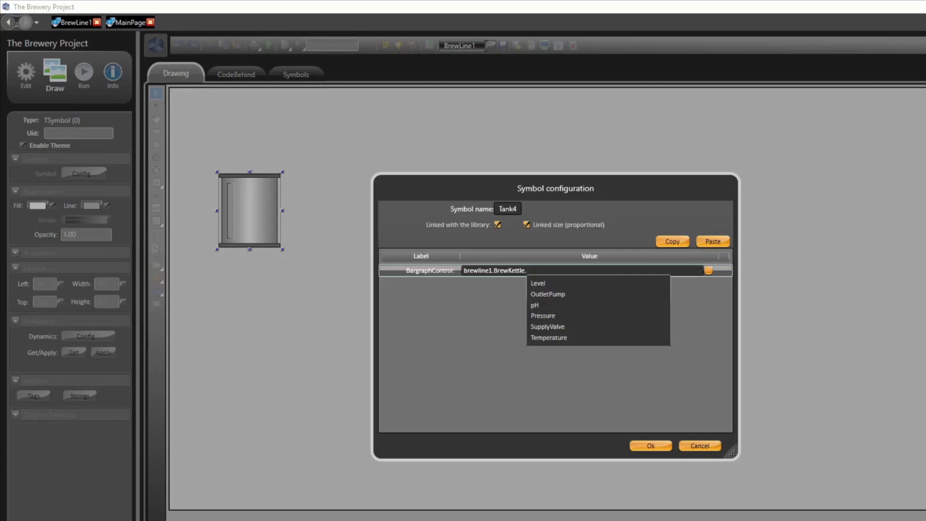
type("lev")
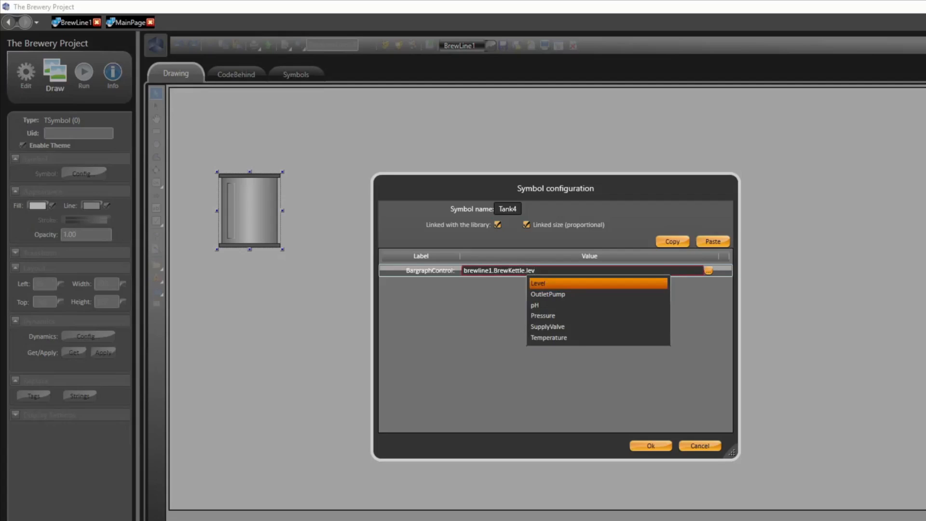
key("Return")
left_click(646, 445)
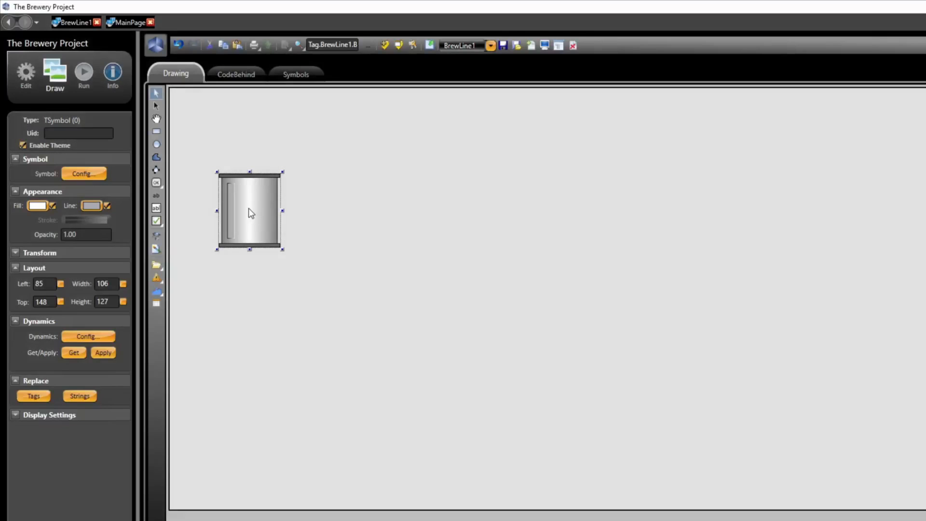
left_click_drag(257, 215, 290, 223)
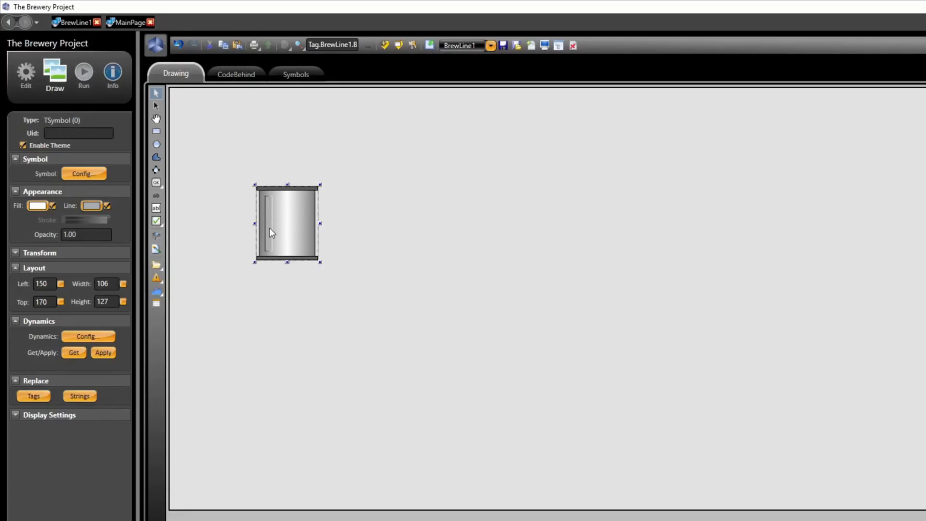
Step: Add a text box to the right of the tank, about 62 wide and 26 high, with the text TEMP
left_click(157, 208)
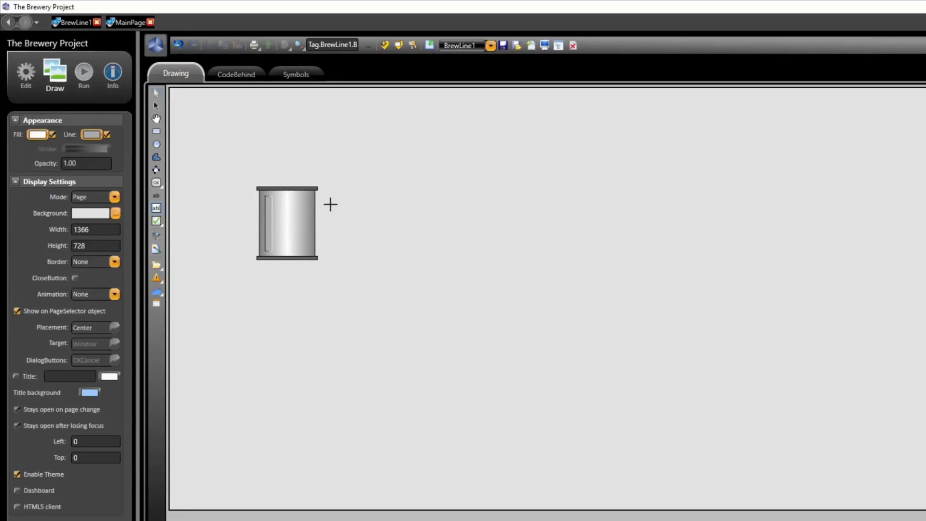
left_click(328, 203)
left_click(156, 92)
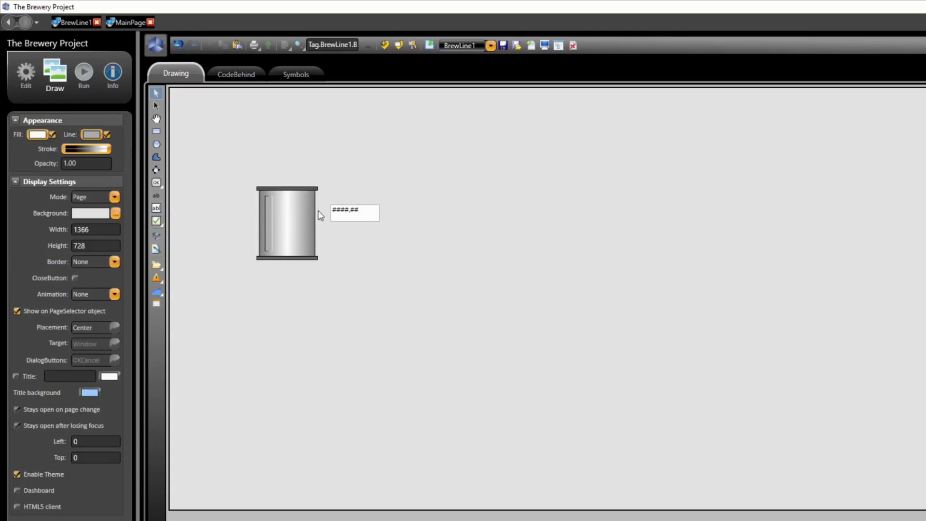
left_click(346, 219)
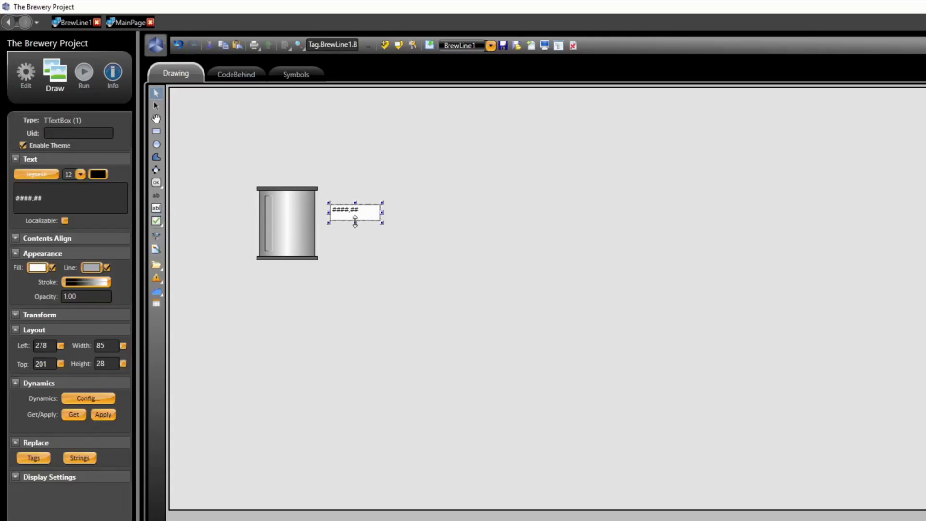
left_click_drag(382, 211, 369, 211)
left_click(68, 198)
key("ctrl+a")
type("TEMP")
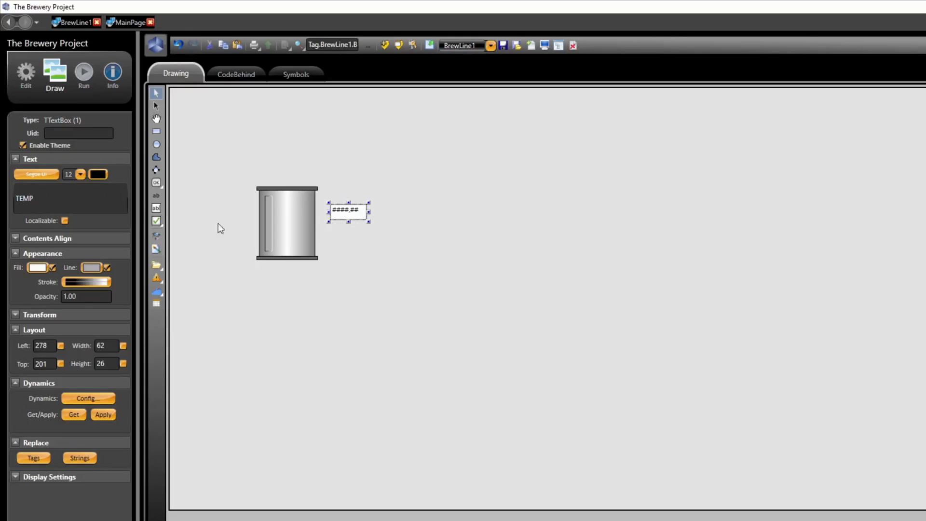
left_click(357, 248)
Step: Duplicate the TEMP text box and place the copy directly against its right side, at about Left 339, Top 201
left_click(351, 218)
key("ctrl+d")
left_click_drag(351, 218, 382, 212)
key("Right")
left_click(401, 243)
left_click(384, 214)
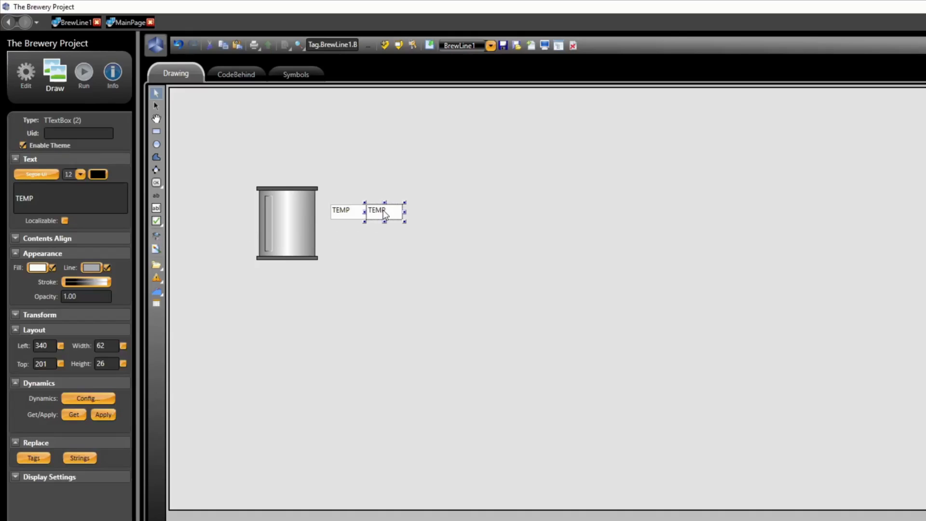
left_click(372, 268)
left_click(386, 217)
Step: Enable the TextIO dynamic on the duplicated text box and bind it to Tag.BrewLine1.BrewKettle.Temperature
double_click(385, 215)
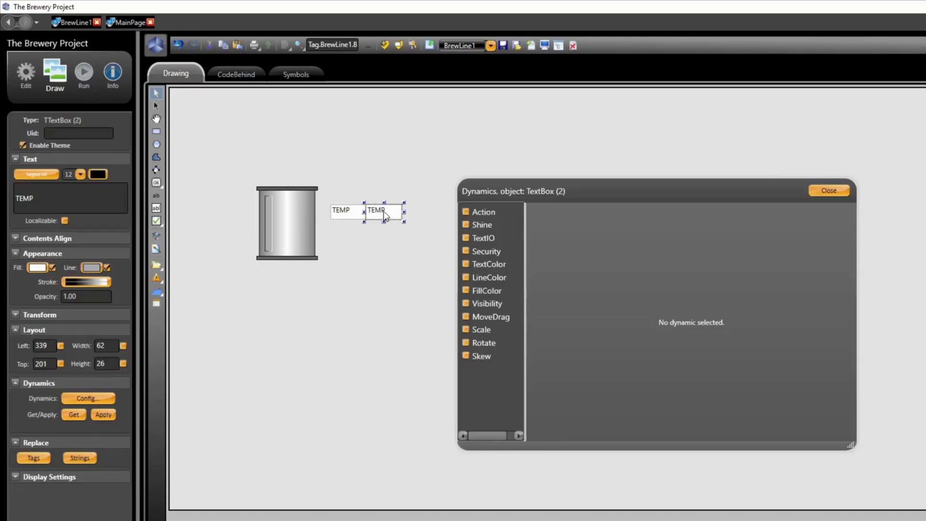
left_click(465, 239)
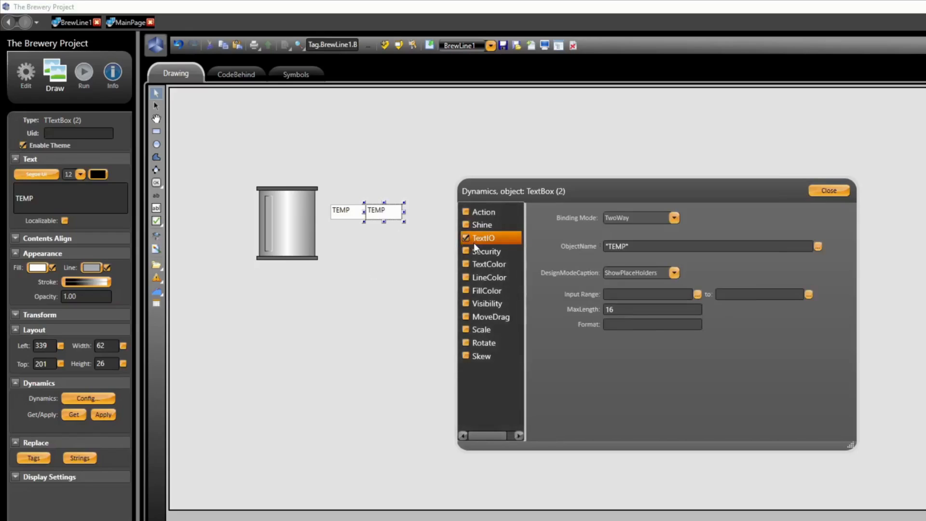
left_click_drag(642, 247, 601, 248)
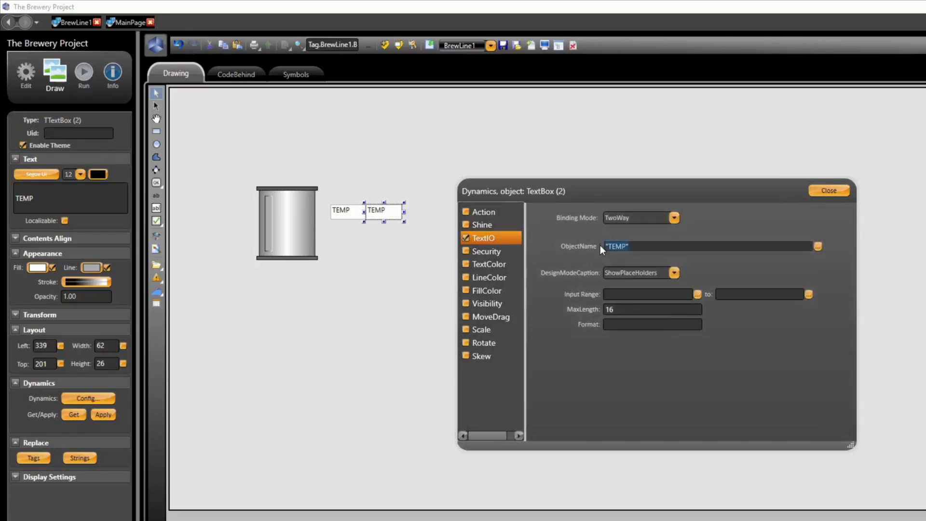
key("BackSpace")
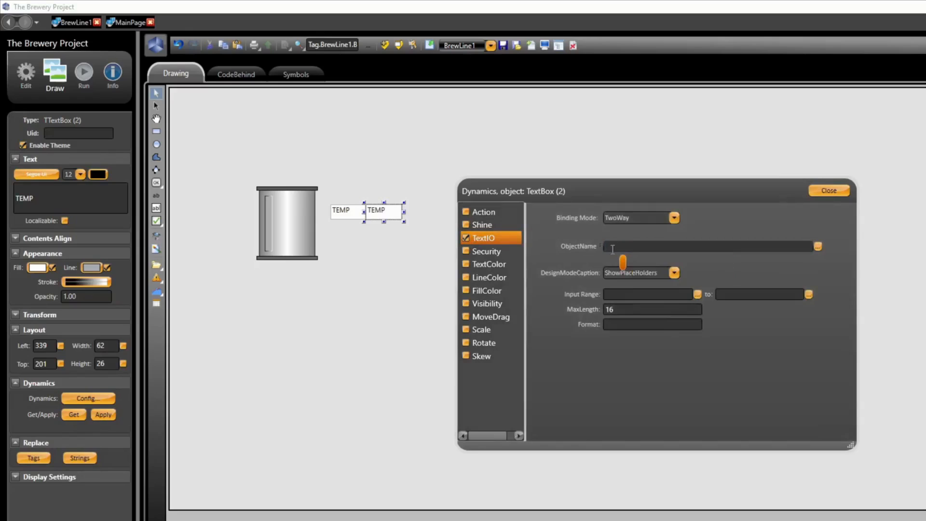
left_click(818, 247)
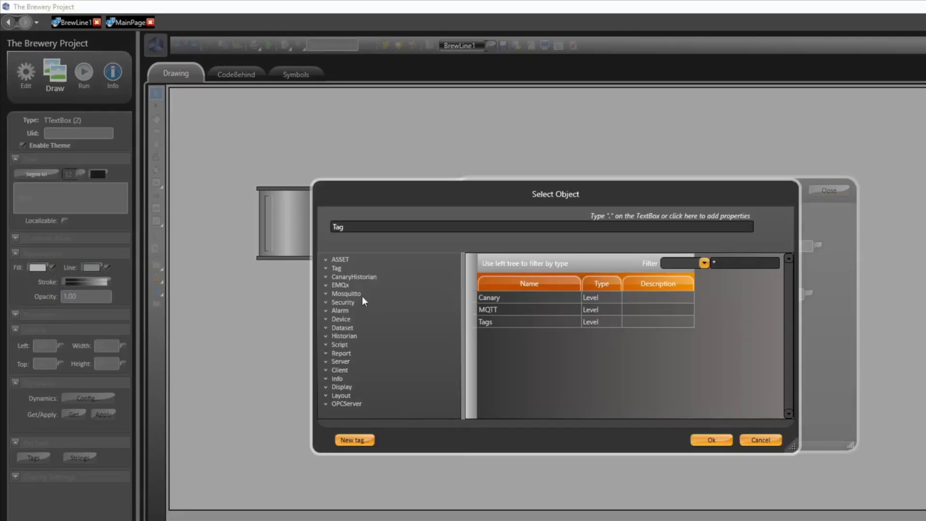
left_click(325, 268)
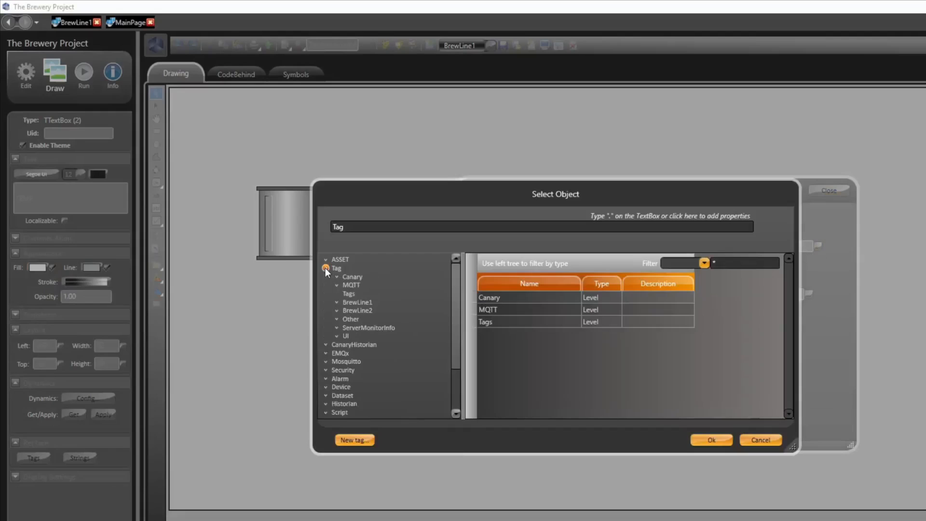
left_click(337, 303)
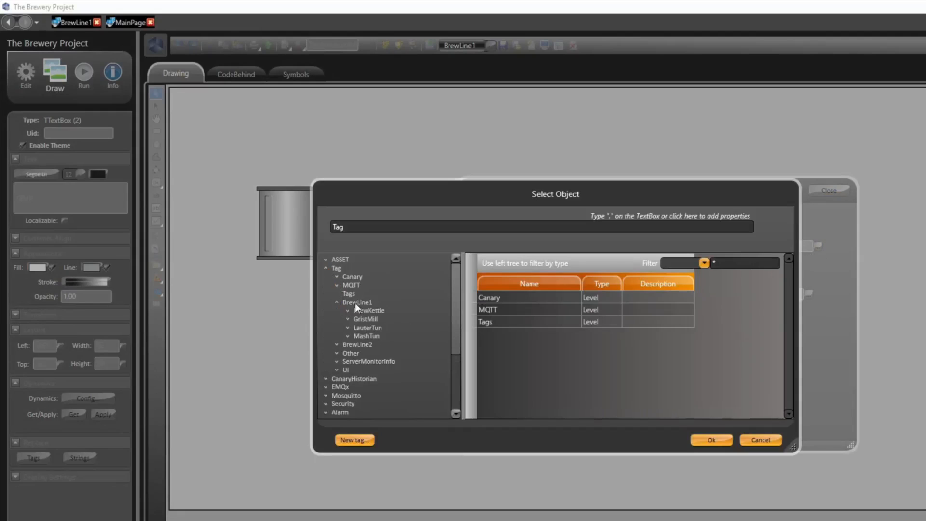
left_click(348, 311)
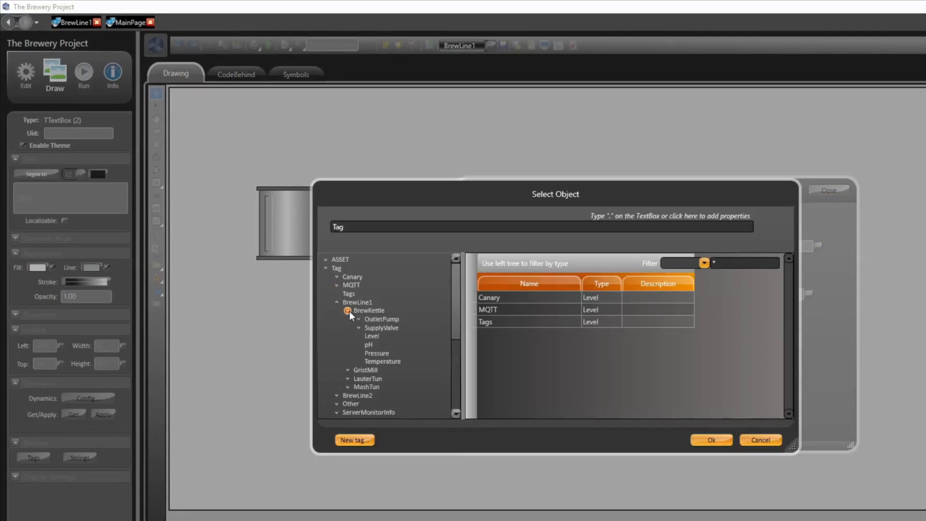
left_click(381, 361)
left_click(709, 439)
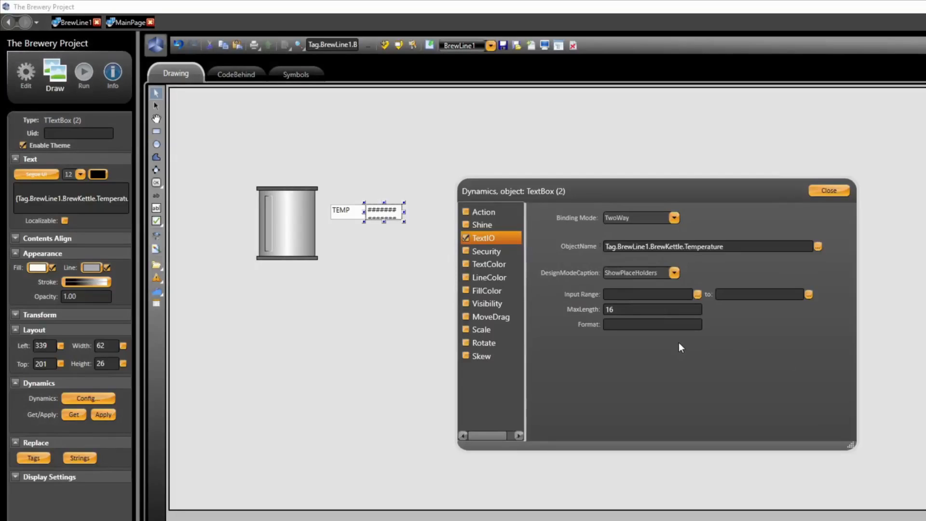
Step: Set the temperature text box's format to 0.0 and its maximum length to 5
left_click(630, 324)
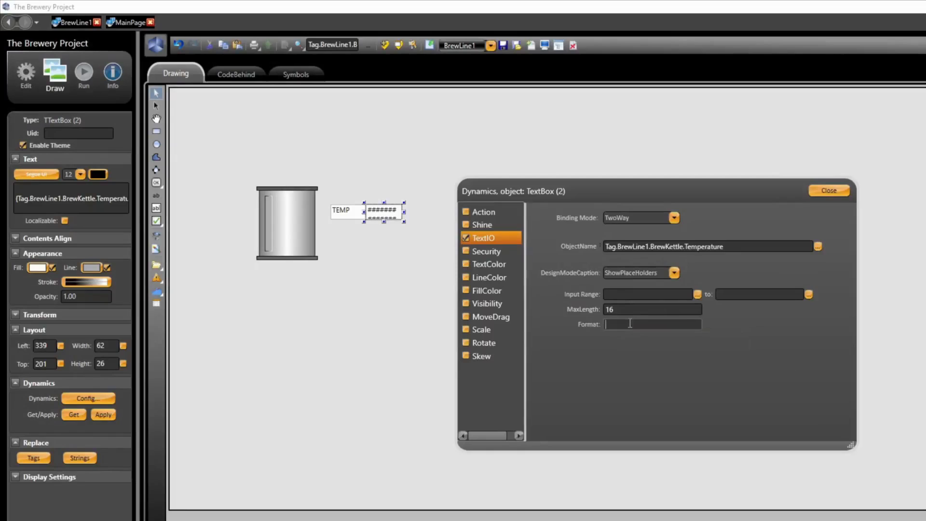
type("0.0")
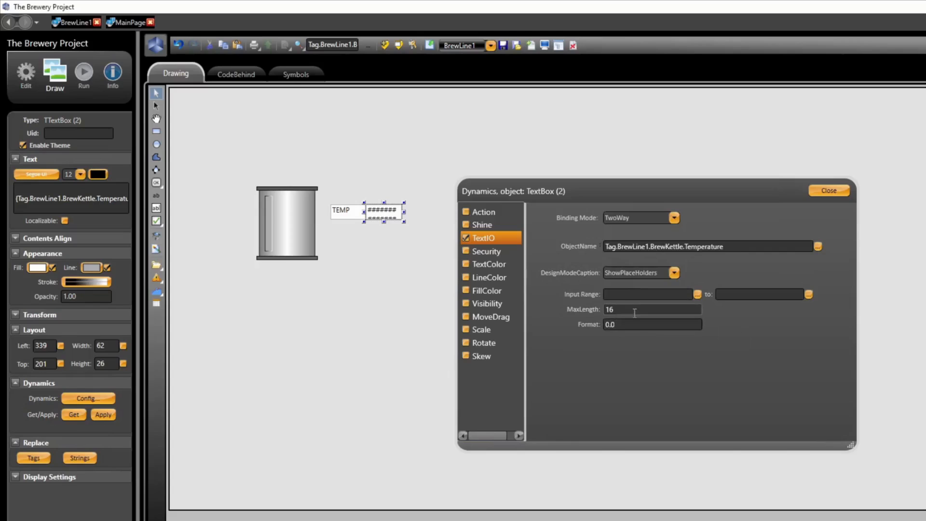
left_click(633, 311)
key("BackSpace")
key("BackSpace")
type("5")
key("Tab")
left_click(829, 192)
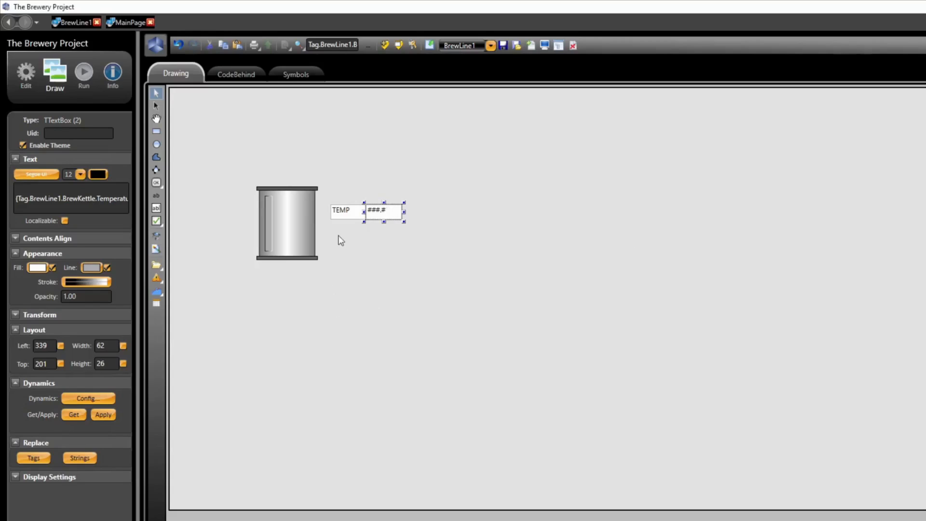
Step: Set the TEMP label box's fill to a solid grey, #FFBEBEBE
left_click(343, 217)
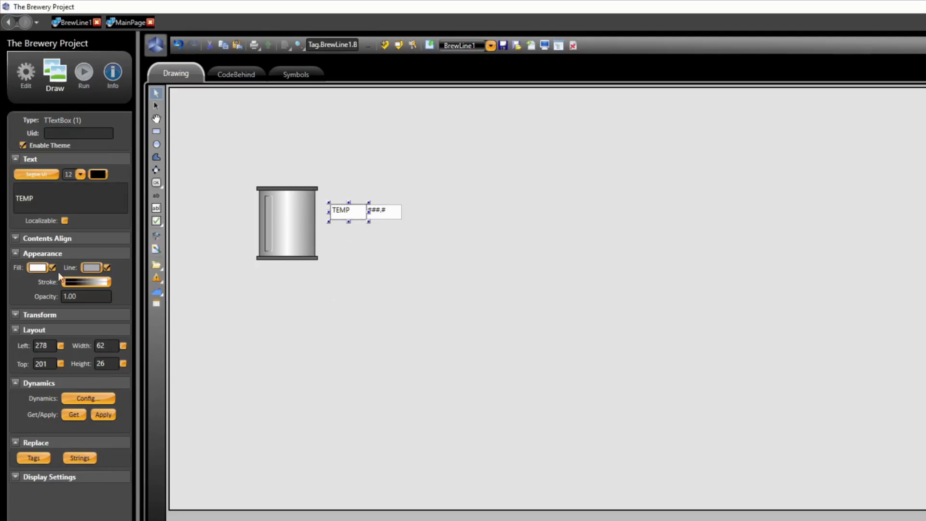
left_click(38, 269)
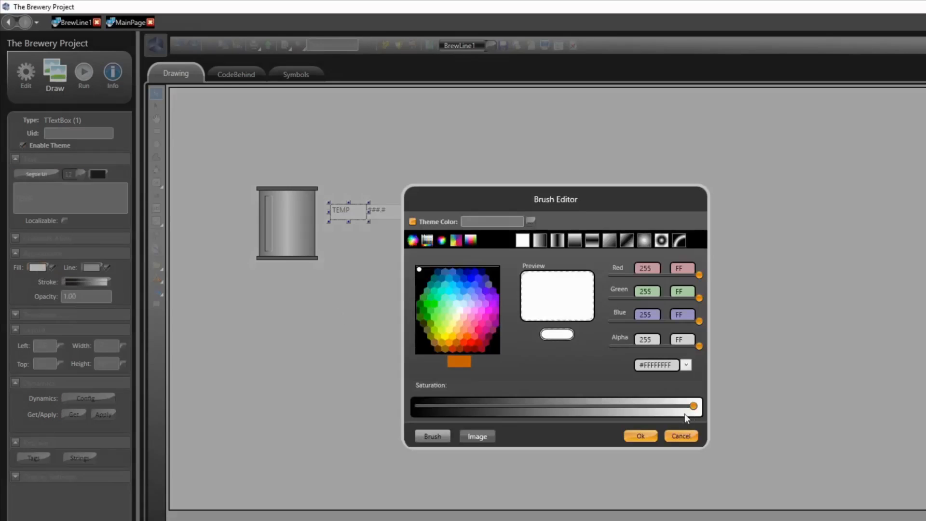
left_click_drag(692, 407, 624, 410)
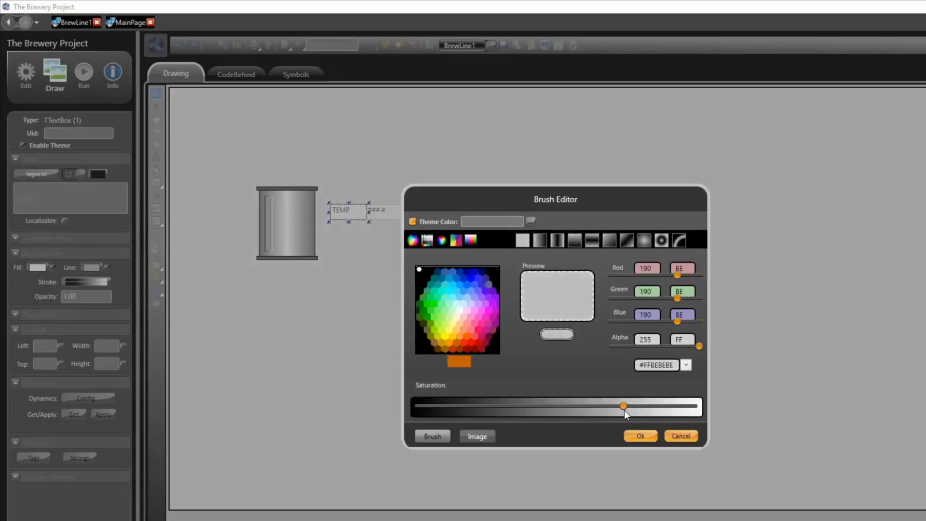
left_click(641, 436)
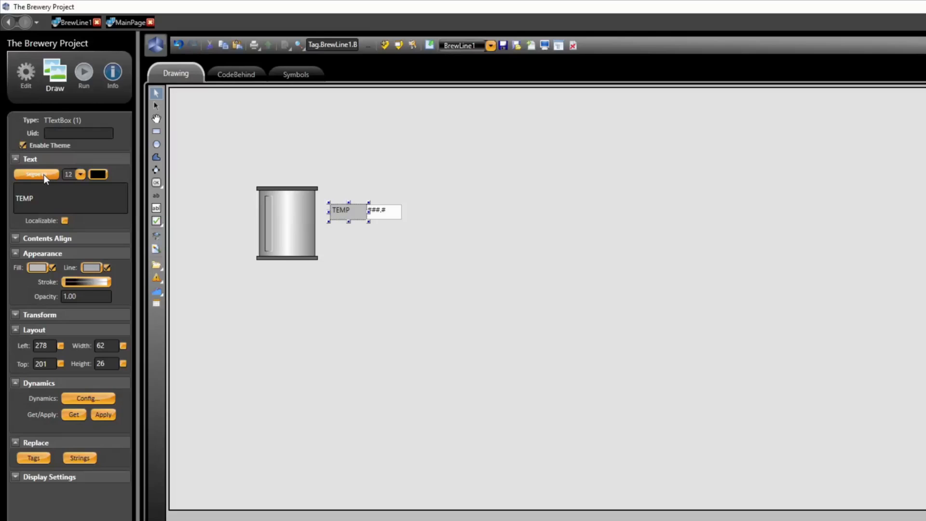
Step: Change the TEMP label's typeface to Segoe UI Semibold, keeping size 12
left_click(45, 174)
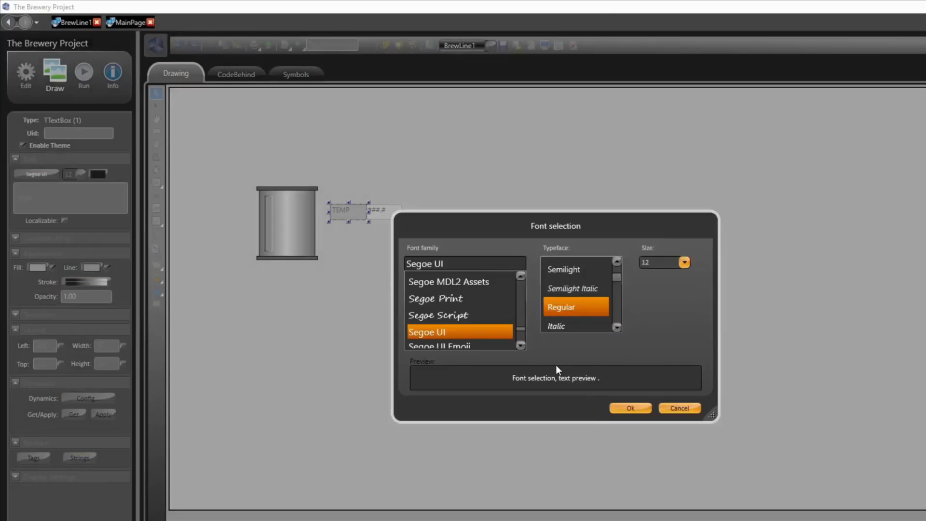
left_click(617, 328)
left_click(617, 328)
left_click(618, 328)
left_click(581, 290)
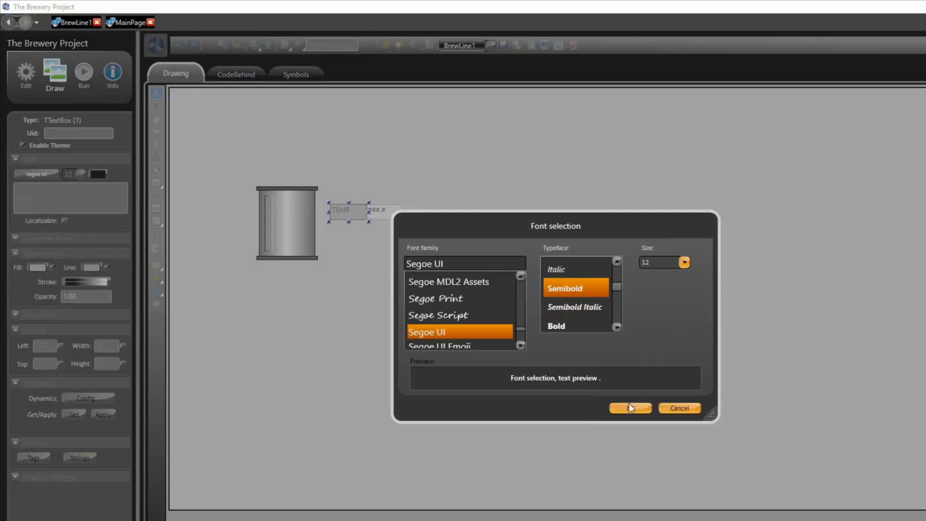
left_click(629, 406)
left_click(355, 248)
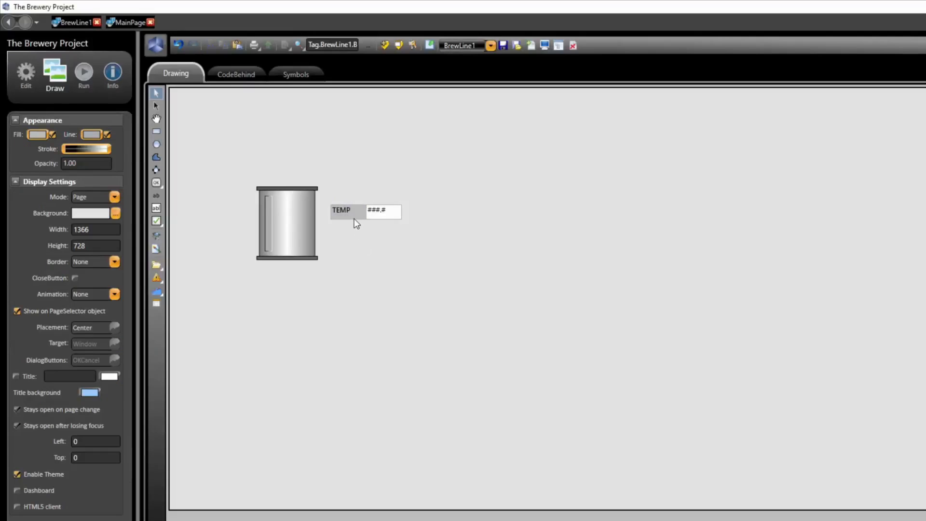
Step: Reduce the height of both the TEMP label box and its value box to 22
left_click(355, 218)
left_click_drag(349, 223, 349, 220)
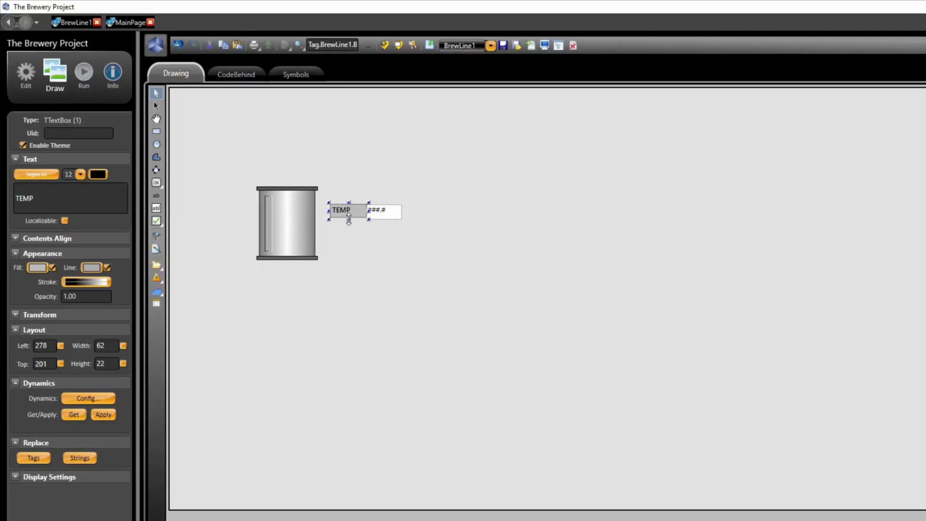
left_click(385, 218)
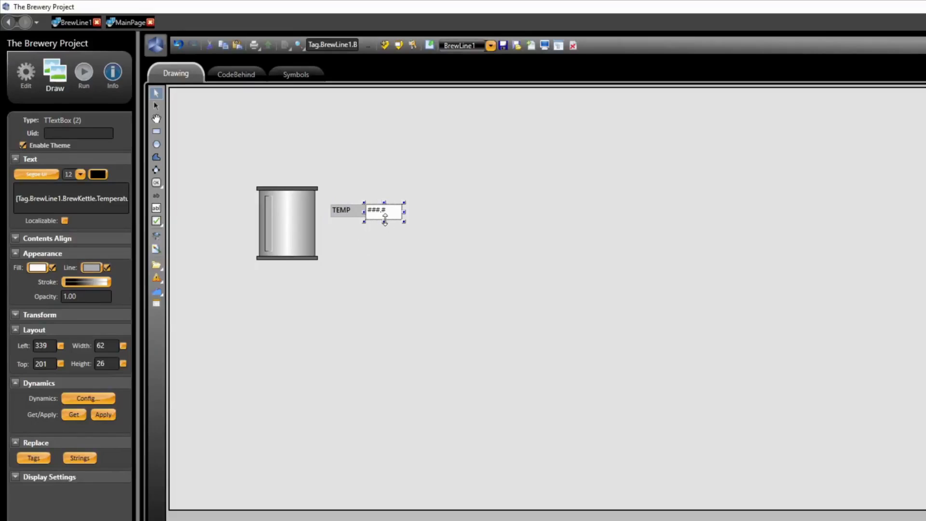
left_click(384, 265)
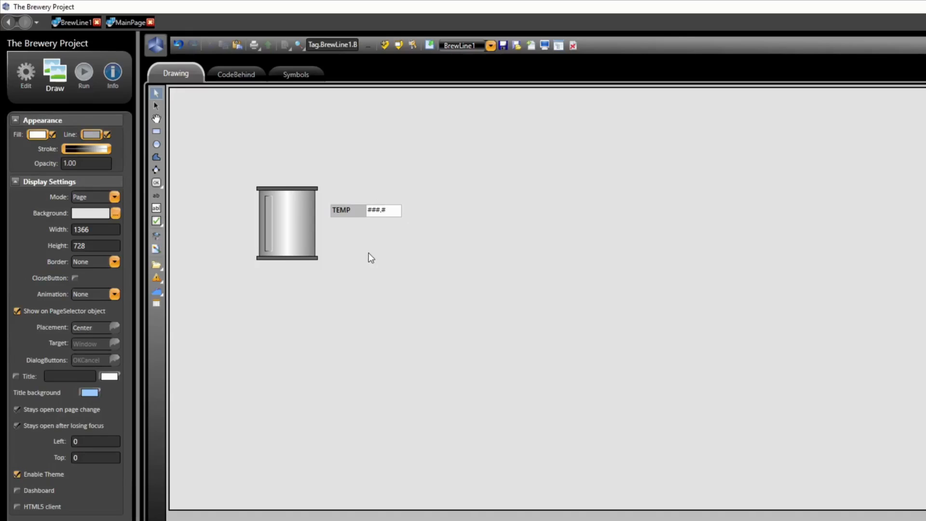
Step: Duplicate the TEMP label and value box pair twice, stacking the copies below the original at about Top 233 and Top 266
left_click_drag(324, 192, 416, 235)
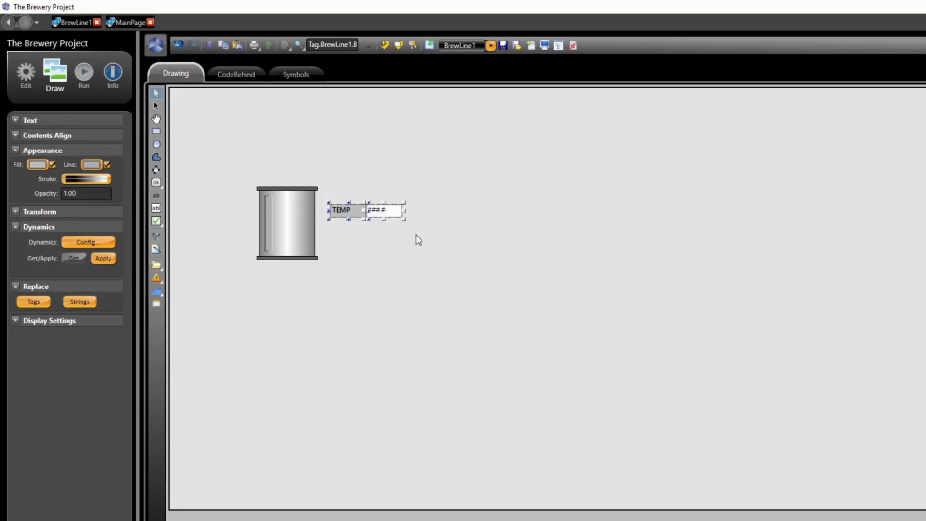
key("ctrl+v")
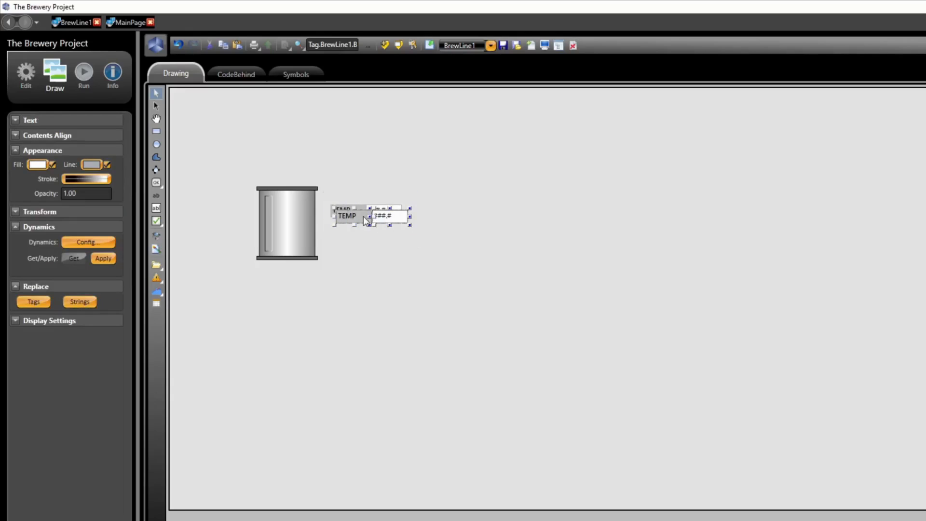
left_click_drag(360, 216, 355, 229)
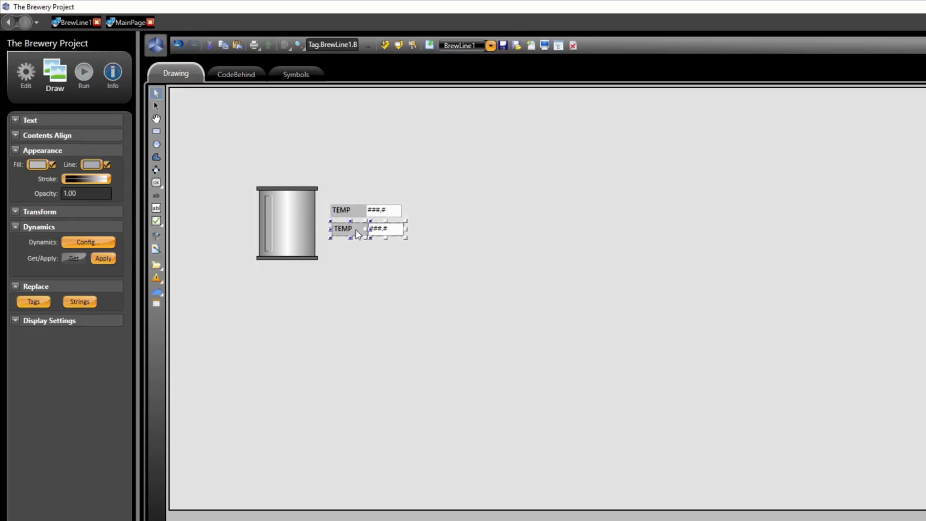
key("ctrl+v")
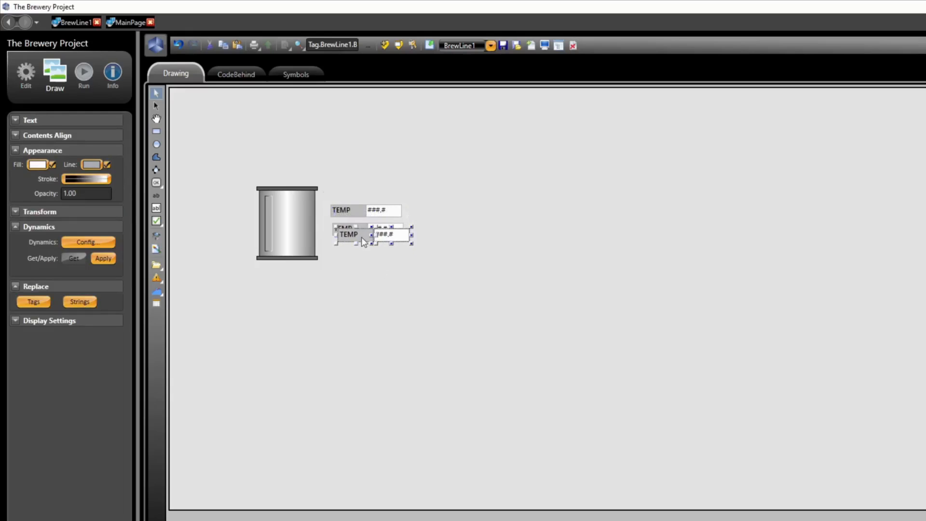
left_click_drag(360, 241, 355, 248)
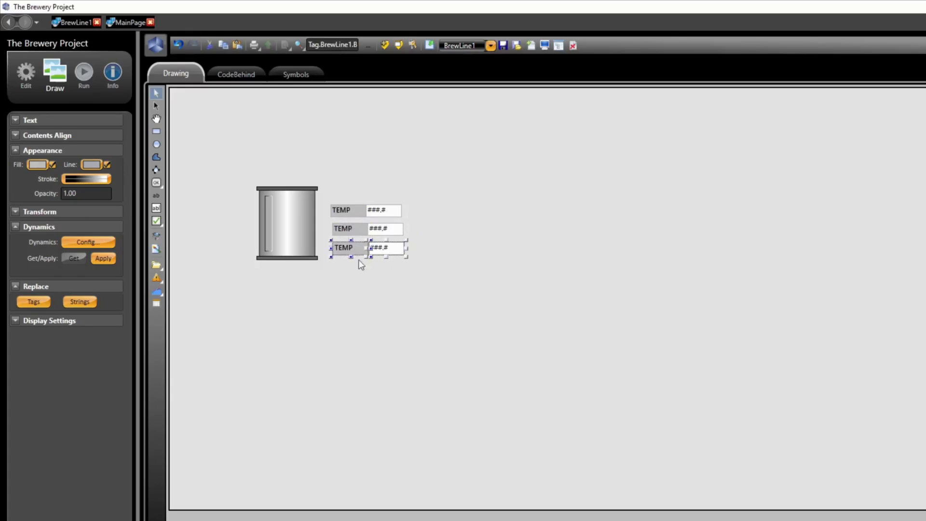
left_click(369, 282)
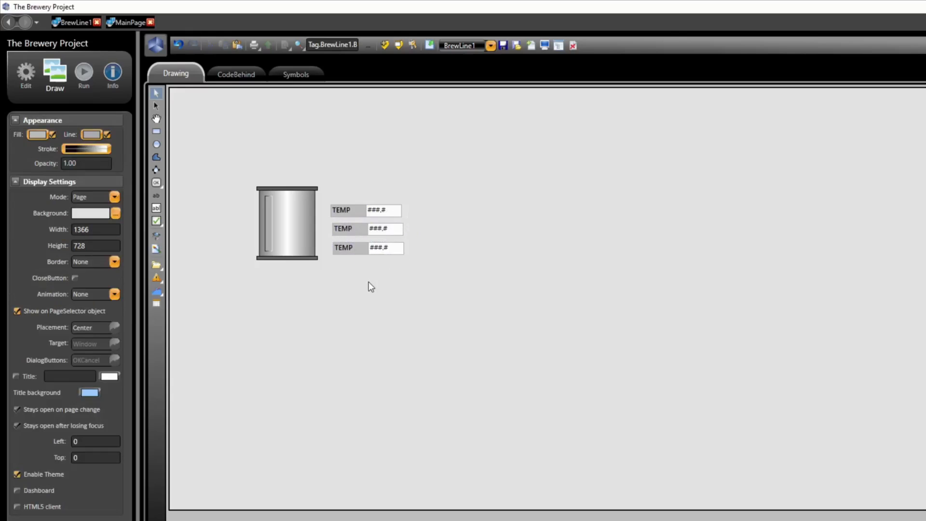
Step: Change the middle row's label text to pH
left_click(349, 226)
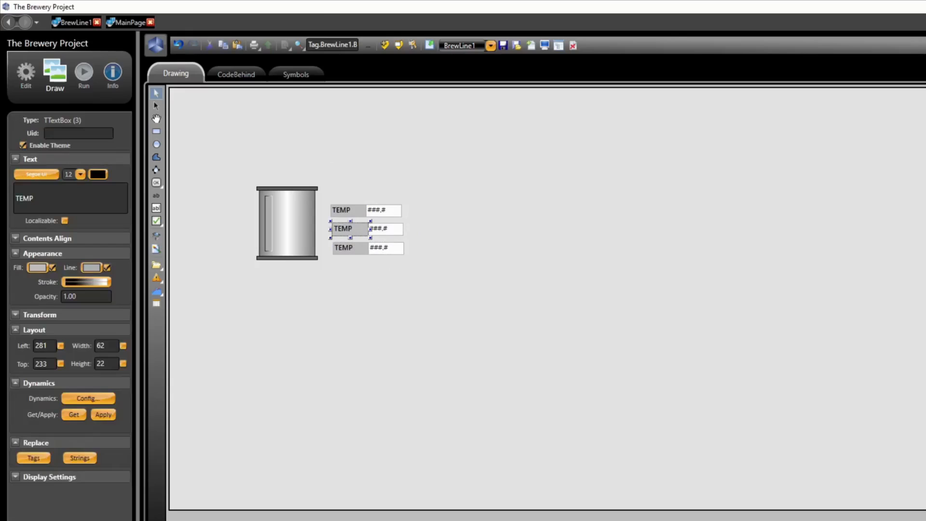
double_click(29, 199)
type("pH")
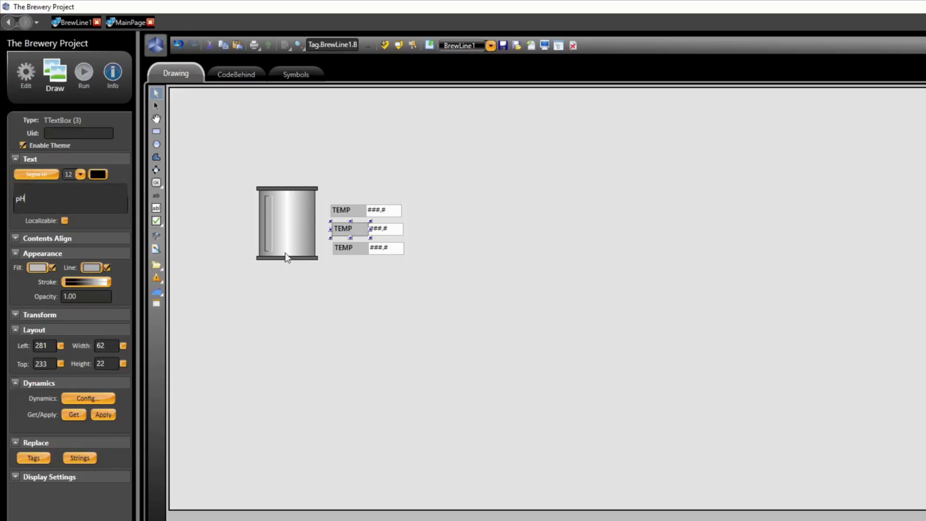
Step: Rebind the TextIO dynamic of the pH row's value box to Tag.BrewLine1.BrewKettle.pH
left_click(384, 233)
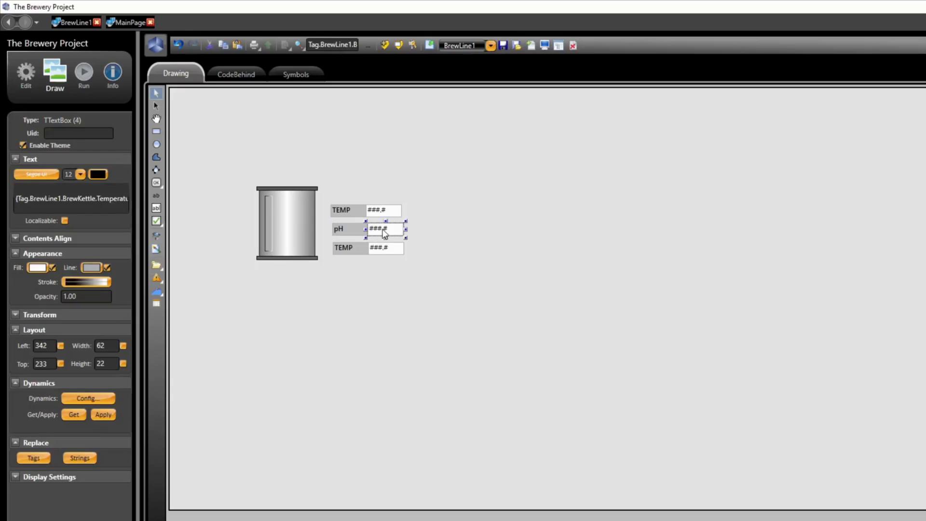
double_click(384, 233)
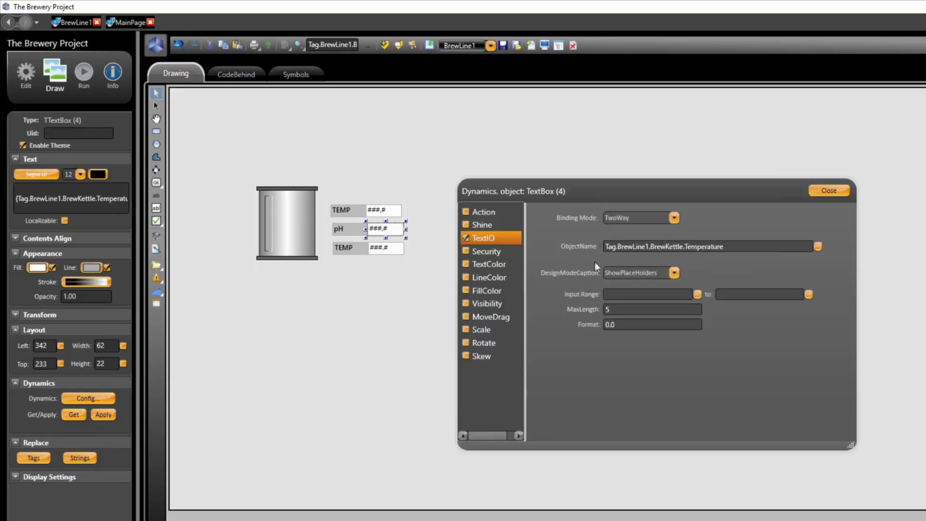
double_click(704, 246)
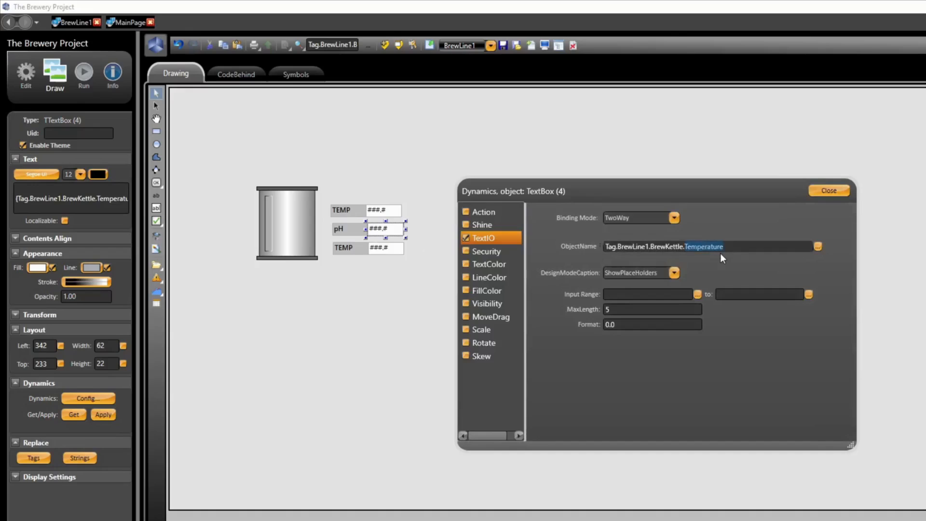
key("BackSpace")
key("BackSpace")
type(".")
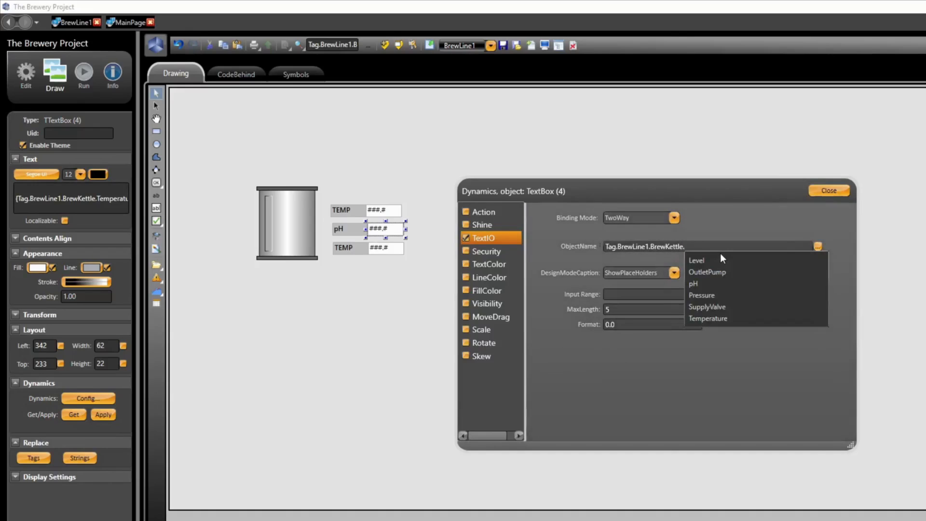
left_click(696, 284)
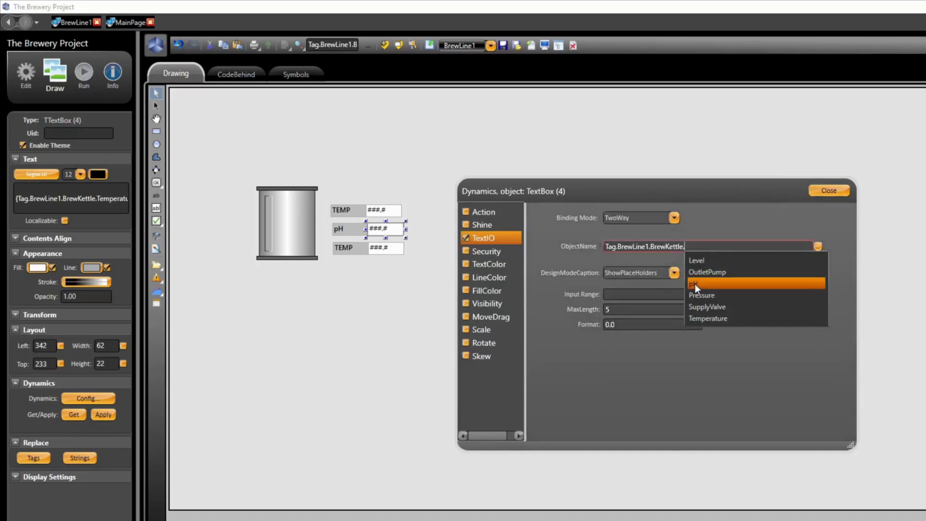
left_click(718, 341)
type("pH")
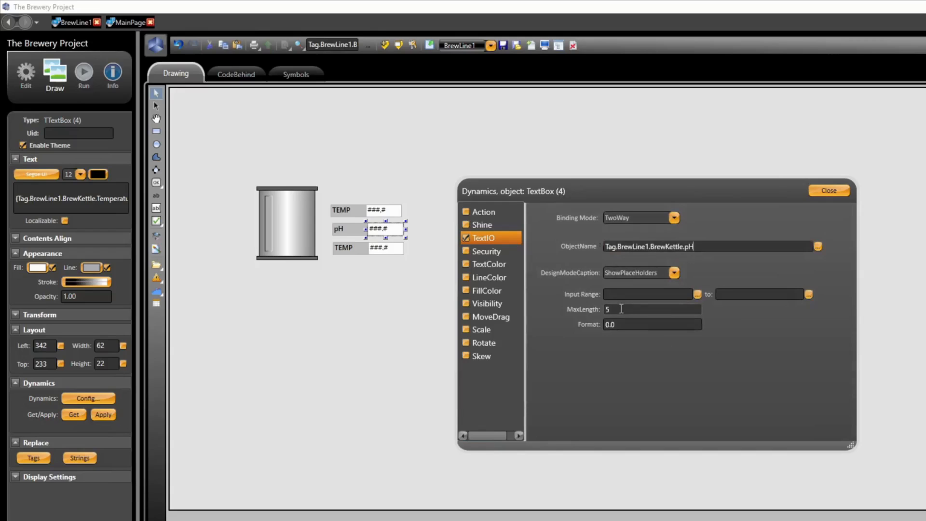
left_click(625, 325)
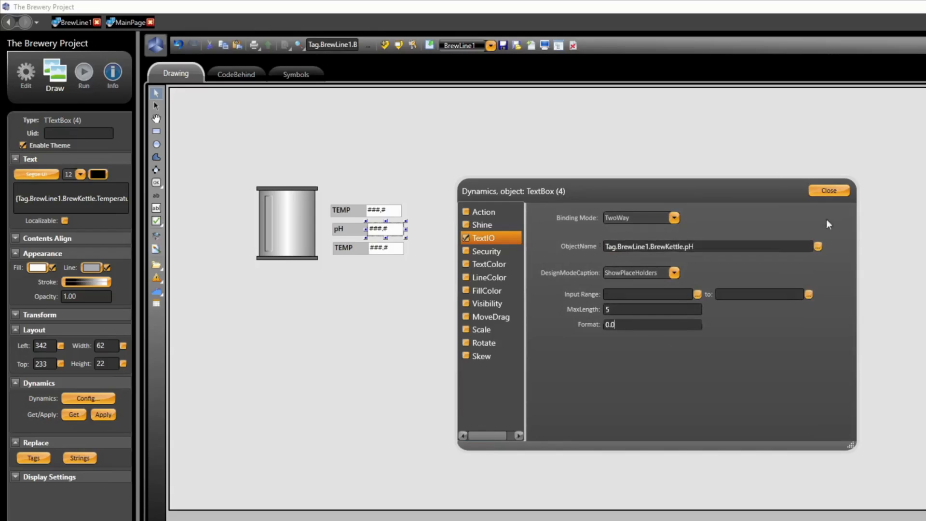
left_click(836, 192)
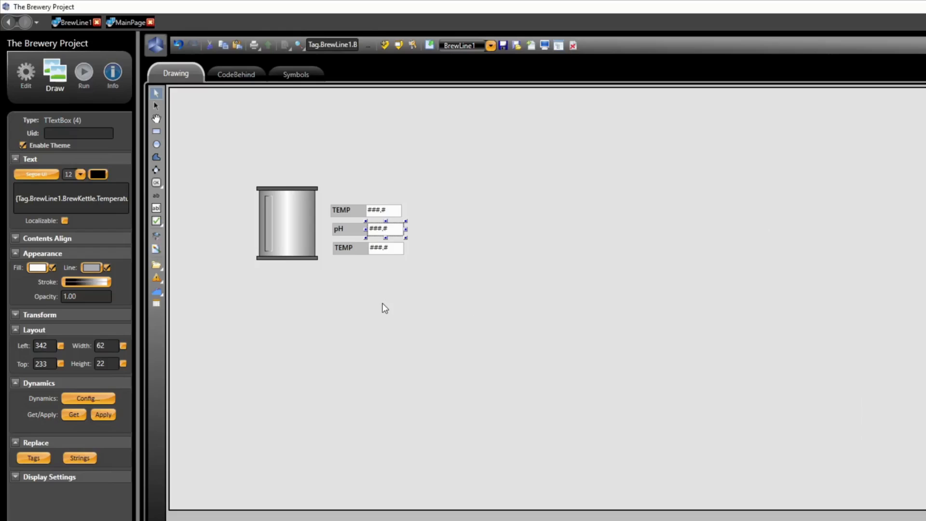
Step: Change the third row's label text to LEVEL
left_click(350, 252)
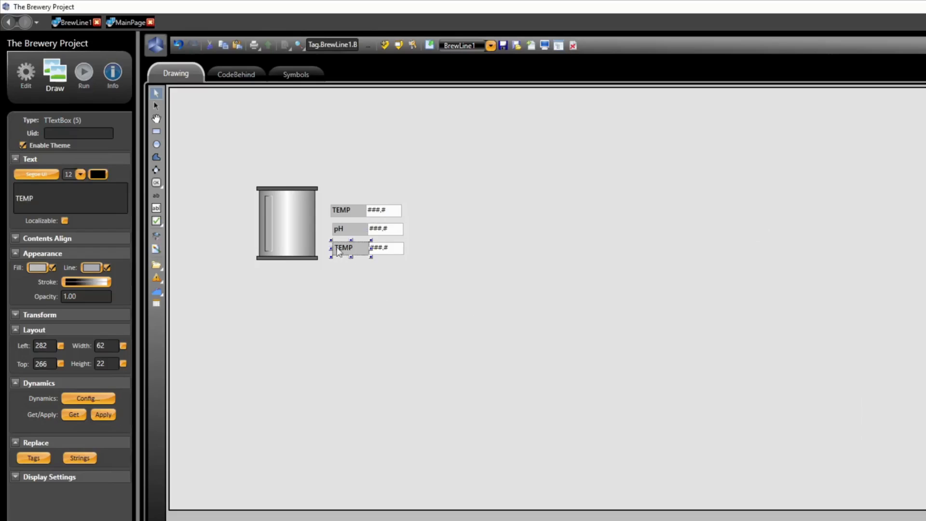
left_click_drag(39, 198, 11, 201)
Step: Rebind the TextIO dynamic of the LEVEL row's value box to Tag.BrewLine1.BrewKettle.Level
left_click(386, 249)
double_click(386, 249)
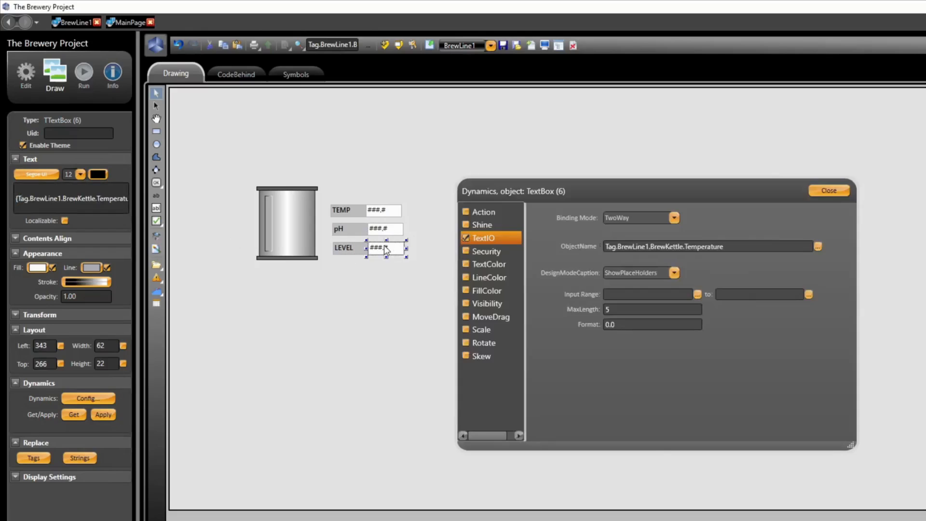
double_click(709, 247)
key("BackSpace")
key("BackSpace")
type(".")
key("BackSpace")
type(".")
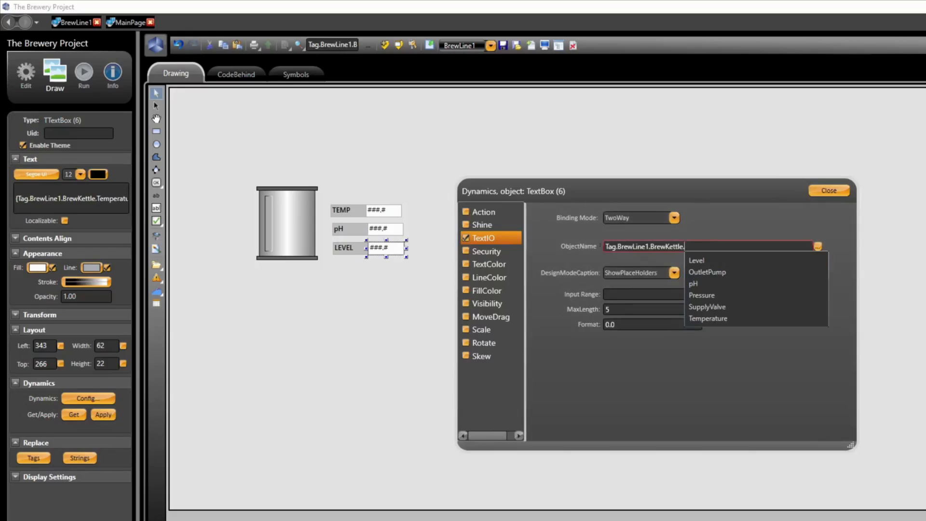
type("le")
left_click(725, 260)
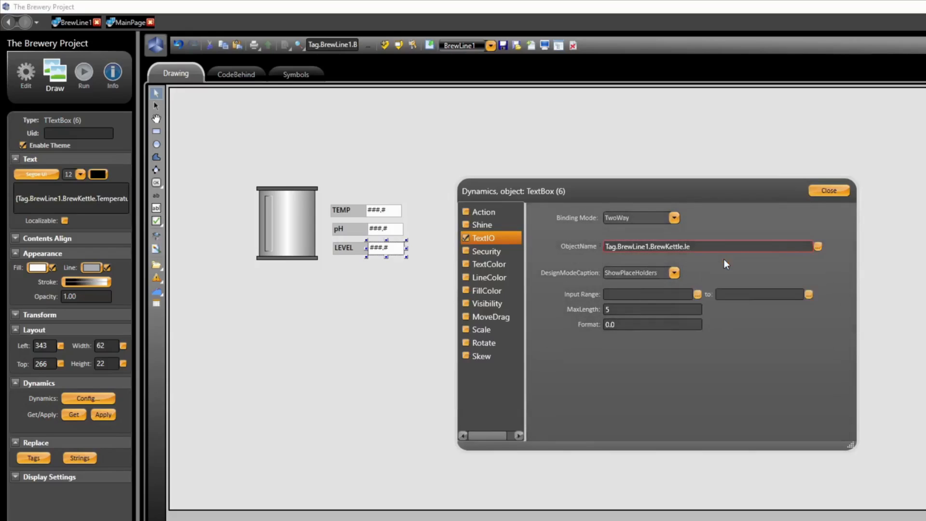
left_click(829, 191)
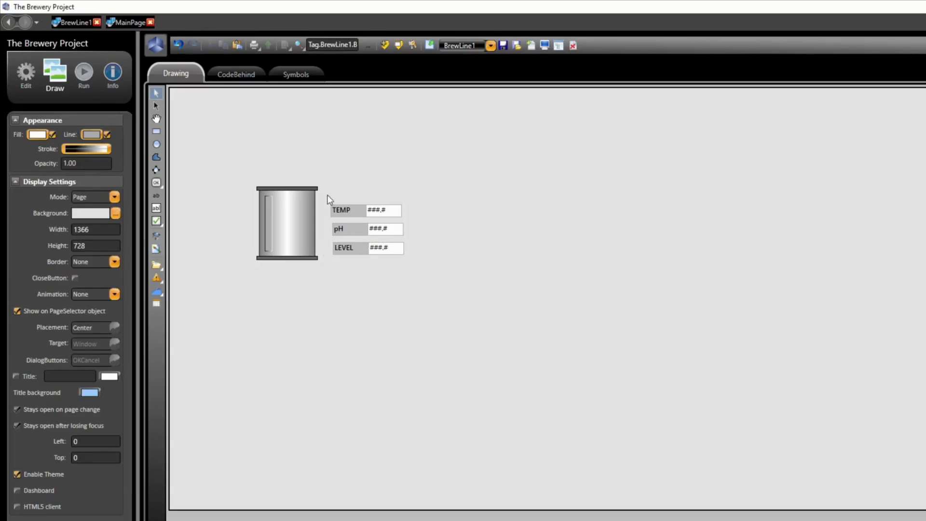
Step: Group each label with its value box separately for the TEMP, pH and LEVEL rows
left_click_drag(324, 193, 409, 222)
key("ctrl+g")
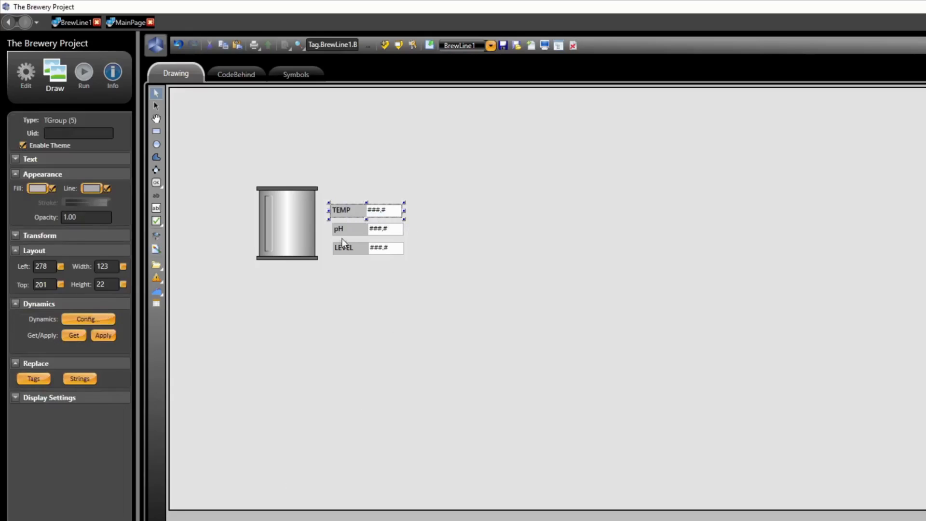
left_click(320, 221)
left_click_drag(323, 218, 413, 244)
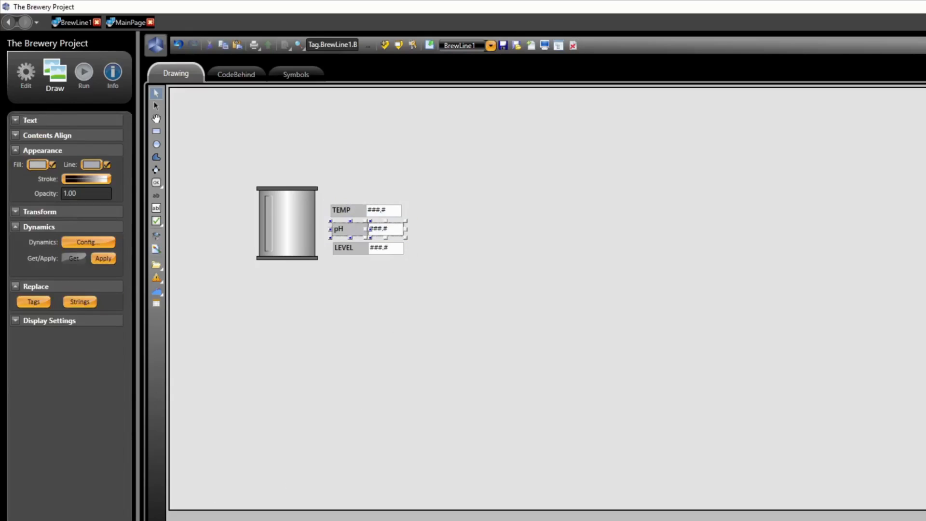
key("ctrl+g")
left_click(334, 256)
left_click_drag(328, 238, 325, 185)
key("ctrl+g")
Step: Select the TEMP, pH and LEVEL groups and align their left edges
left_click(413, 280)
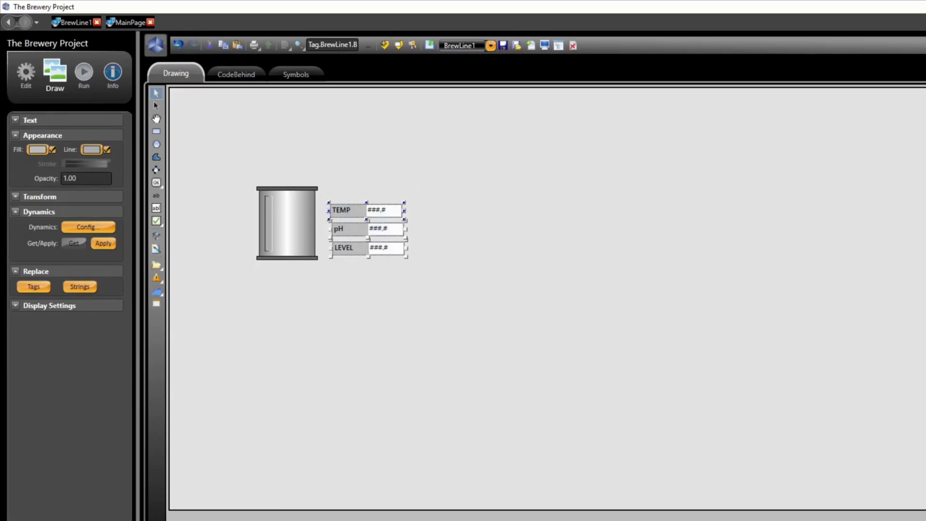
key("ctrl+l")
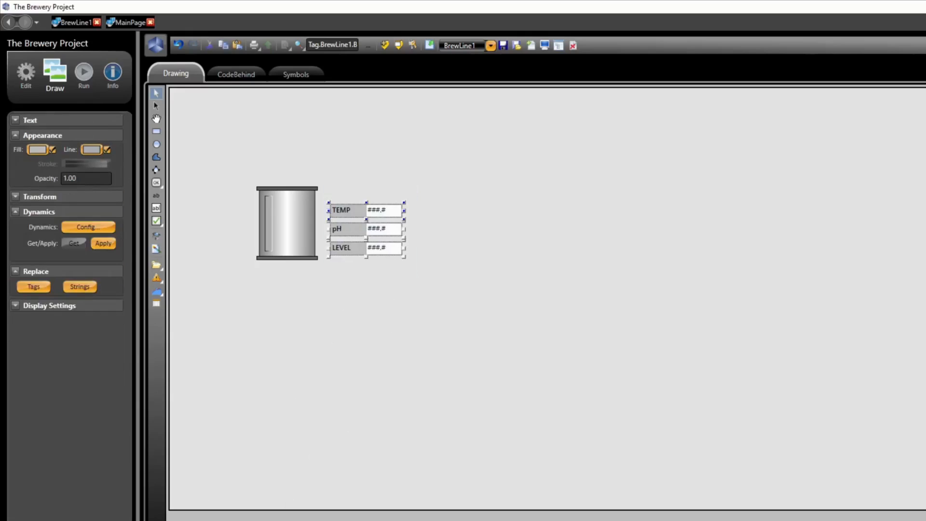
Step: Nudge the pH and LEVEL rows upward to close the gaps between the three readout rows
left_click(372, 351)
left_click(355, 235)
key("Up")
key("Up")
key("Up")
key("Up")
key("Up")
left_click(358, 247)
key("Up")
key("Up")
key("Up")
key("Up")
key("Up")
key("Up")
key("Up")
key("Up")
key("Up")
key("Up")
key("Up")
key("Up")
left_click(441, 221)
Step: Select the TEMP, pH and LEVEL rows together and move them up and closer to the tank's right side
left_click_drag(325, 190, 439, 271)
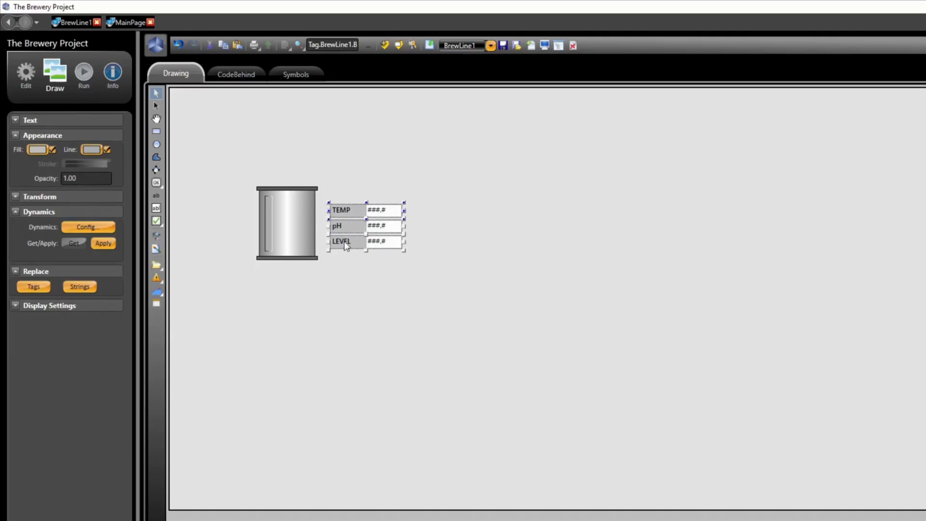
left_click(343, 279)
left_click_drag(432, 263, 348, 203)
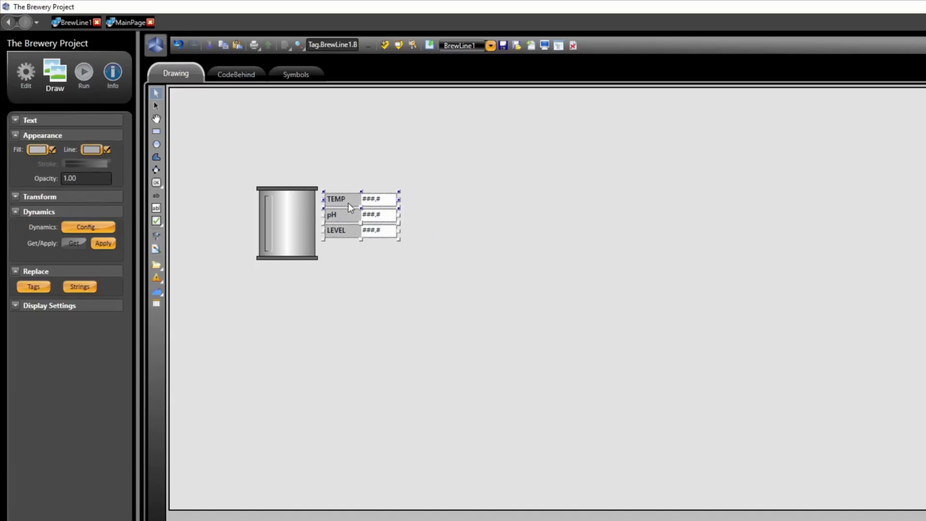
left_click(354, 304)
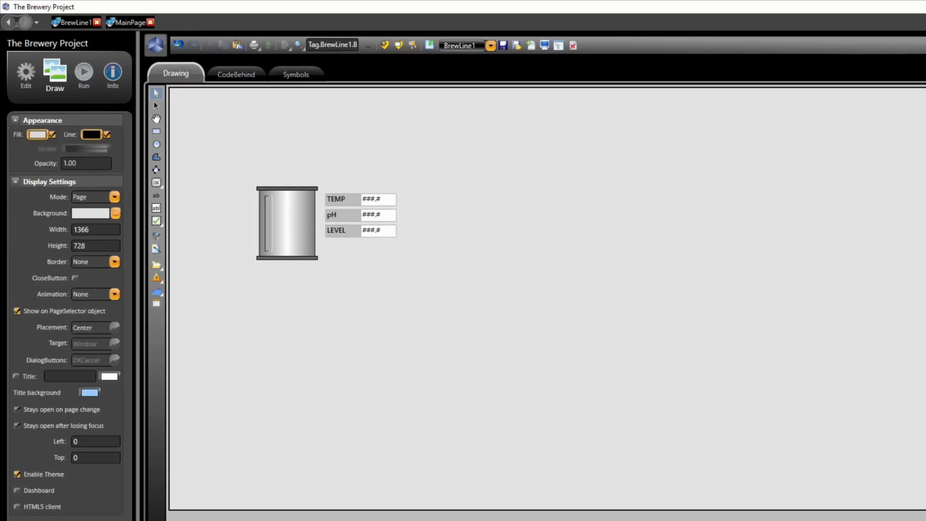
Step: Insert the plain grey Blowersand_Pumps46 symbol from the Pumps library and position it below the LEVEL row, to the tank's lower right
left_click(157, 236)
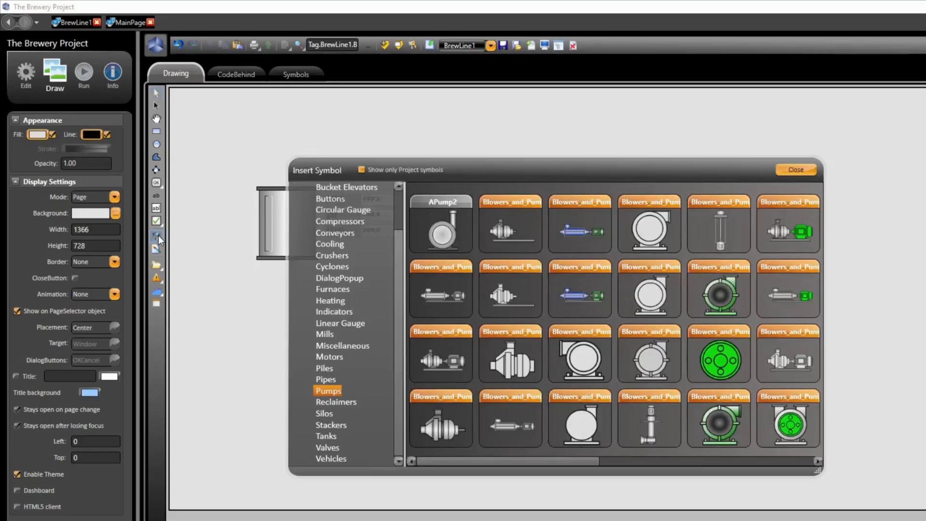
left_click_drag(587, 463, 721, 459)
left_click(722, 366)
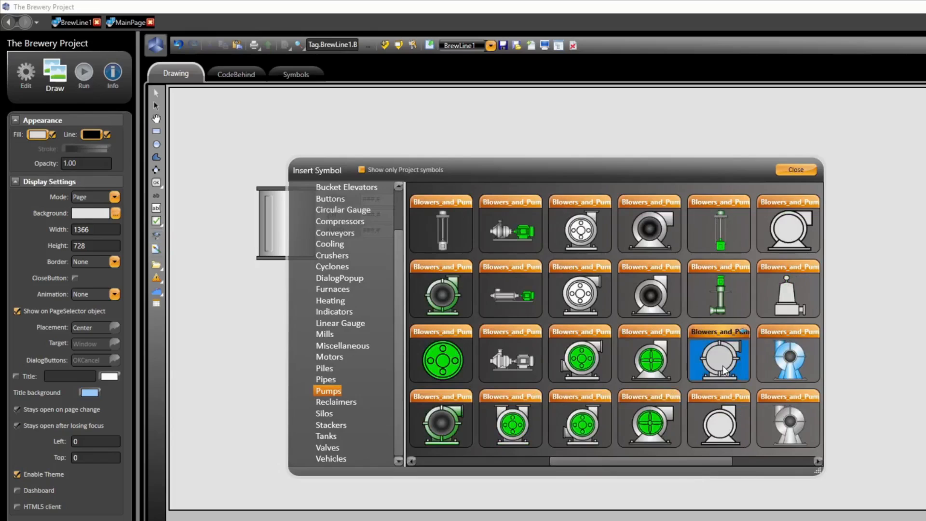
left_click(250, 301)
left_click(797, 172)
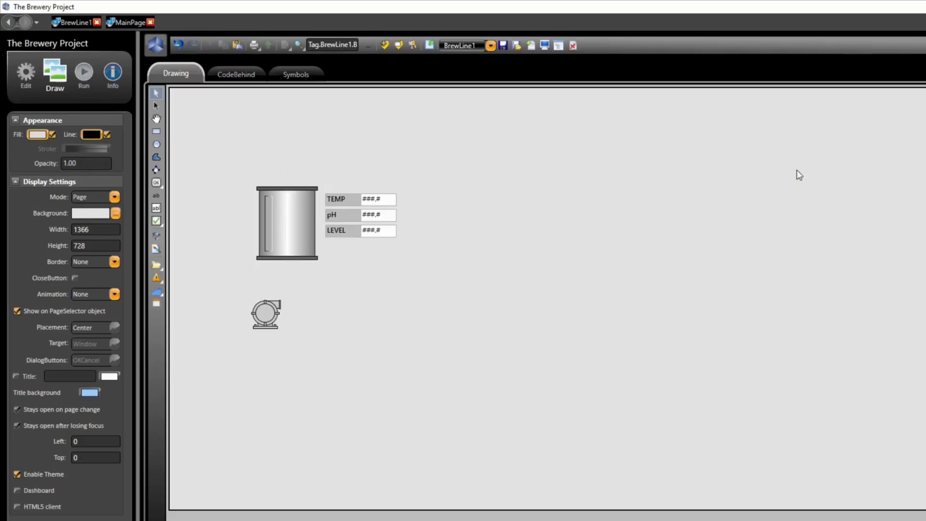
left_click(351, 277)
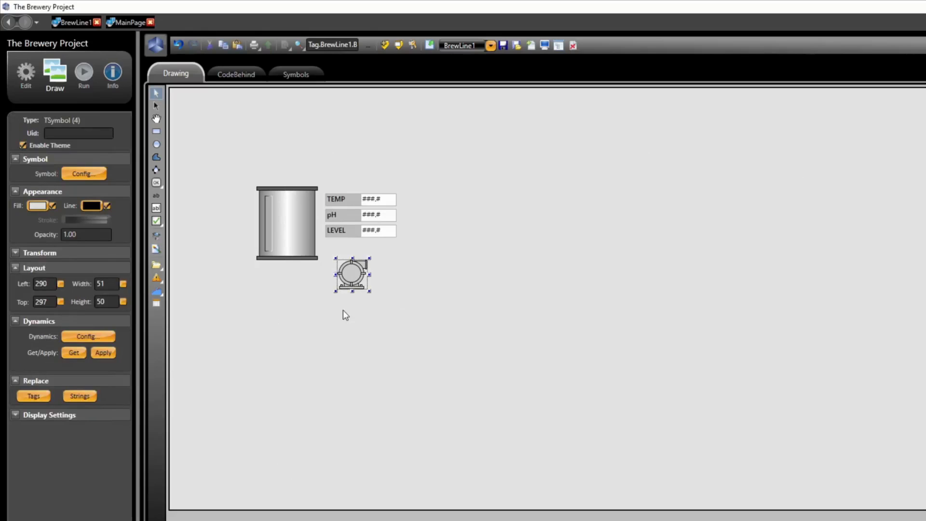
Step: Unmake the pump symbol and enable a FillColor dynamic on its circular ellipse
right_click(354, 274)
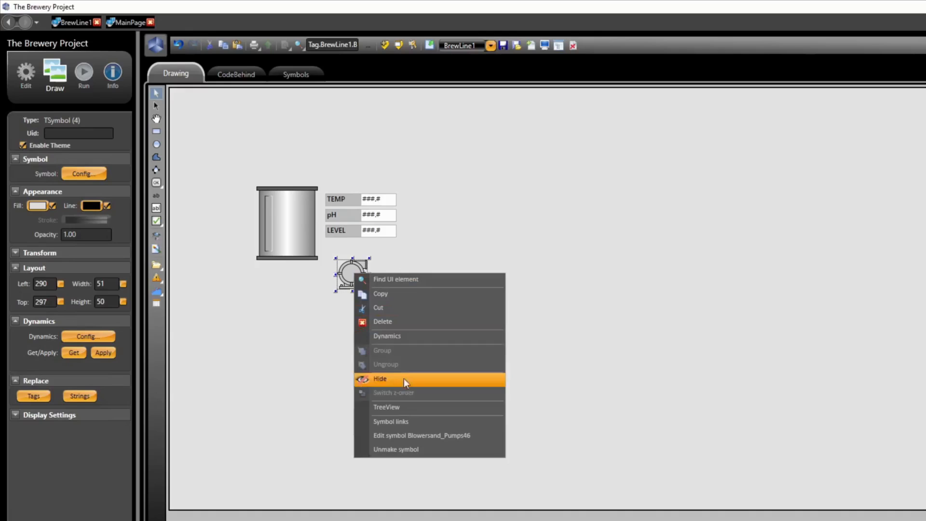
left_click(415, 449)
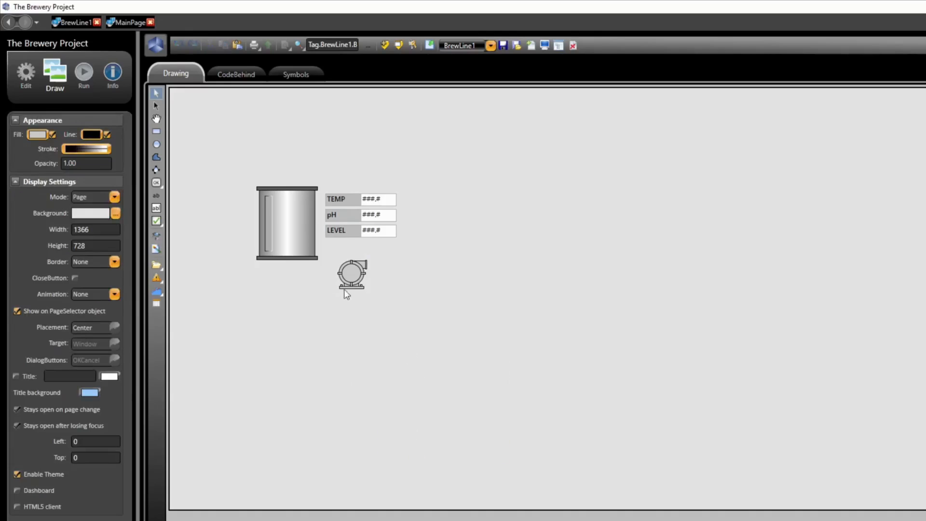
left_click(354, 277)
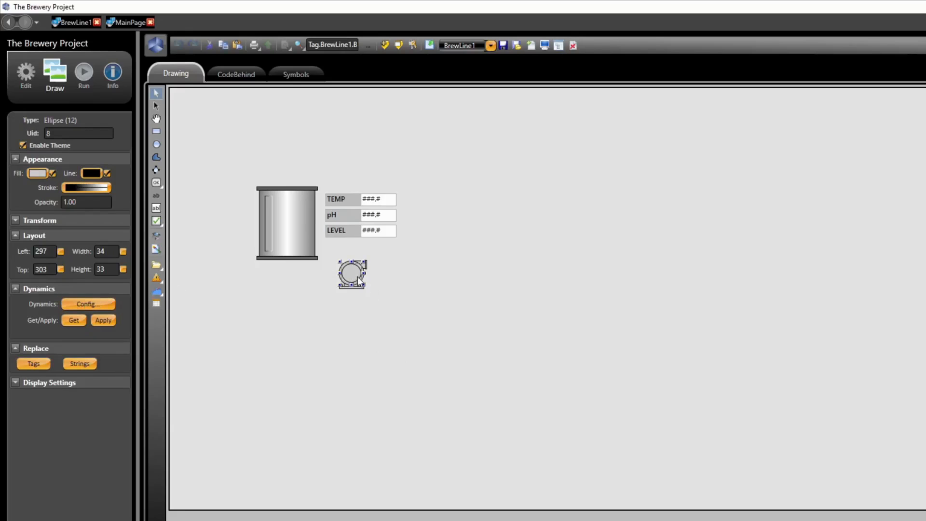
left_click(112, 302)
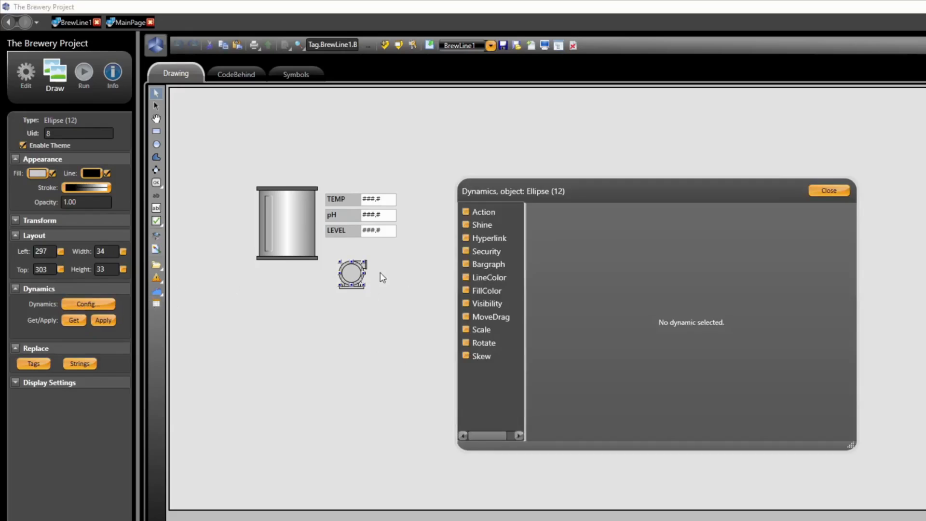
left_click(468, 288)
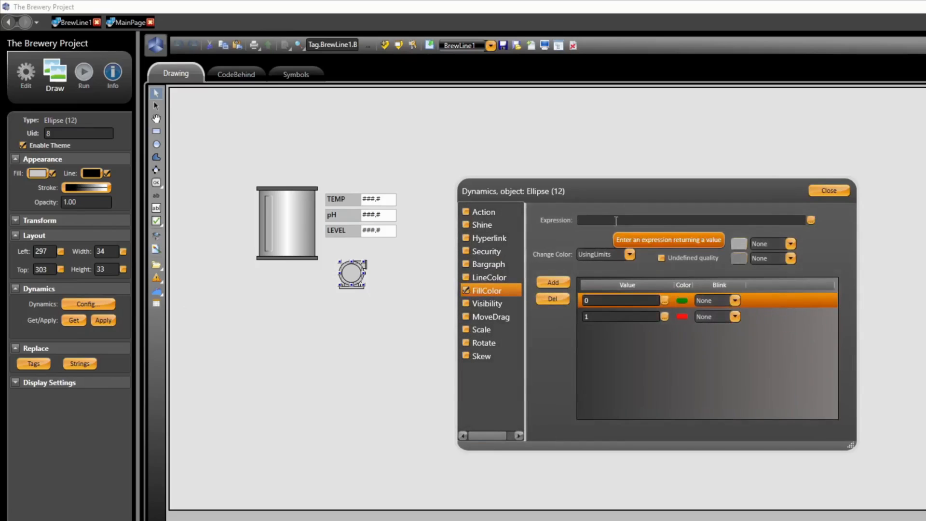
Step: Bind the ellipse's FillColor expression to Tag.BrewLine1.BrewKettle.OutletPump.Status
left_click(810, 220)
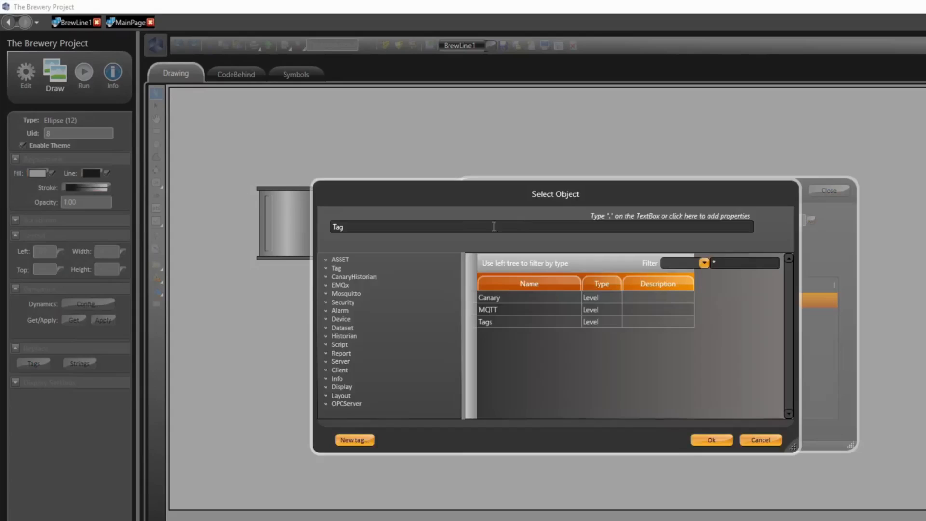
left_click(326, 268)
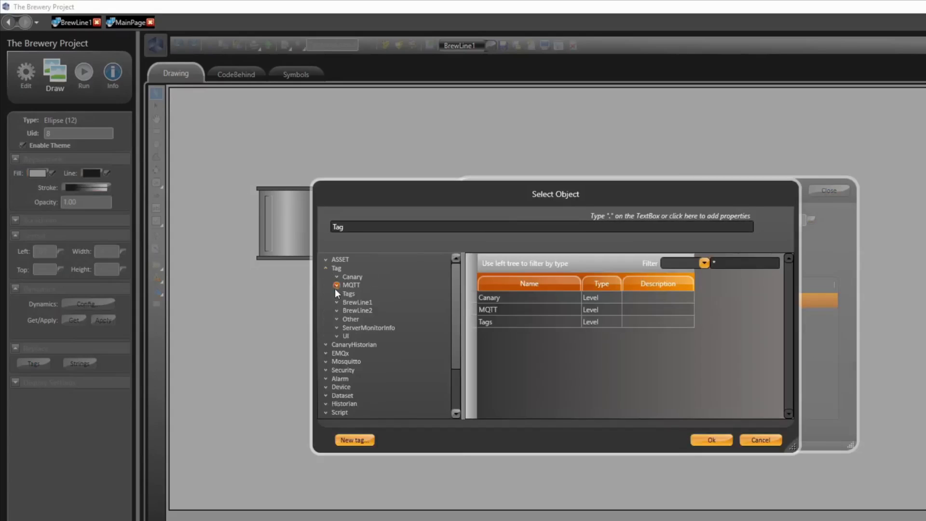
left_click(336, 302)
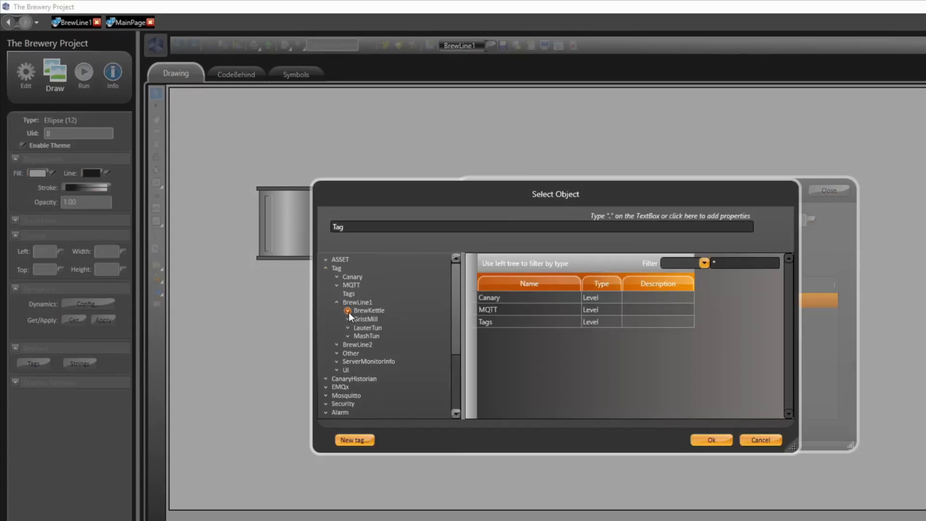
left_click(348, 311)
left_click(359, 320)
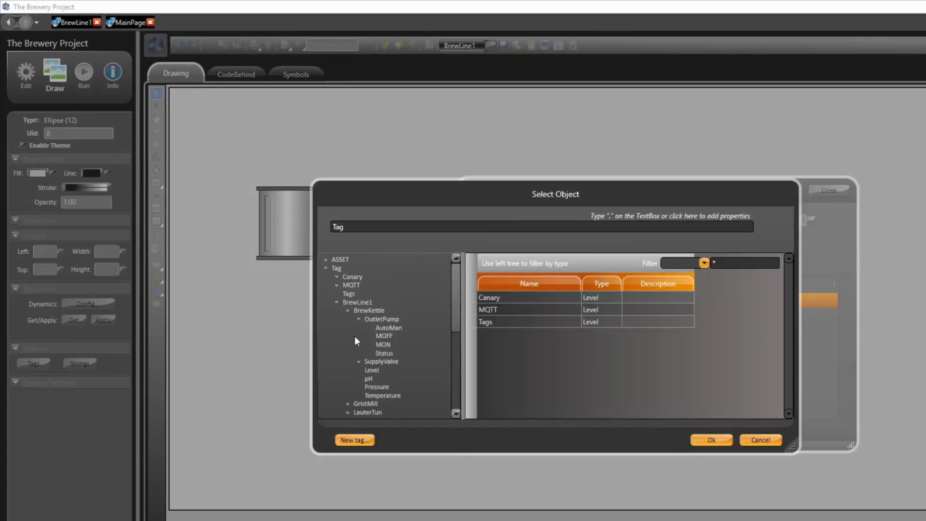
left_click(386, 353)
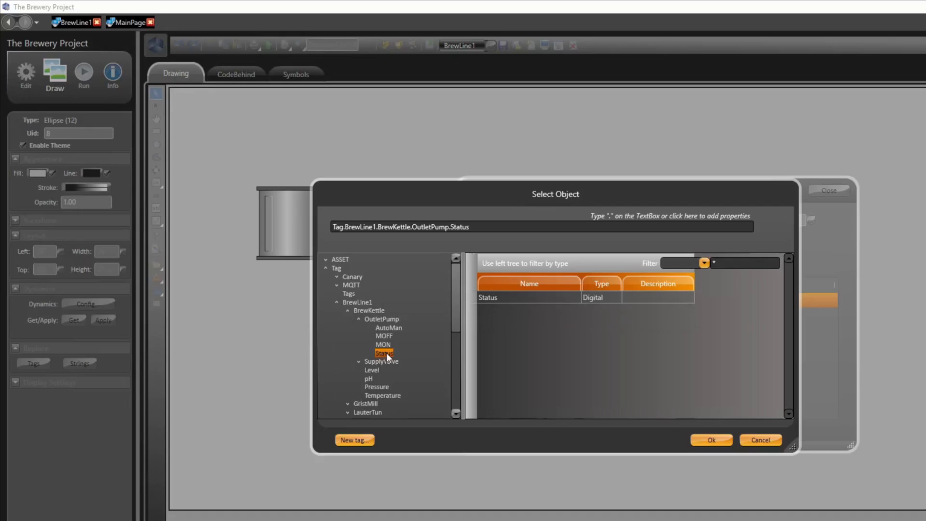
left_click(710, 440)
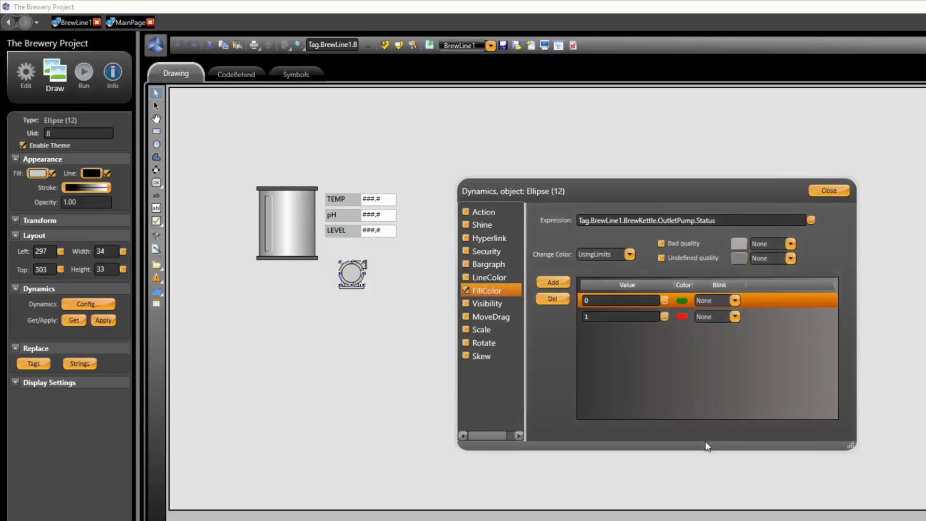
Step: Set the pump's FillColor limits to grey #FFC9C9C9 for value 0 and green #FF33CC33 for value 1
left_click(682, 300)
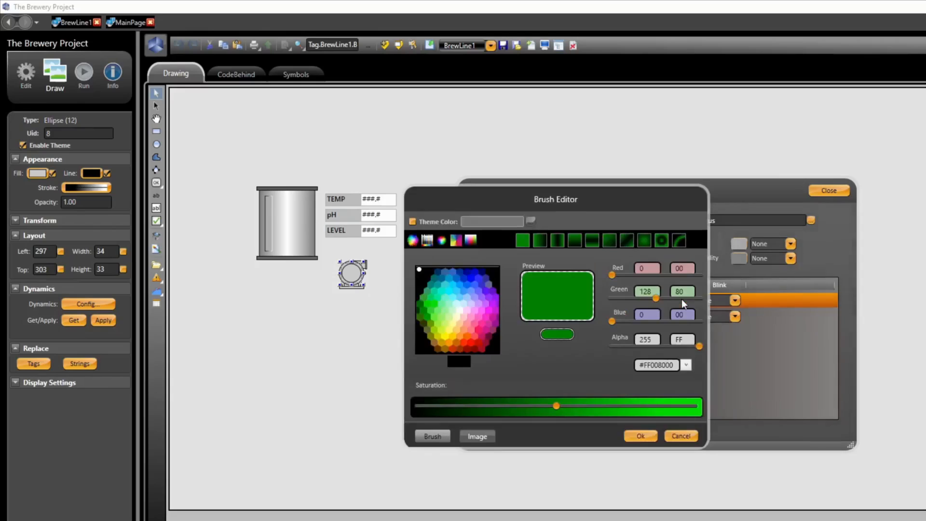
left_click(424, 343)
left_click_drag(541, 407, 637, 403)
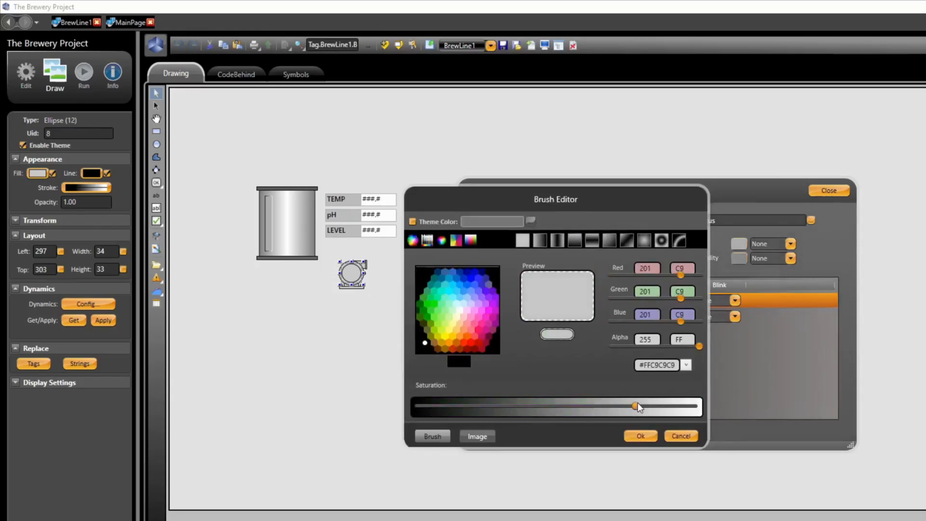
left_click(644, 435)
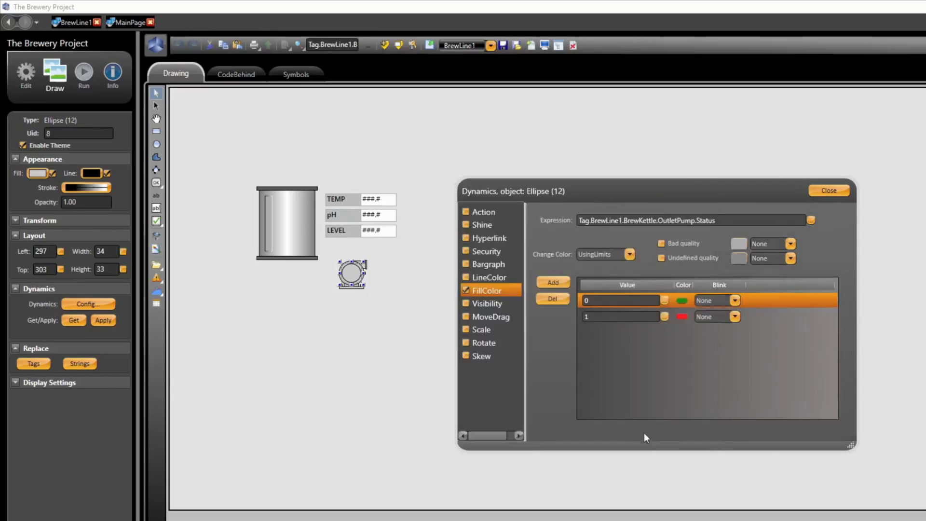
left_click(682, 317)
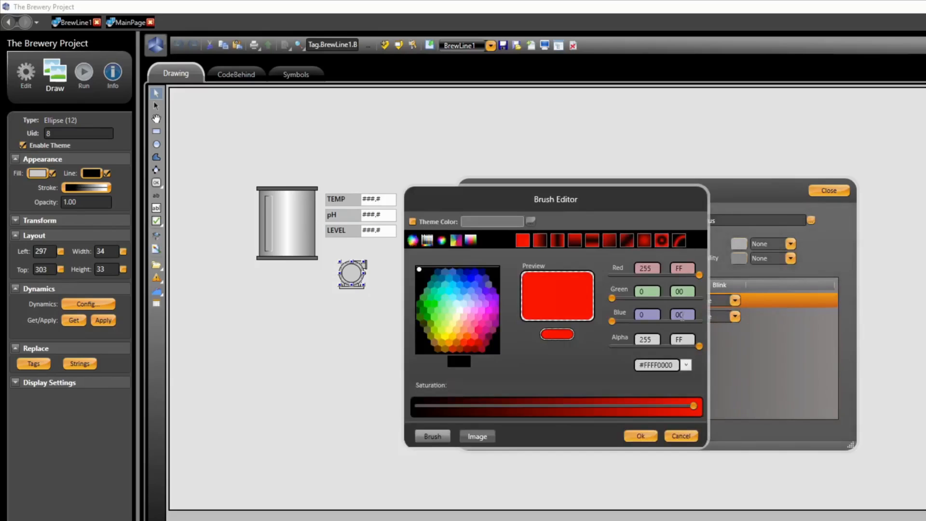
left_click(430, 310)
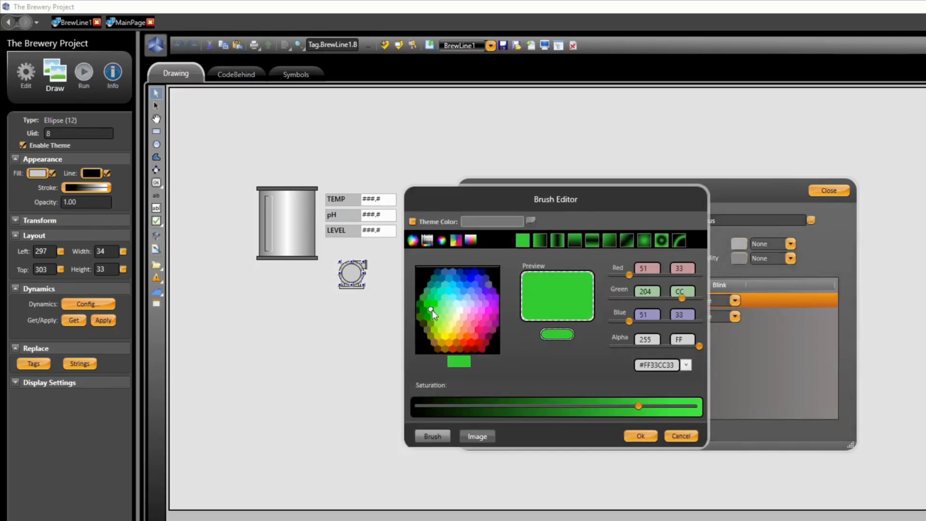
left_click(633, 436)
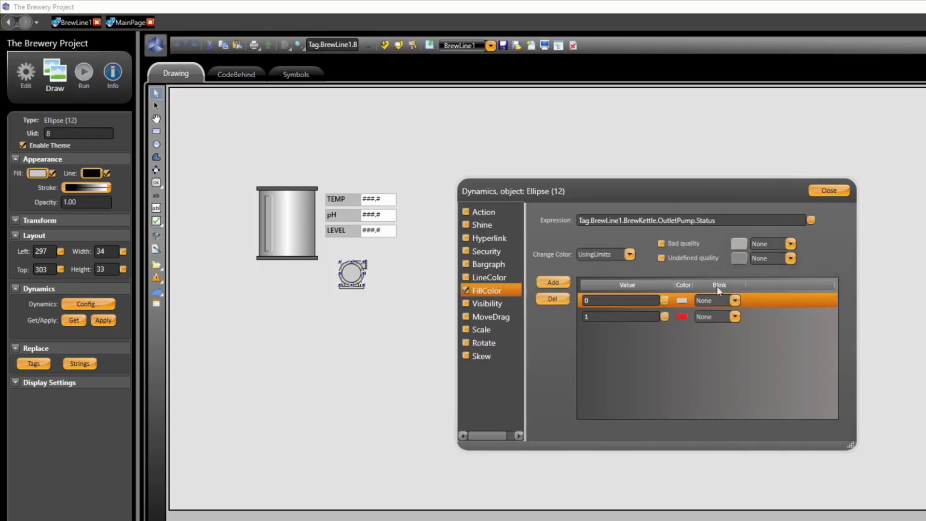
left_click(824, 192)
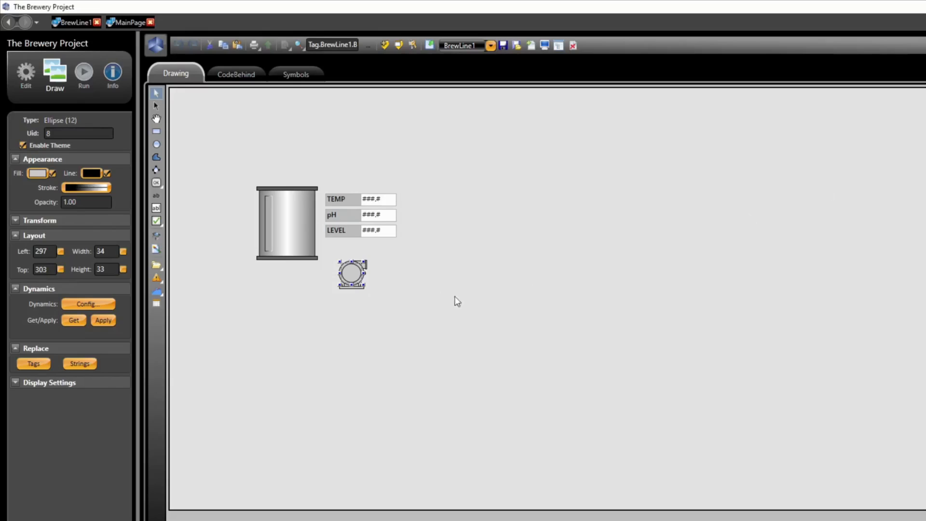
left_click(368, 304)
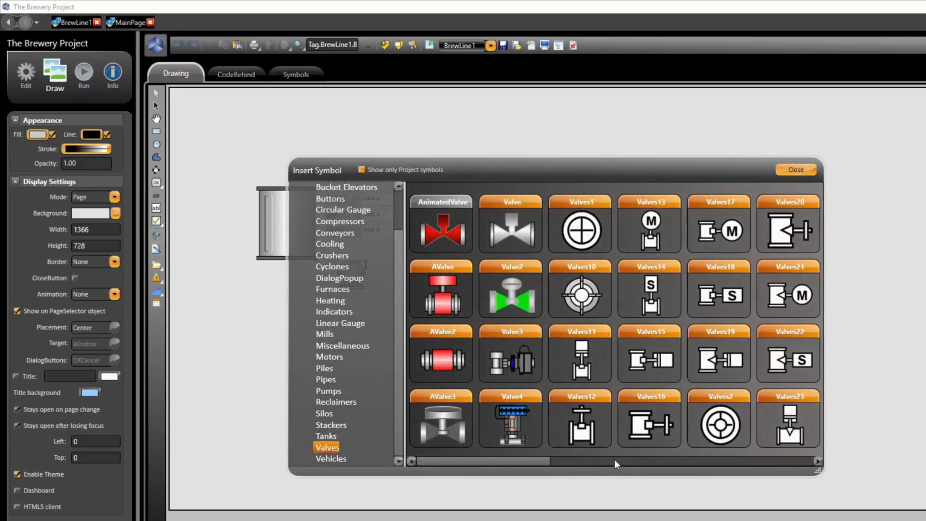
Step: Insert the Valves34 symbol from the Valves library above the tank's upper-left corner
left_click(657, 462)
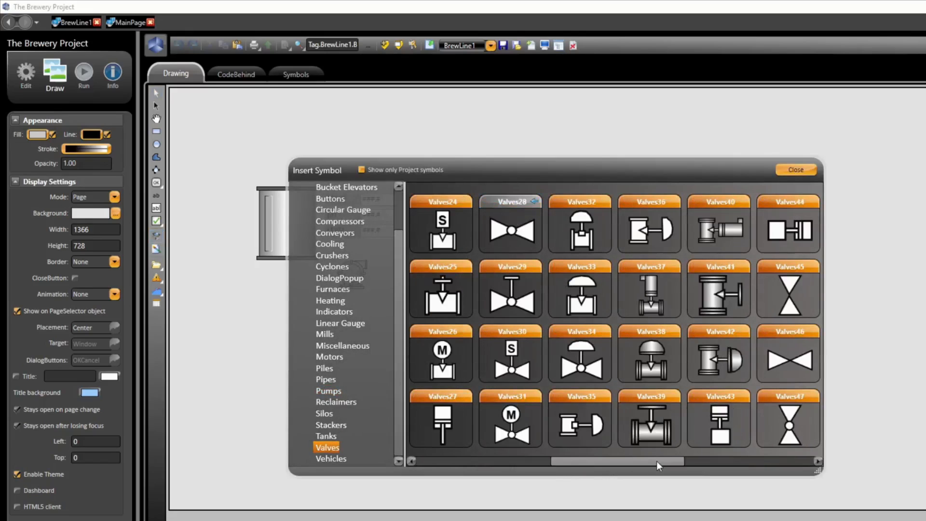
left_click(579, 376)
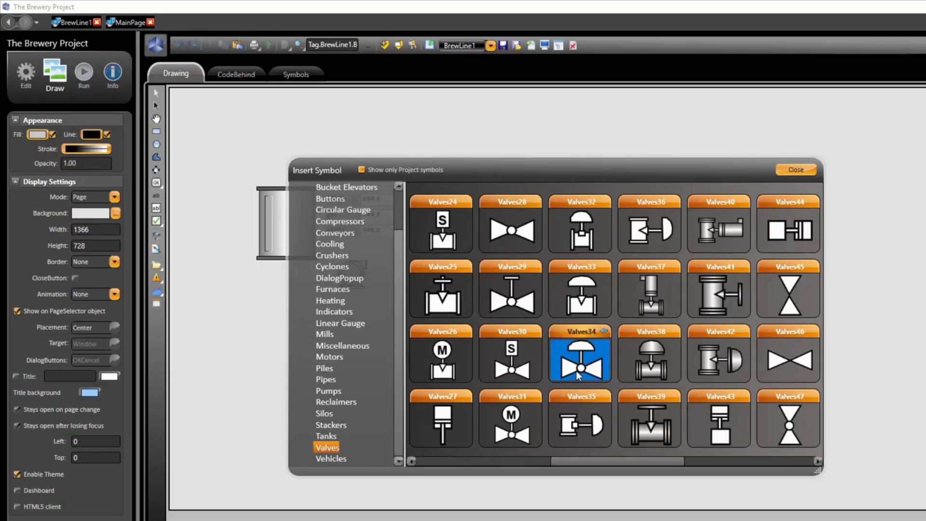
left_click(238, 167)
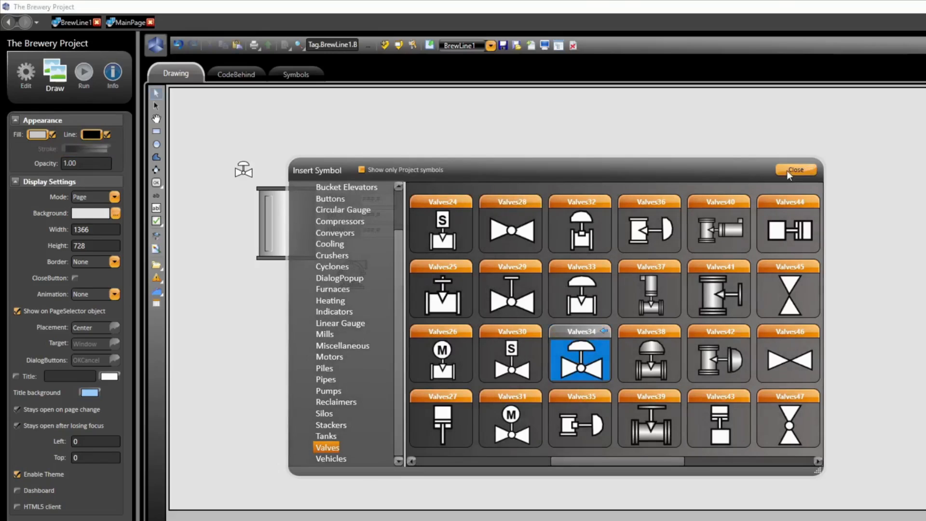
left_click(796, 170)
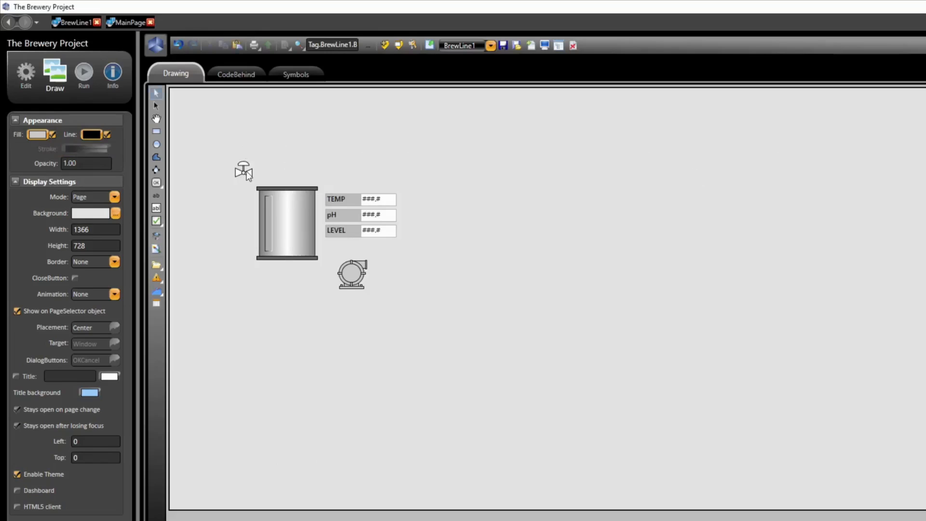
Step: Unmake the valve symbol into its separate shapes and select the bow-tie body group
right_click(248, 175)
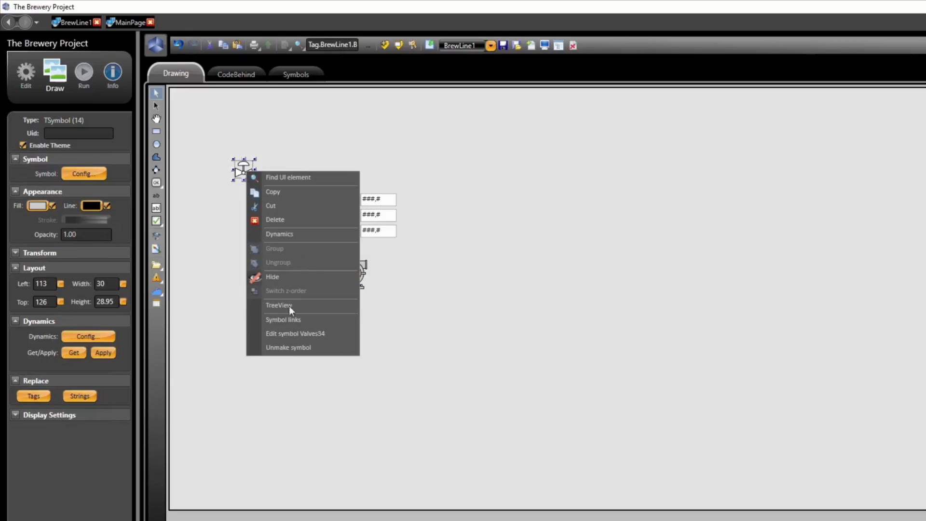
left_click(289, 348)
left_click(269, 327)
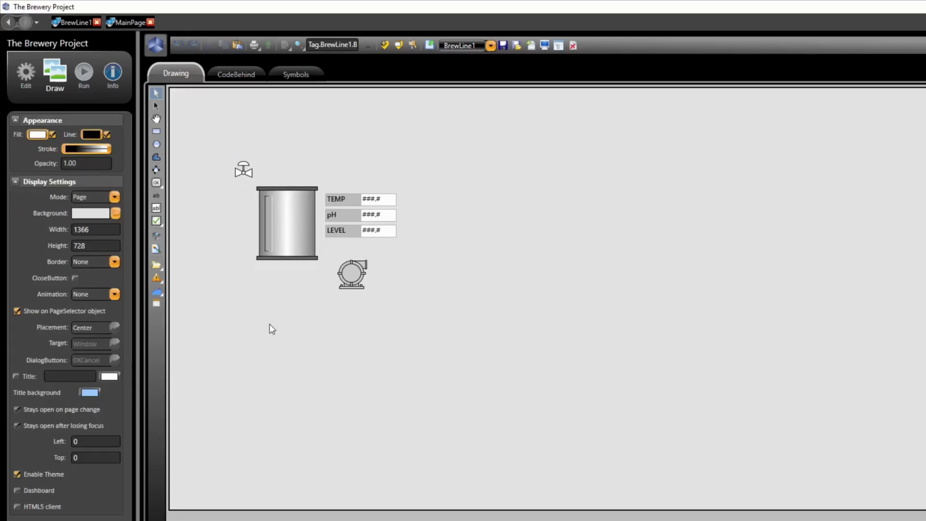
left_click(242, 172)
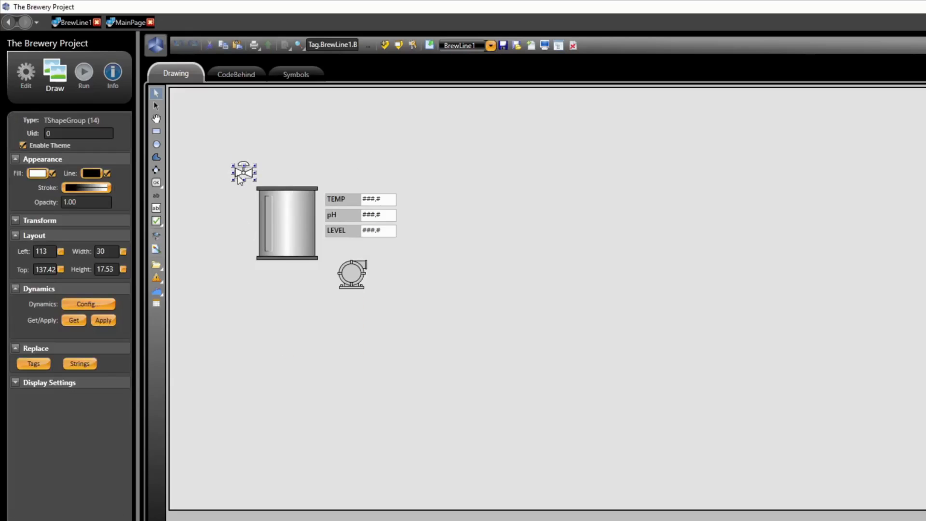
left_click(238, 191)
left_click(243, 168)
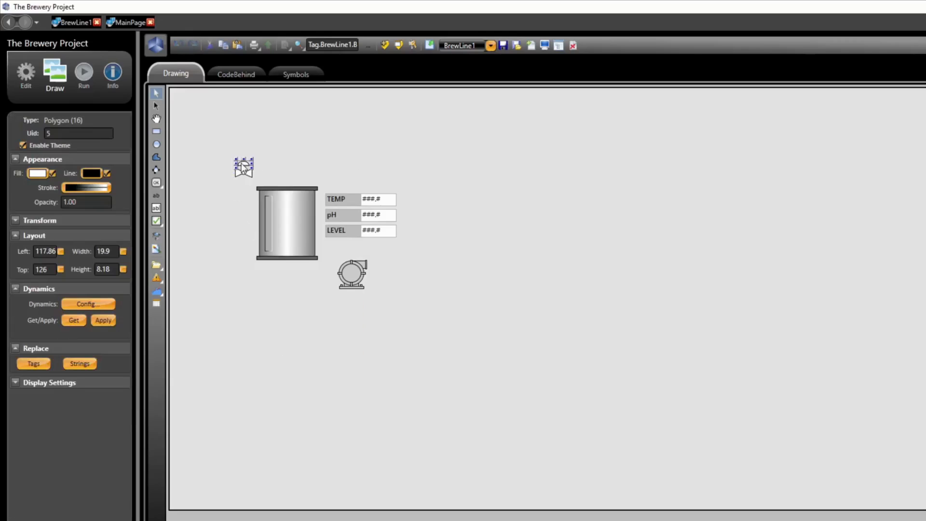
left_click(241, 189)
left_click(244, 173)
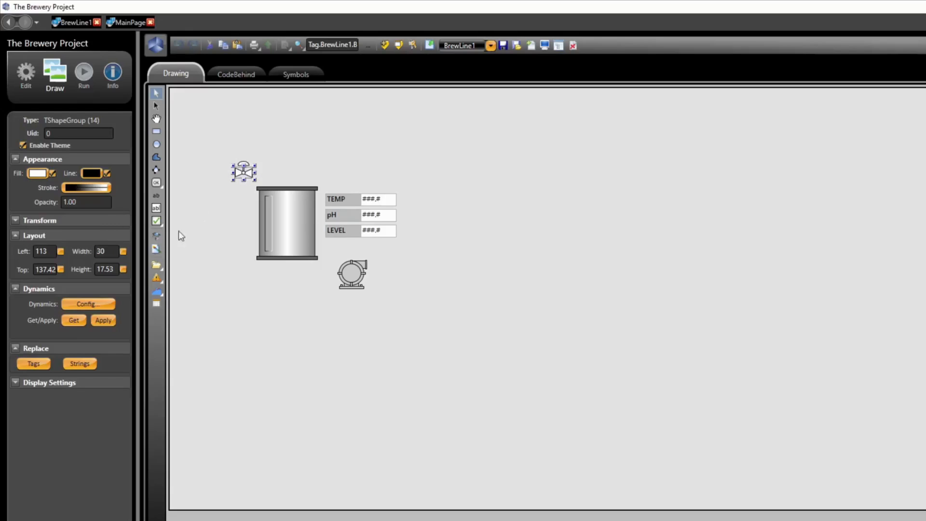
Step: Add a FillColor dynamic to the valve's bow-tie group and bind its expression to Tag.BrewLine1.BrewKettle.SupplyValve.Status
left_click(88, 304)
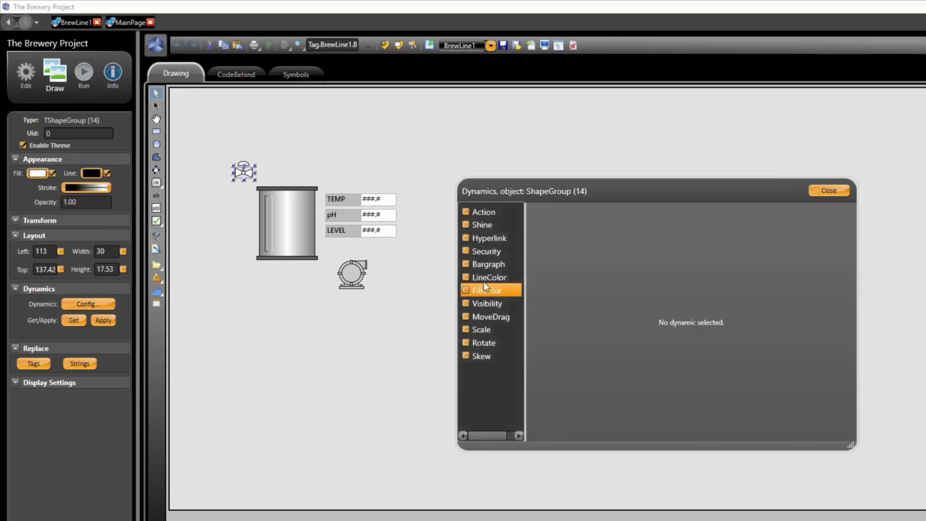
left_click(466, 291)
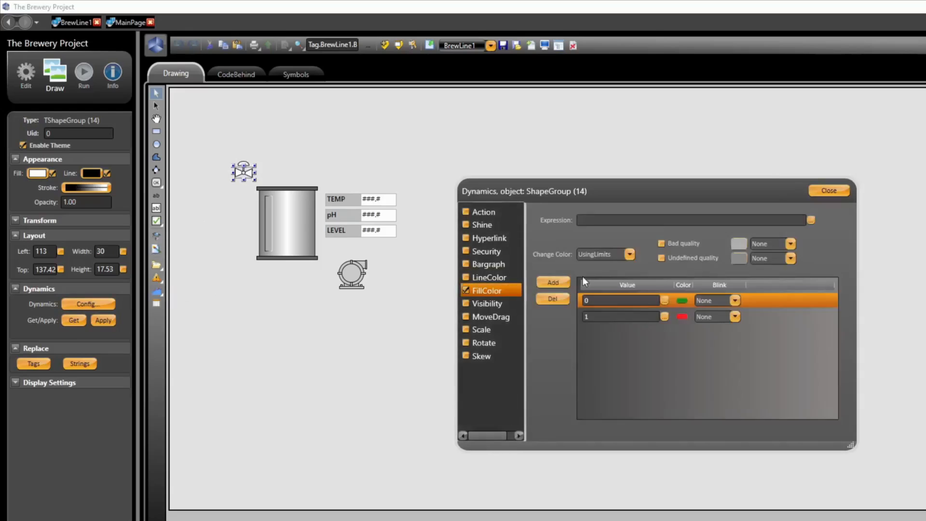
left_click(812, 221)
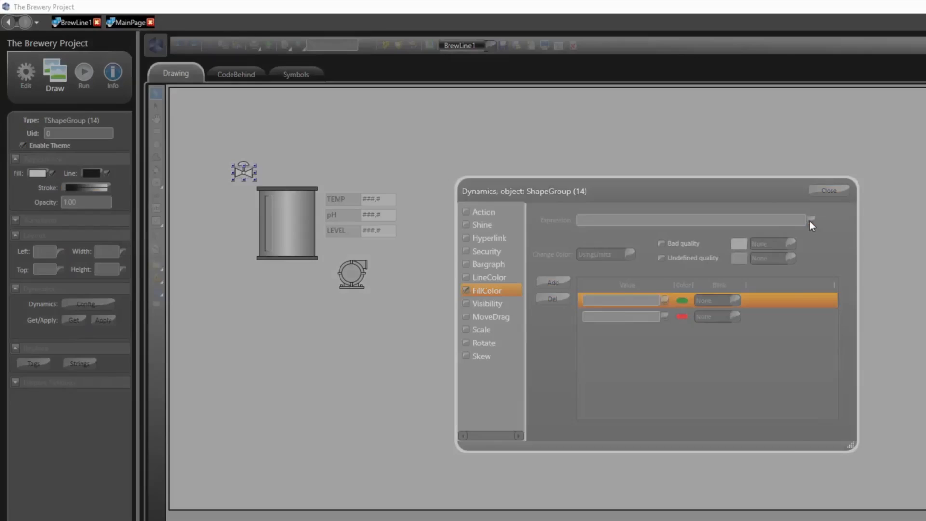
left_click(326, 268)
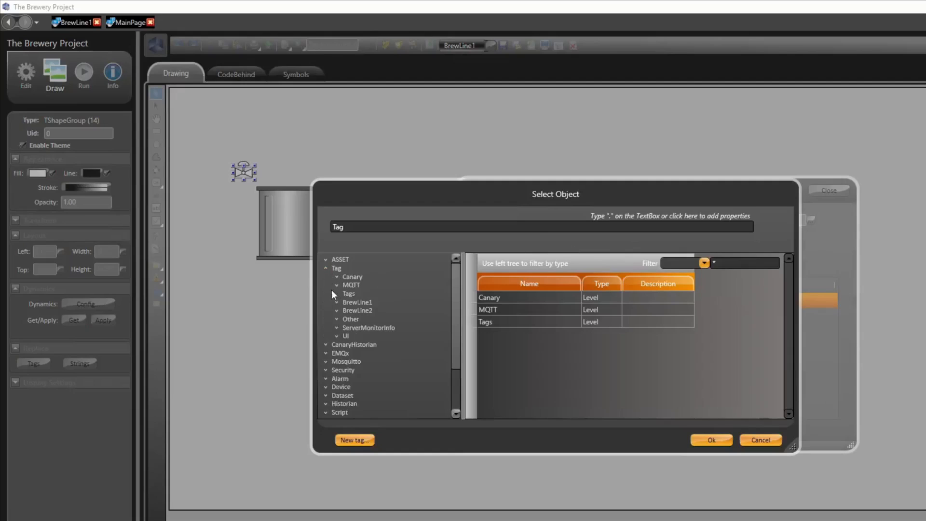
left_click(337, 302)
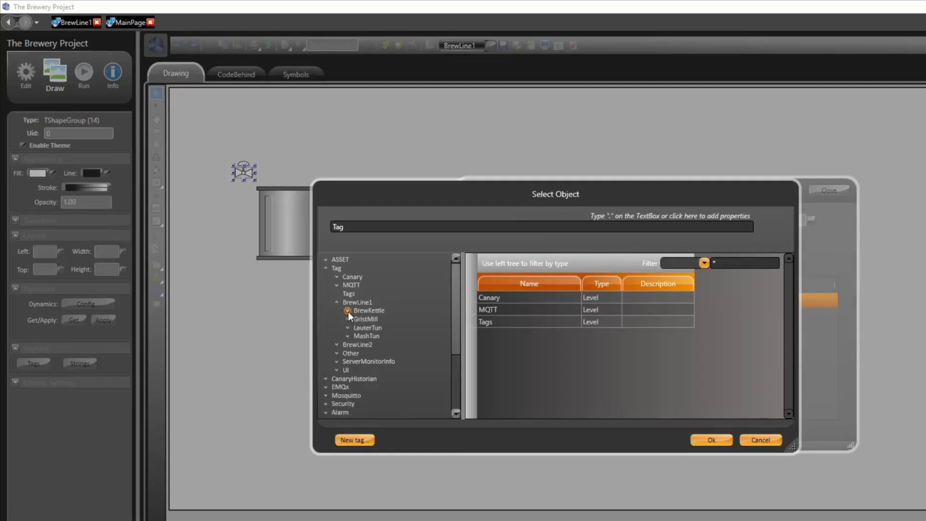
left_click(348, 311)
left_click(358, 327)
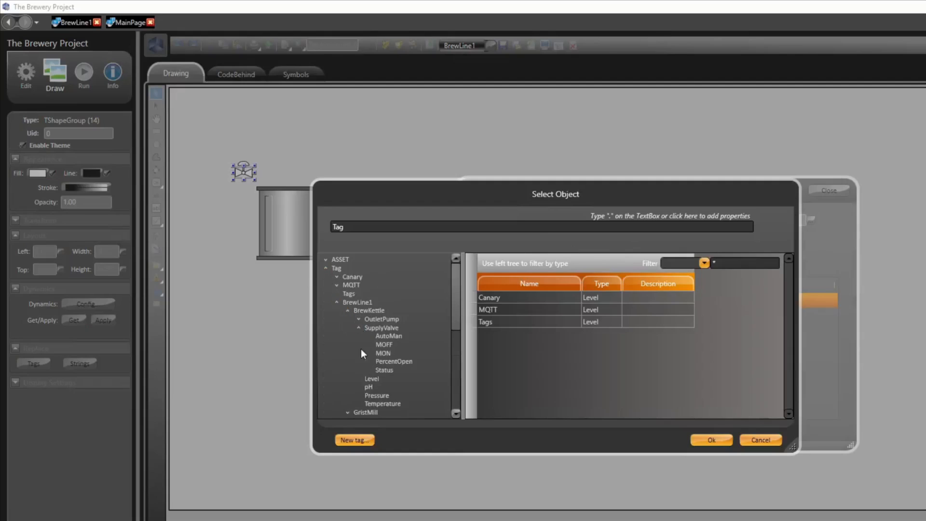
left_click(382, 370)
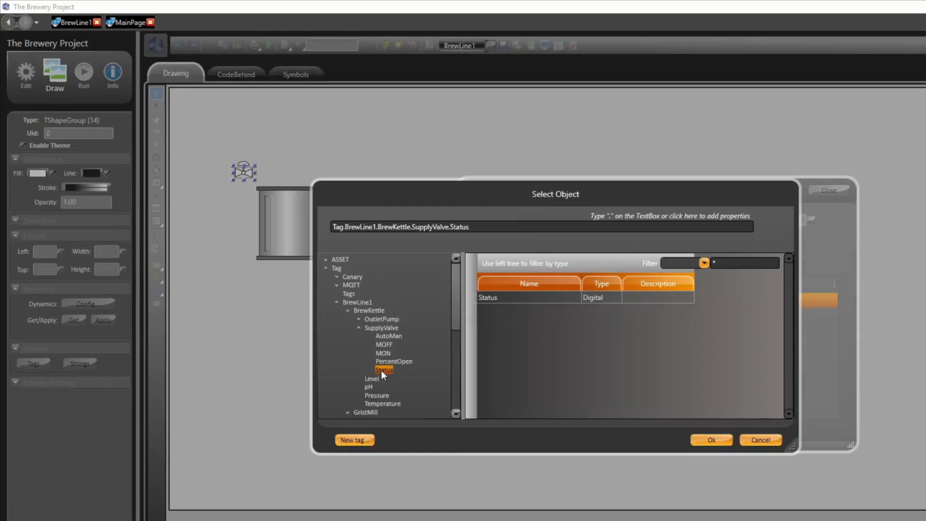
left_click(713, 439)
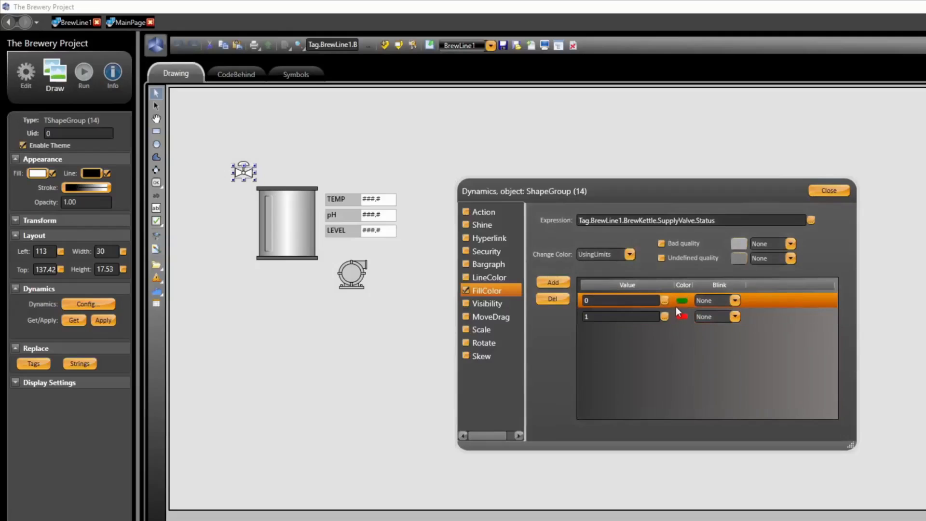
Step: Set the valve's FillColor limits to light grey #FFDCDCDC for value 0 and green #FF33CC33 for value 1
left_click(682, 301)
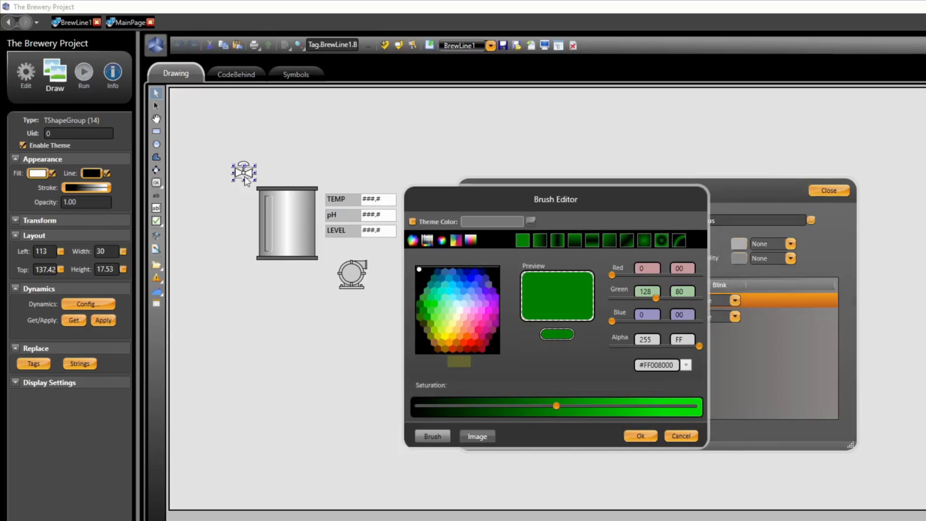
left_click(423, 346)
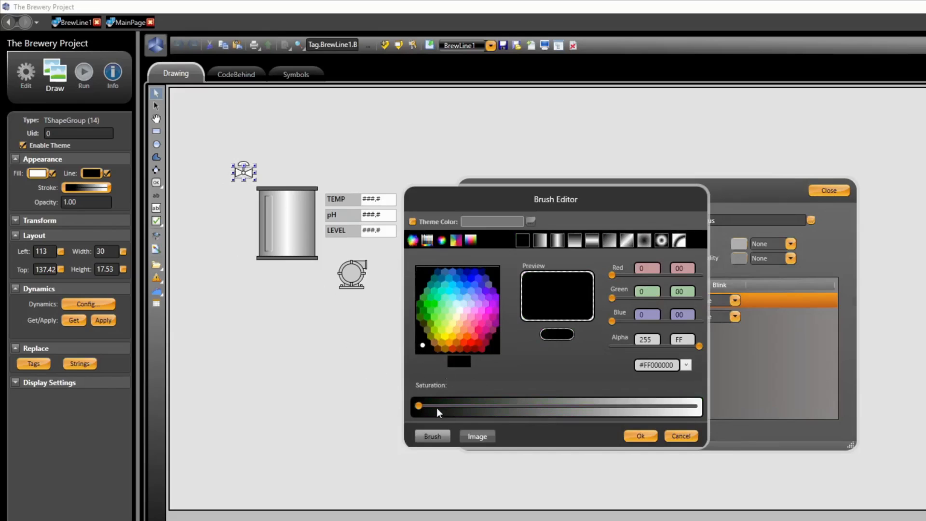
left_click_drag(418, 405, 659, 420)
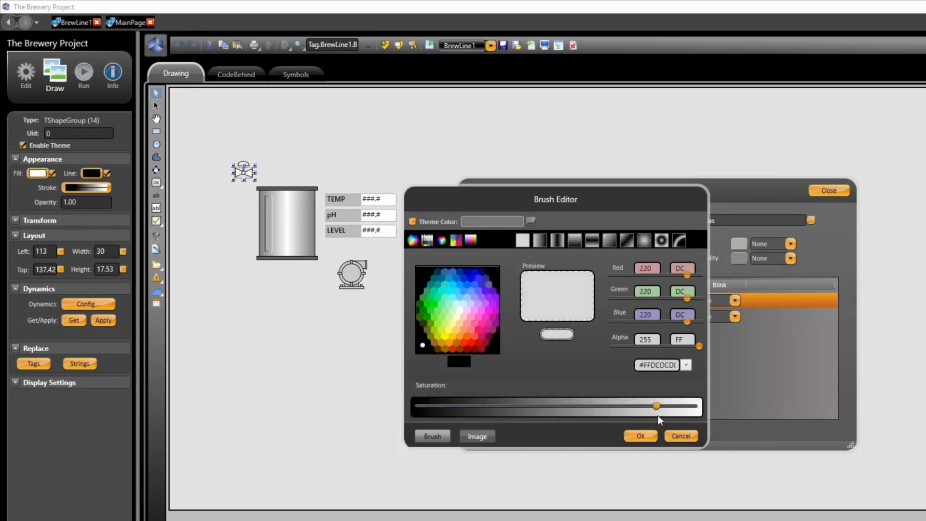
left_click(644, 436)
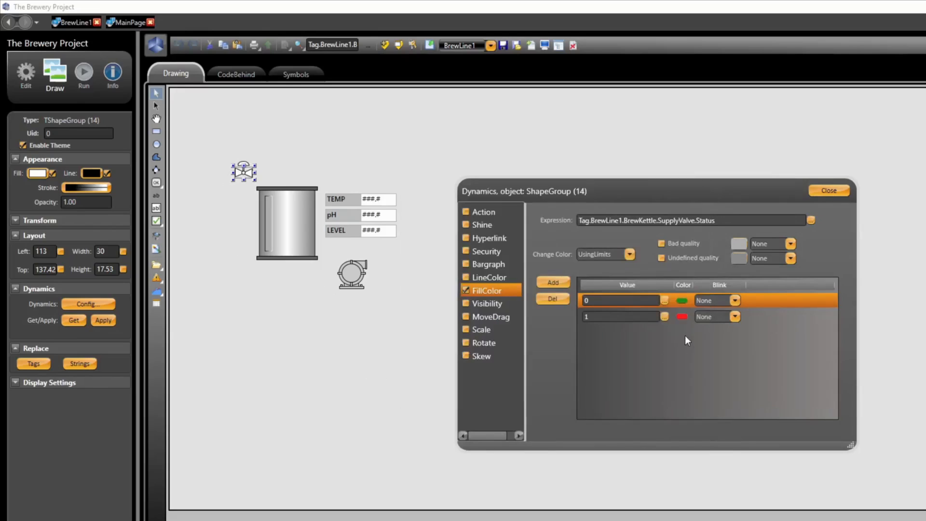
left_click(682, 318)
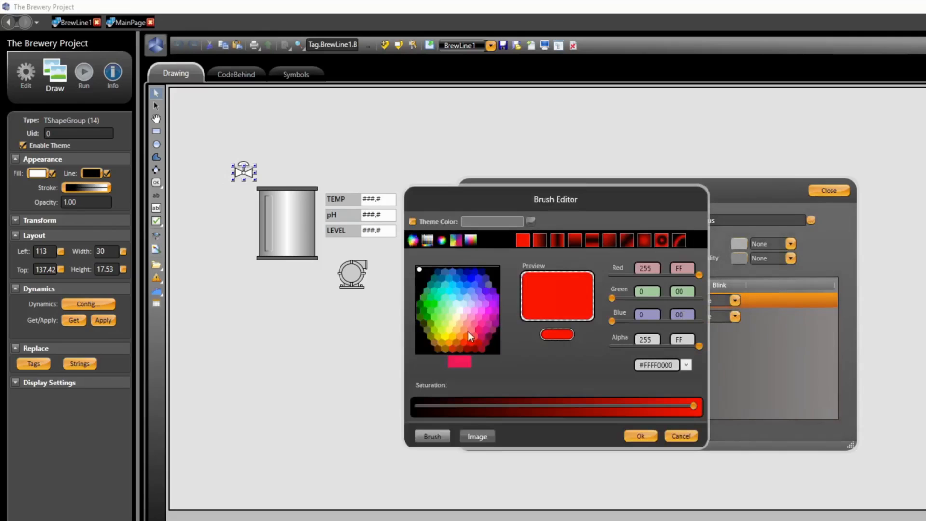
left_click(429, 309)
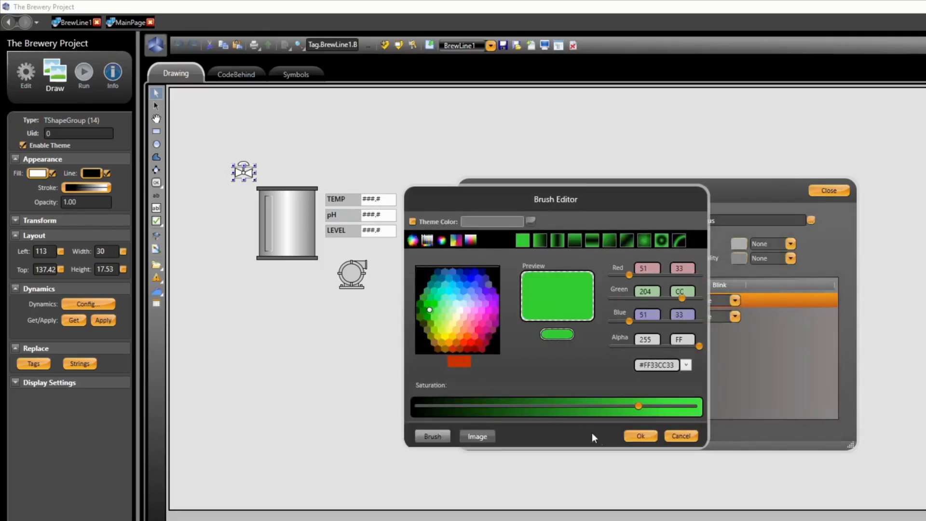
left_click(641, 435)
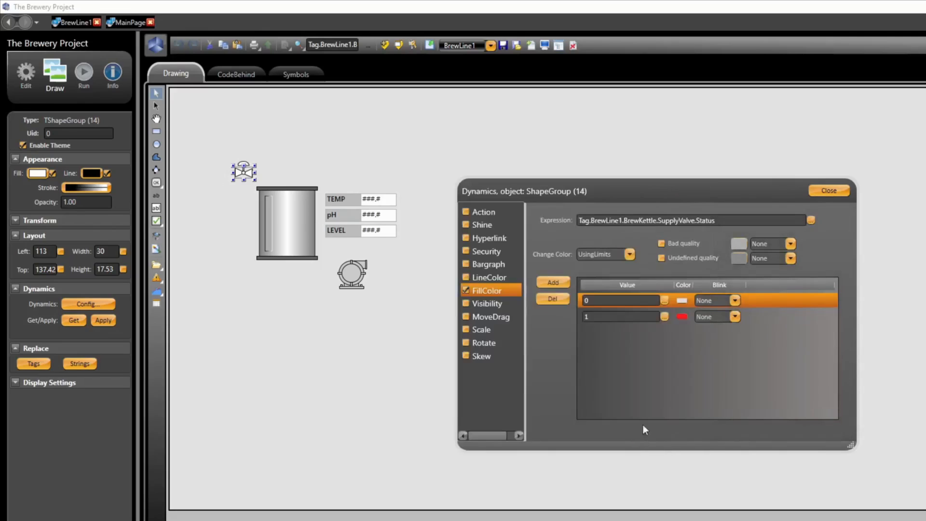
left_click(822, 190)
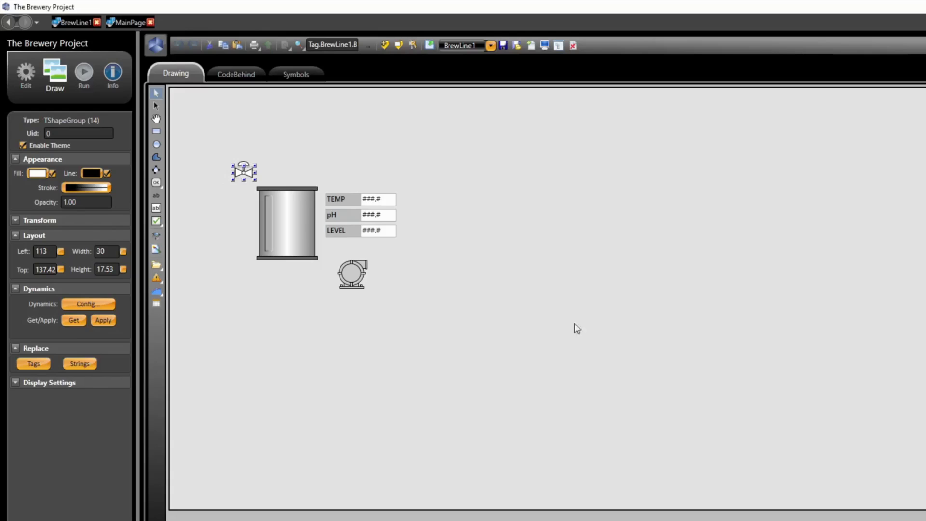
key("Escape")
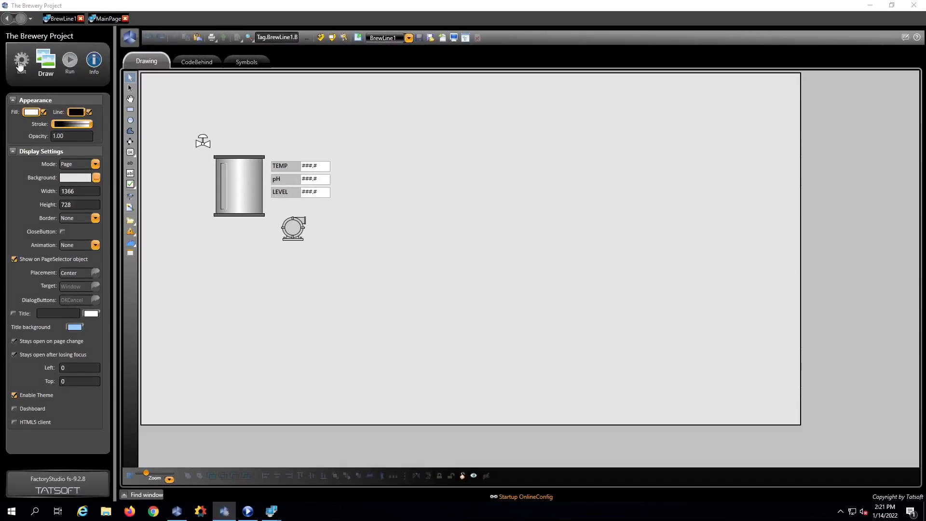
Step: Replace MainPage with the BrewLine1 display in the project's Startup layout
left_click(19, 65)
left_click(55, 376)
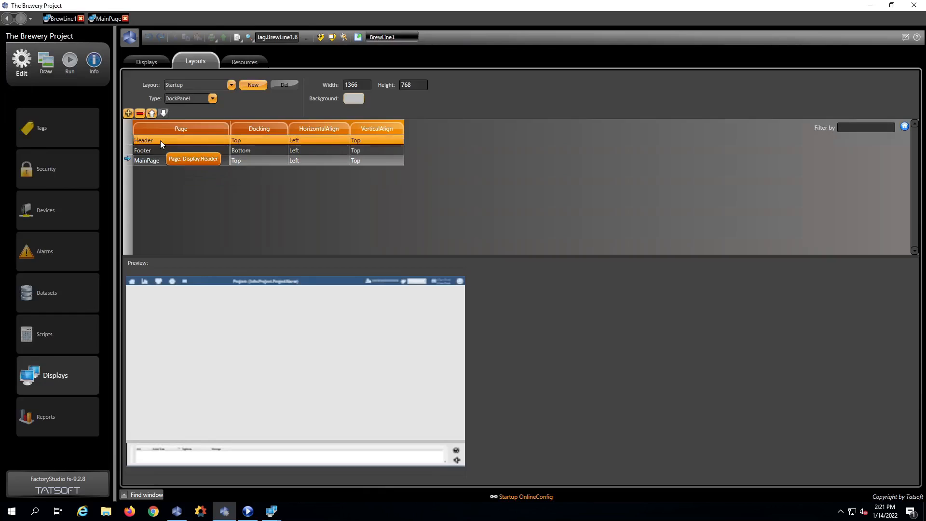
left_click(174, 161)
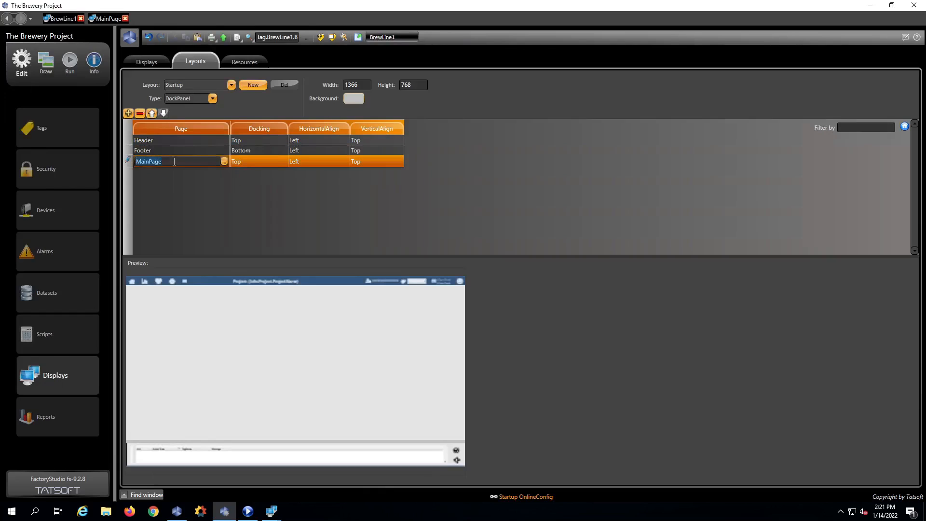
left_click(223, 161)
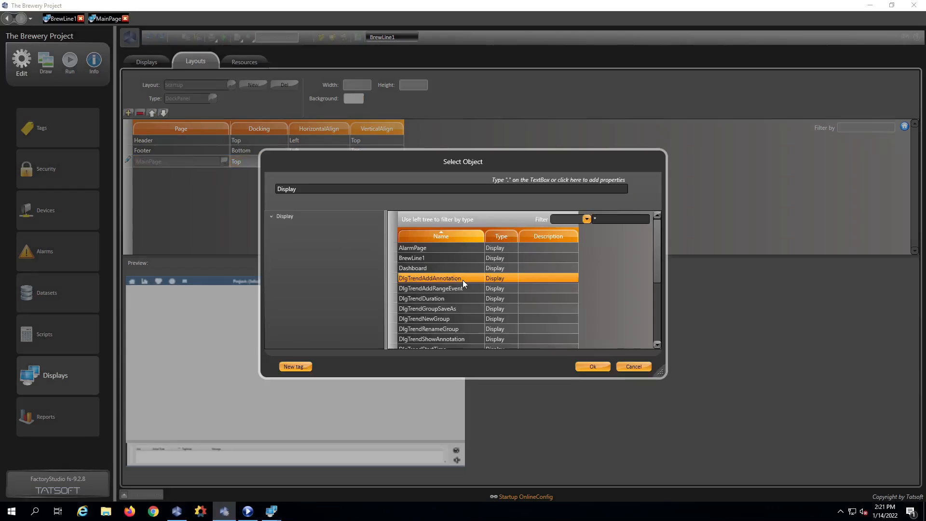
left_click(429, 259)
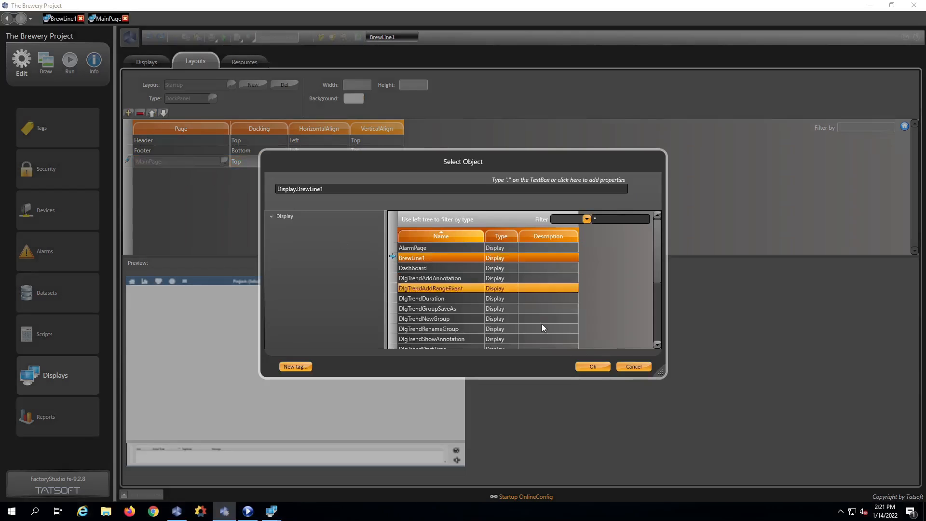
left_click(593, 367)
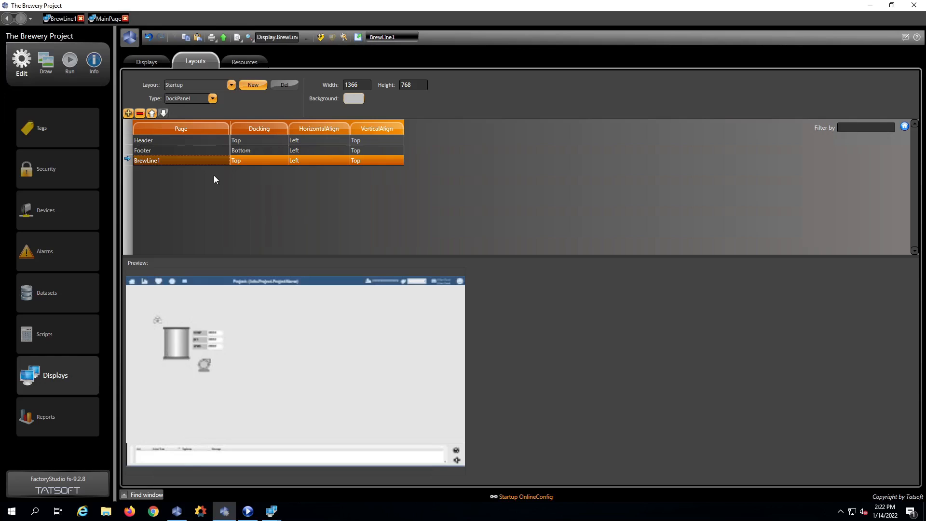
Step: Run the project's startup with the local Guest settings
left_click(68, 62)
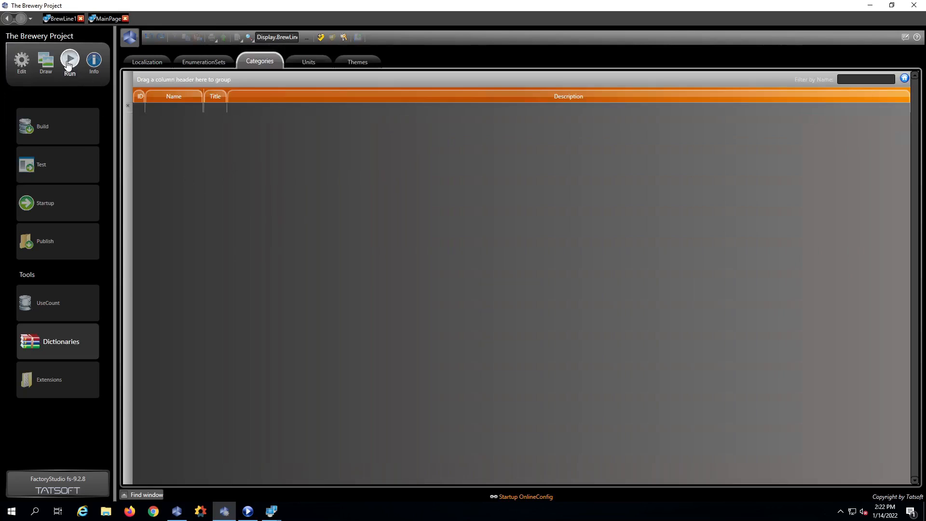
left_click(42, 206)
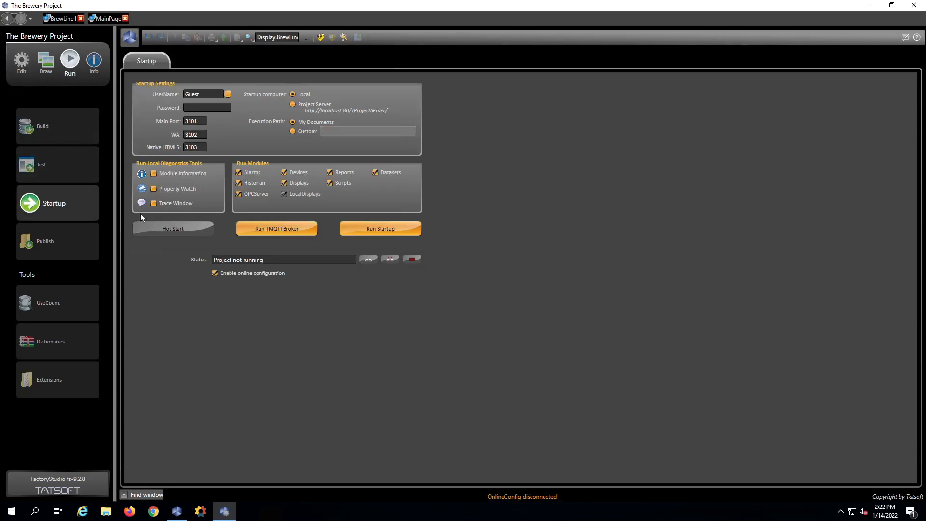
left_click(384, 228)
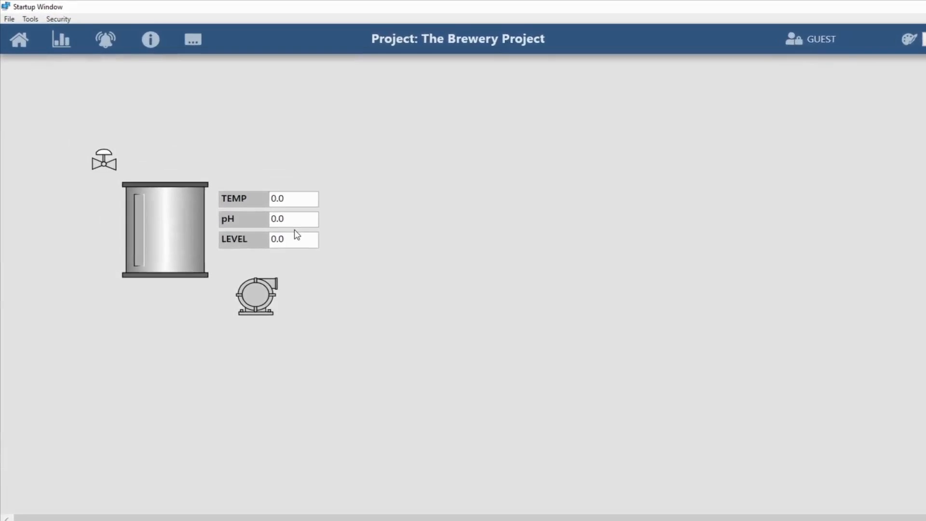
Step: Bring up the Property Watch window in the running project, place it clear of the kettle readouts and make it taller
key("F12")
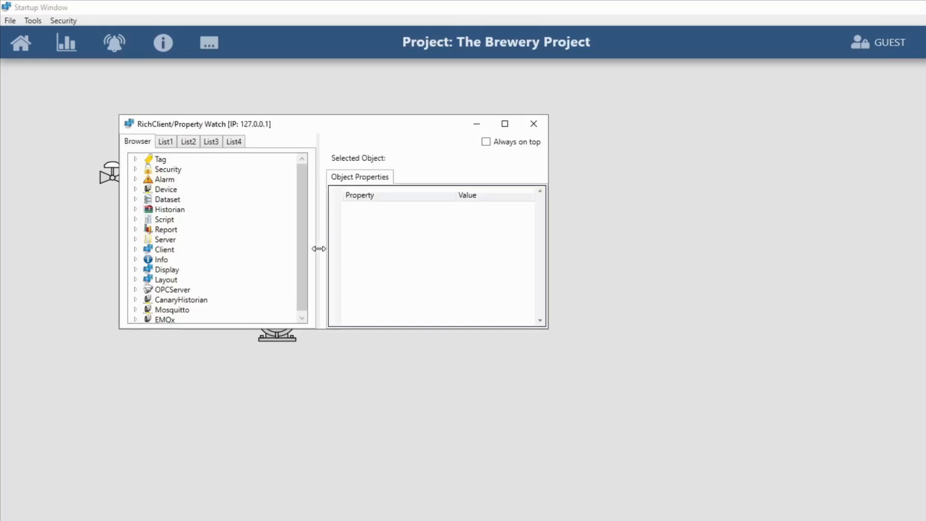
left_click_drag(336, 119, 627, 102)
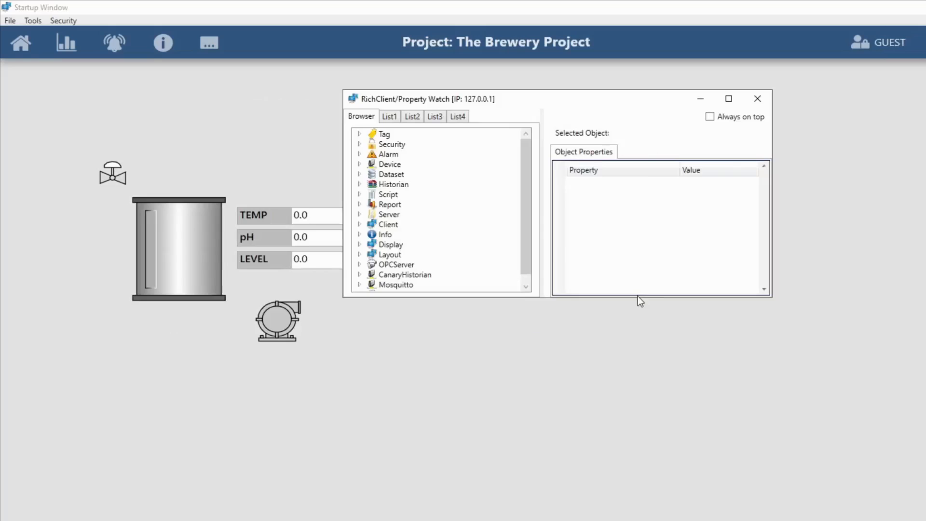
left_click_drag(563, 100, 640, 97)
left_click_drag(645, 293, 640, 329)
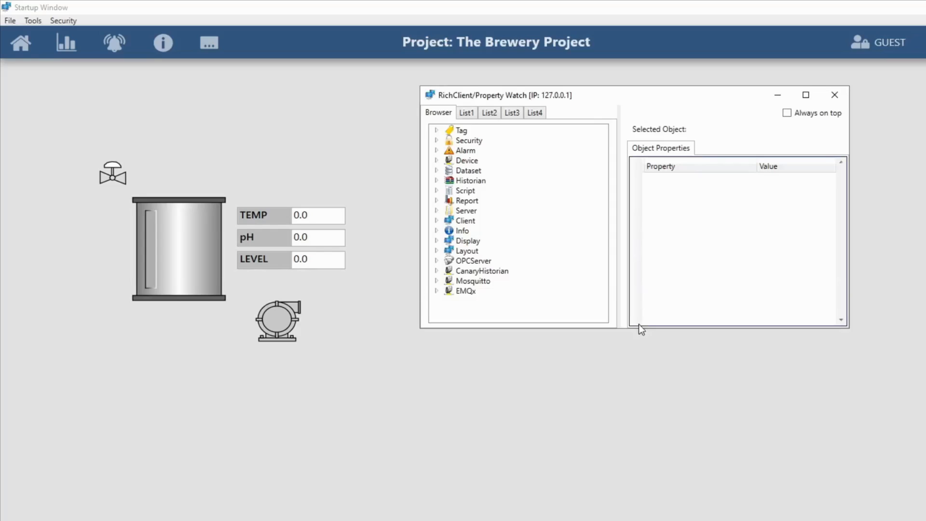
Step: Set the value of Tag.BrewLine1.BrewKettle.Temperature to 88.7
left_click(437, 131)
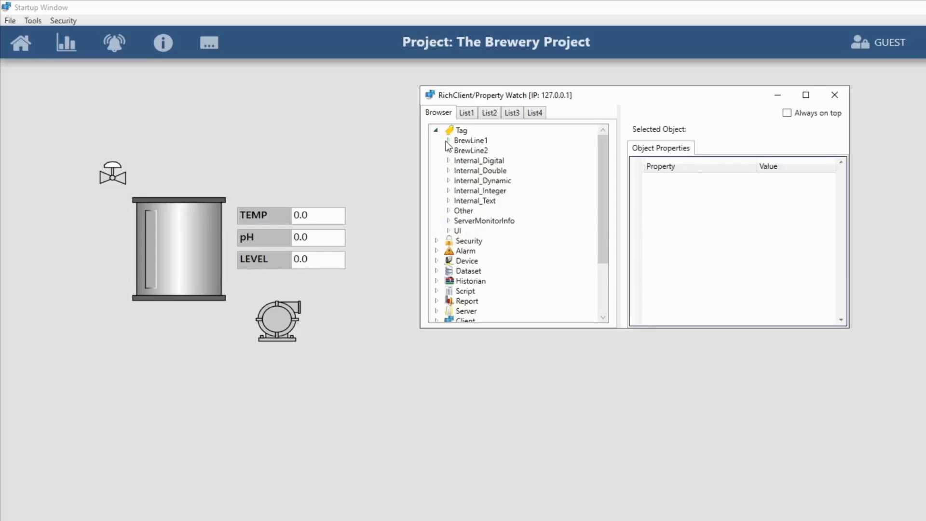
left_click(449, 141)
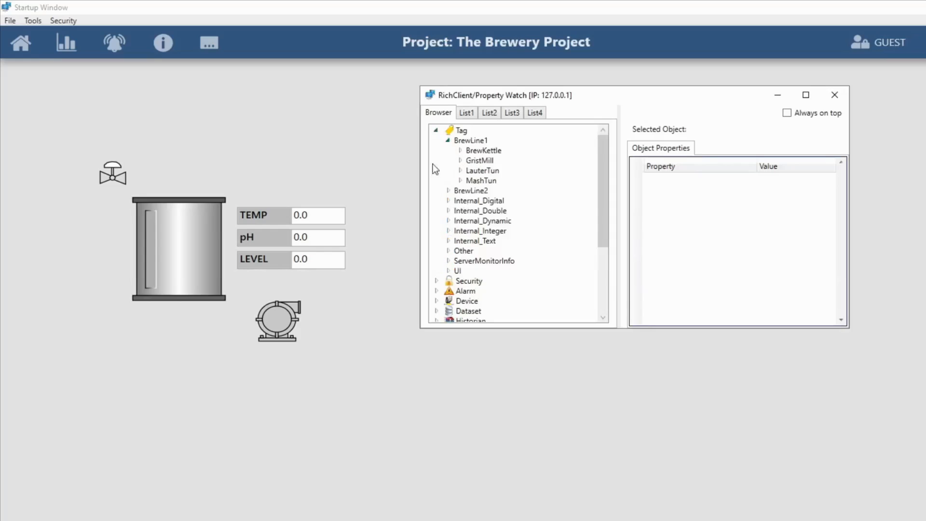
left_click(461, 151)
left_click(502, 212)
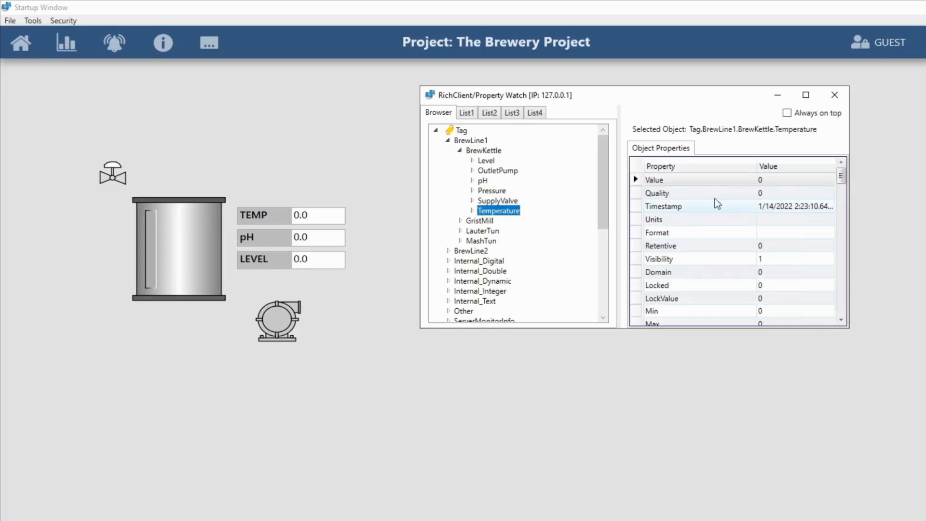
left_click(743, 183)
left_click(767, 181)
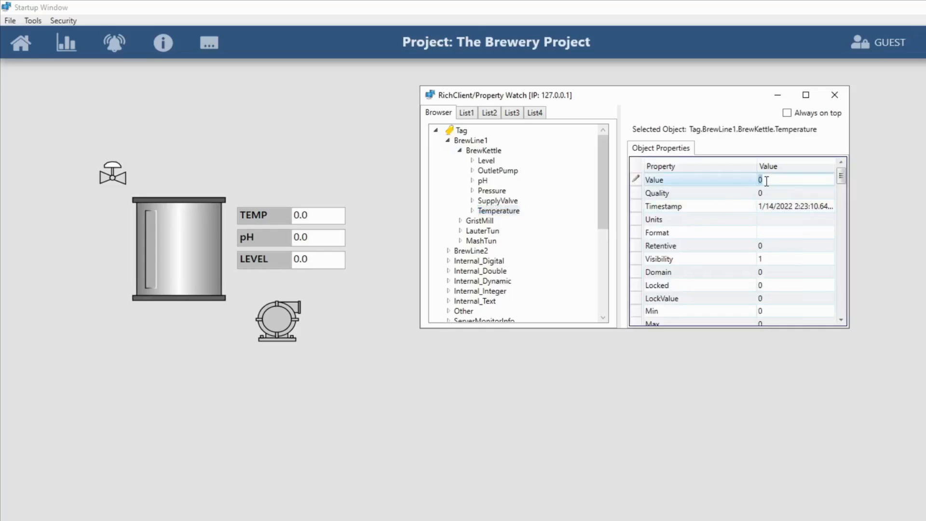
type("88.7")
key("Return")
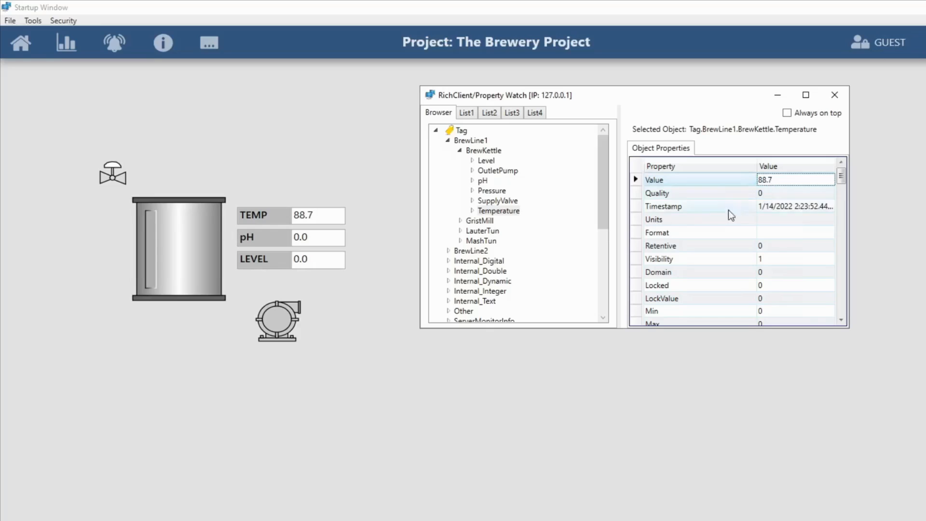
Step: Set the value of Tag.BrewLine1.BrewKettle.pH to 7.4
left_click(483, 181)
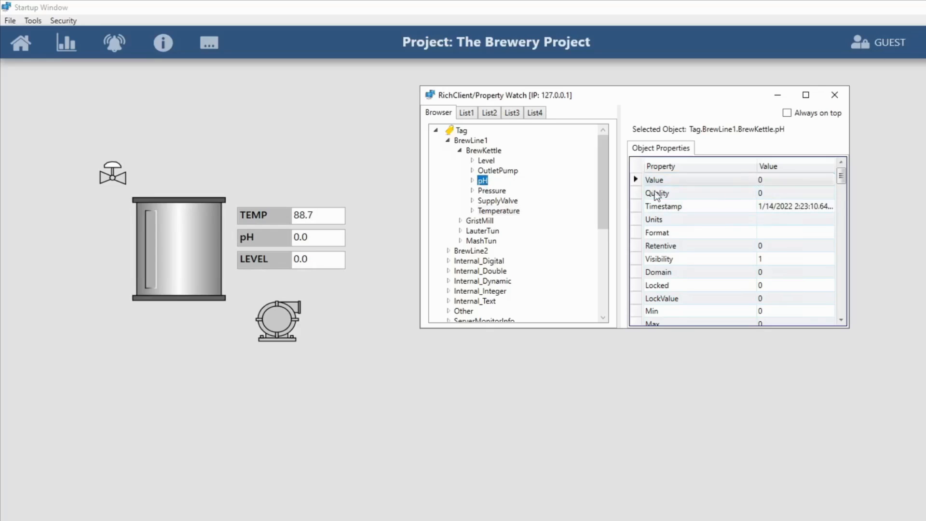
left_click(738, 182)
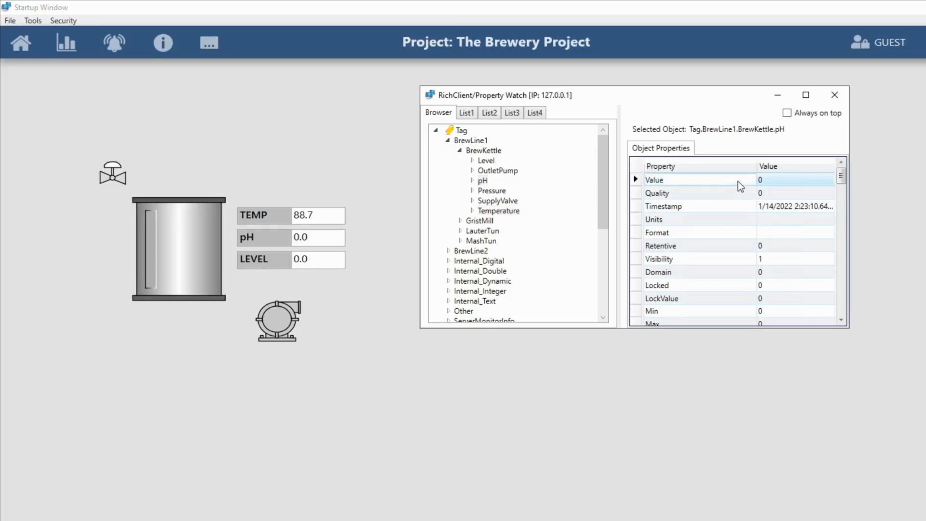
left_click(790, 178)
type("7.4")
key("Return")
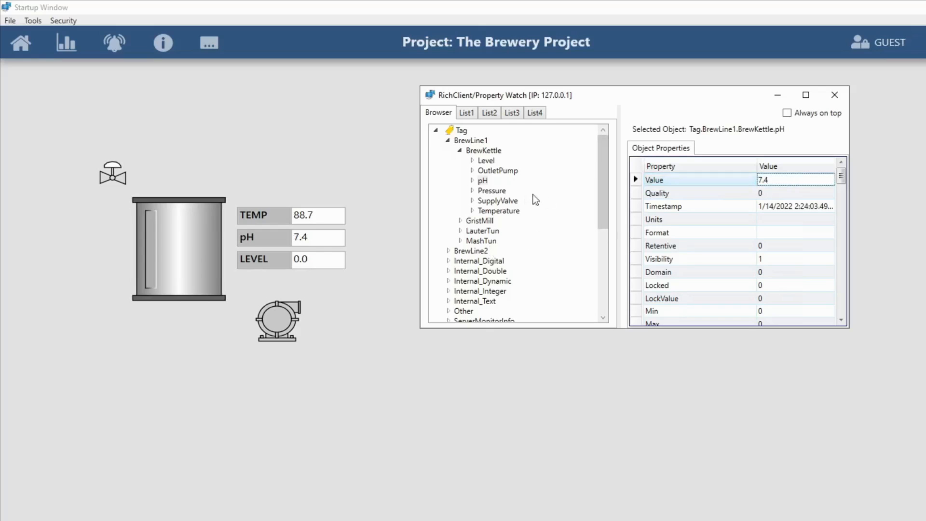
Step: Set the value of Tag.BrewLine1.BrewKettle.Level to 50
left_click(486, 161)
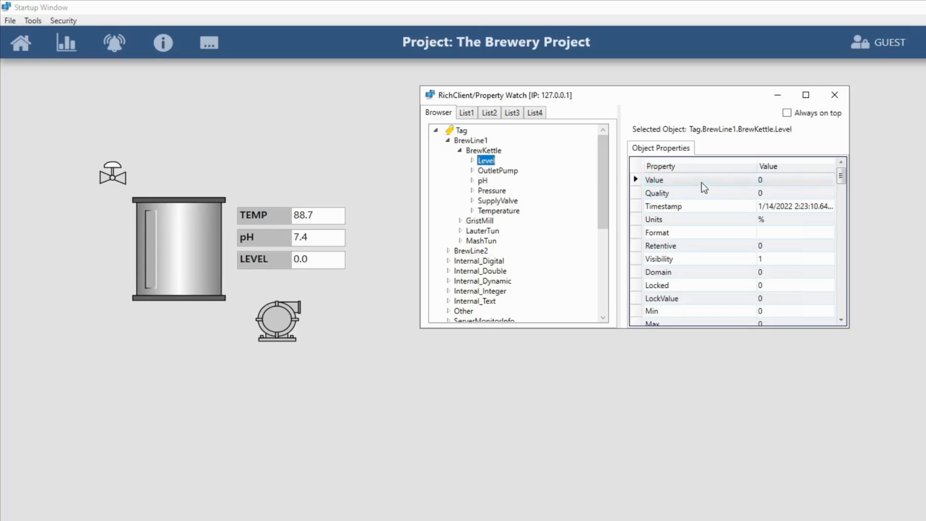
left_click(773, 184)
type("50")
key("Return")
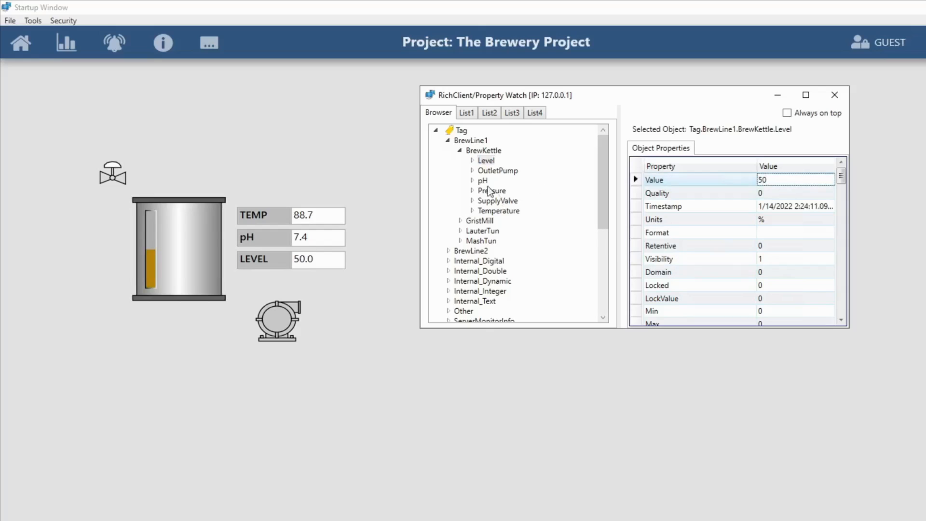
Step: Set the Status value of the BrewKettle's OutletPump tag to 1
left_click(472, 171)
left_click(501, 211)
left_click(781, 181)
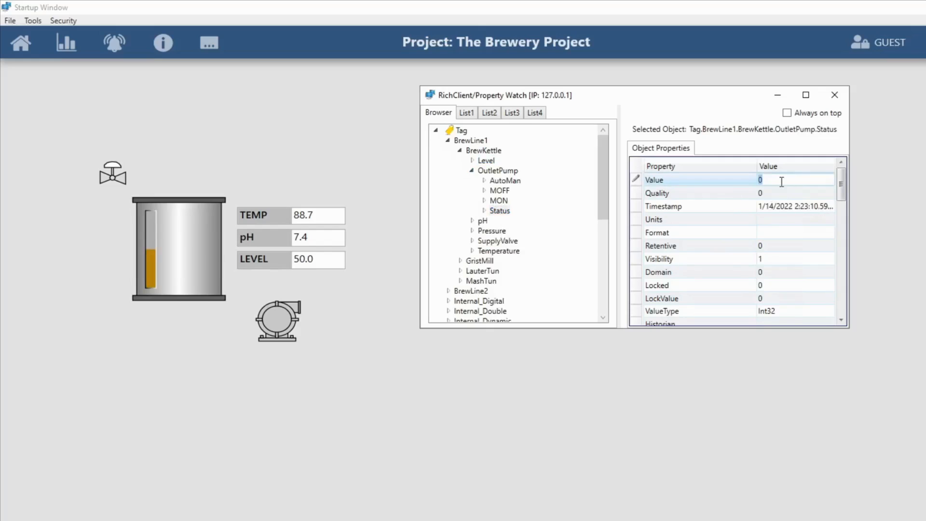
type("1")
key("Return")
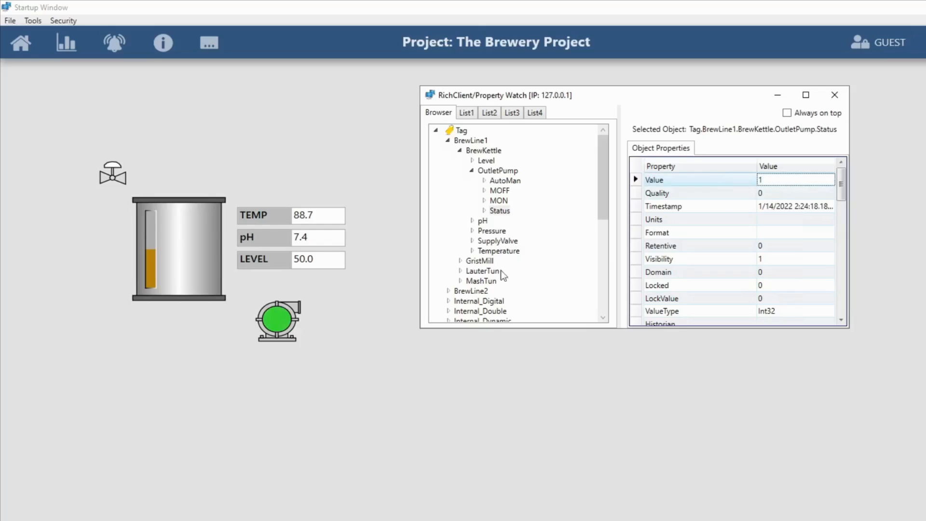
Step: Set the Status value of the BrewKettle's SupplyValve tag to 1
left_click(472, 241)
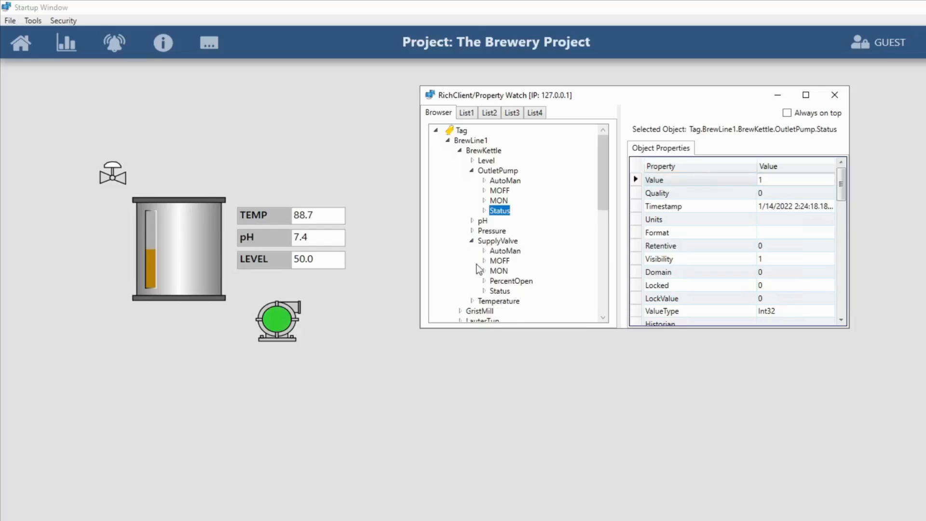
left_click(500, 292)
type("1")
key("Return")
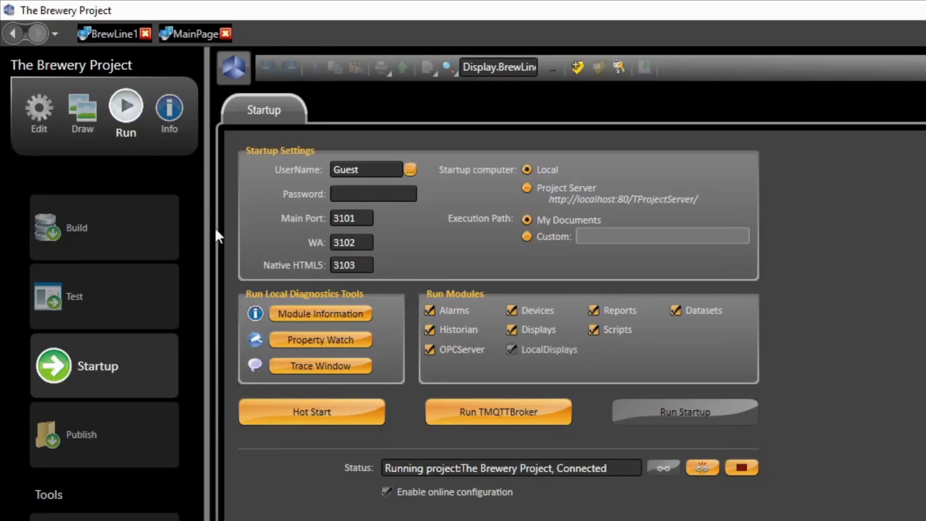
Step: Go back to the BrewLine1 drawing in the project editor and shrink the pump symbol to about 34 by 35
left_click(103, 38)
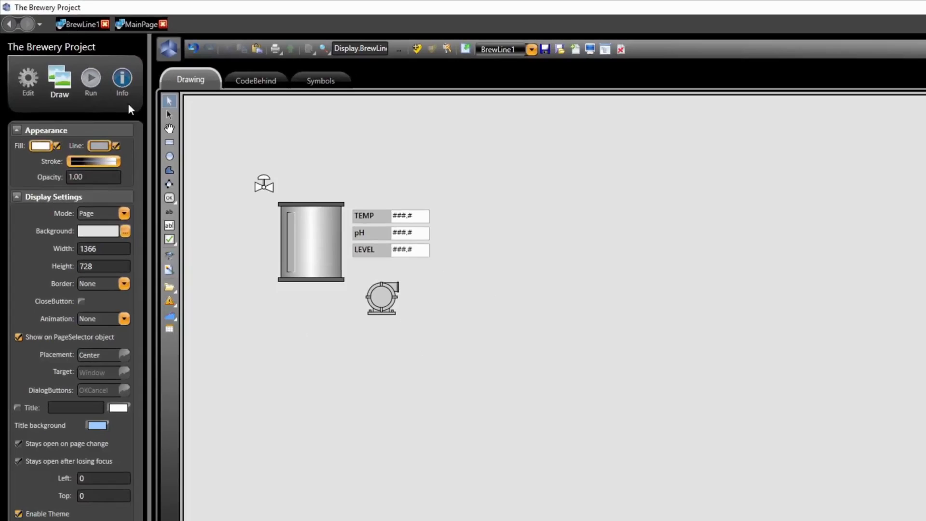
left_click(381, 304)
left_click_drag(399, 317, 393, 309)
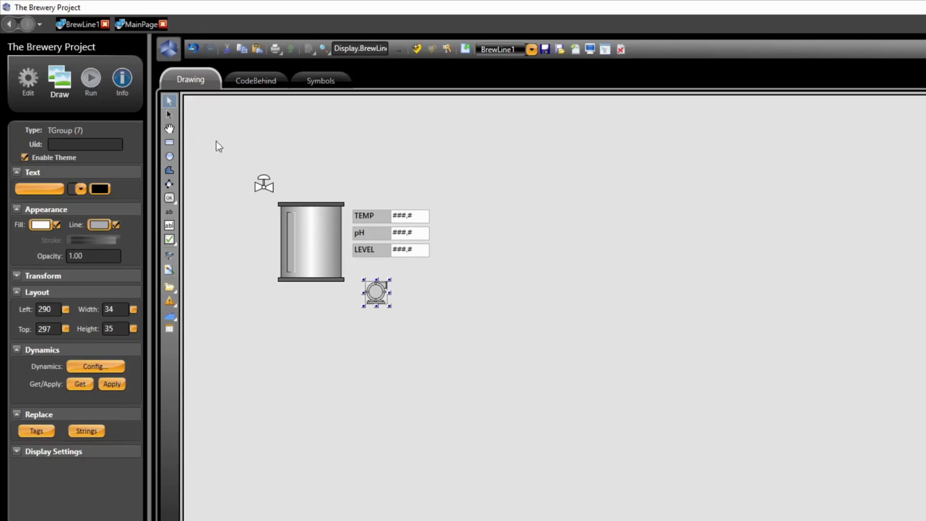
Step: Change the TextIO format of the text box beside the LEVEL label to 0 using direct selection inside its group
left_click(168, 115)
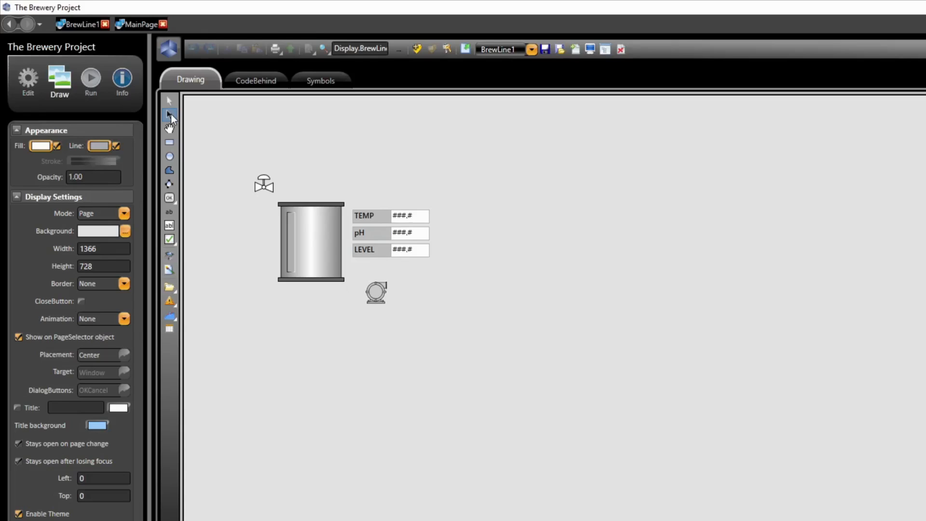
left_click(403, 249)
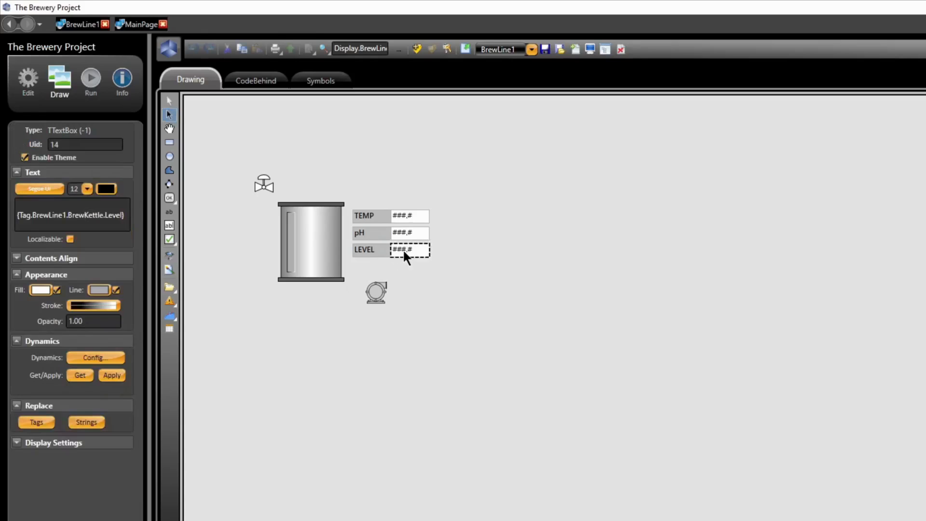
left_click(375, 249)
left_click(410, 251)
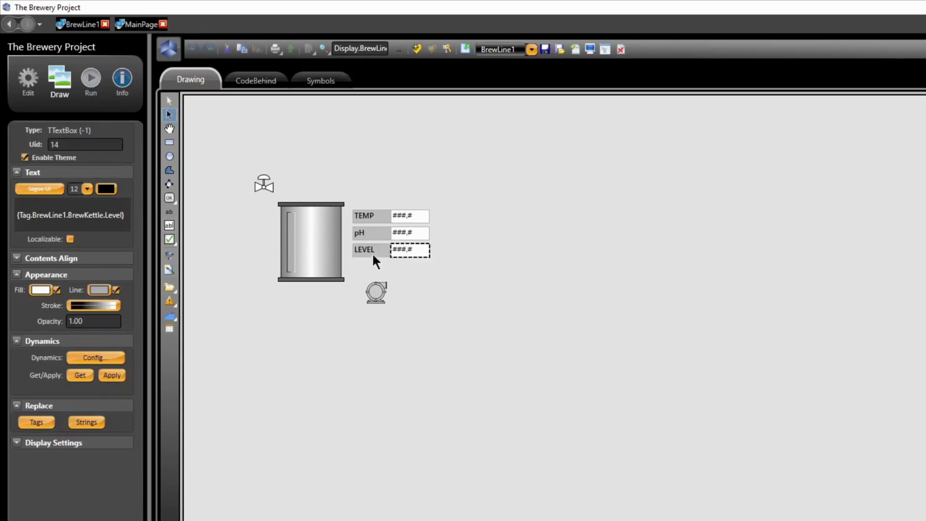
double_click(409, 248)
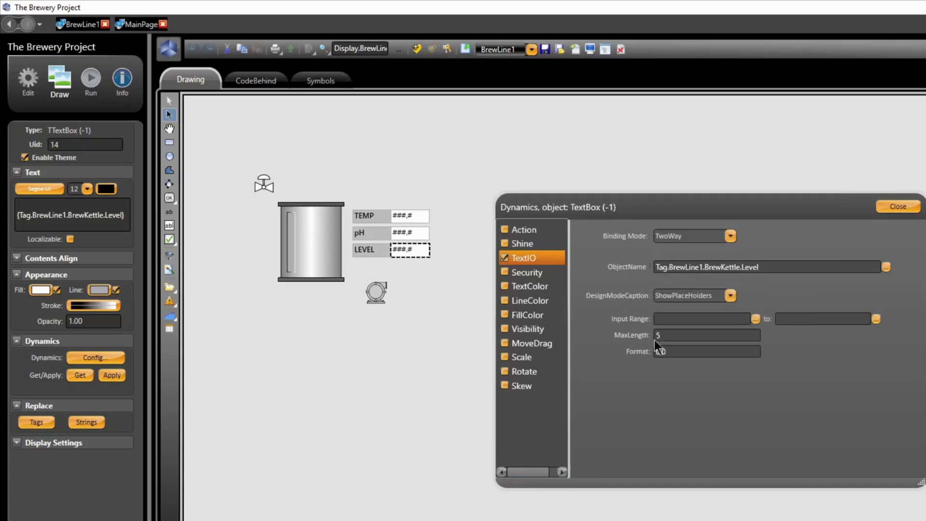
left_click(677, 355)
key("BackSpace")
key("BackSpace")
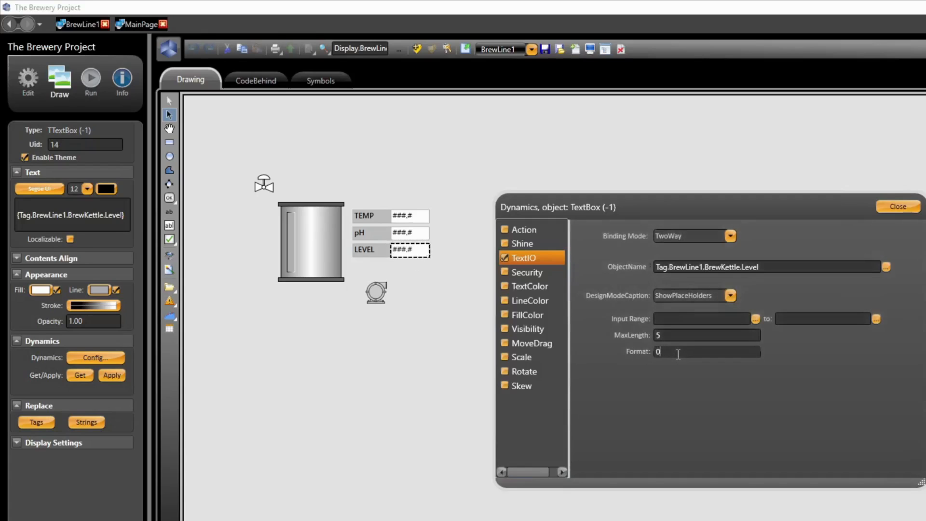
left_click(898, 207)
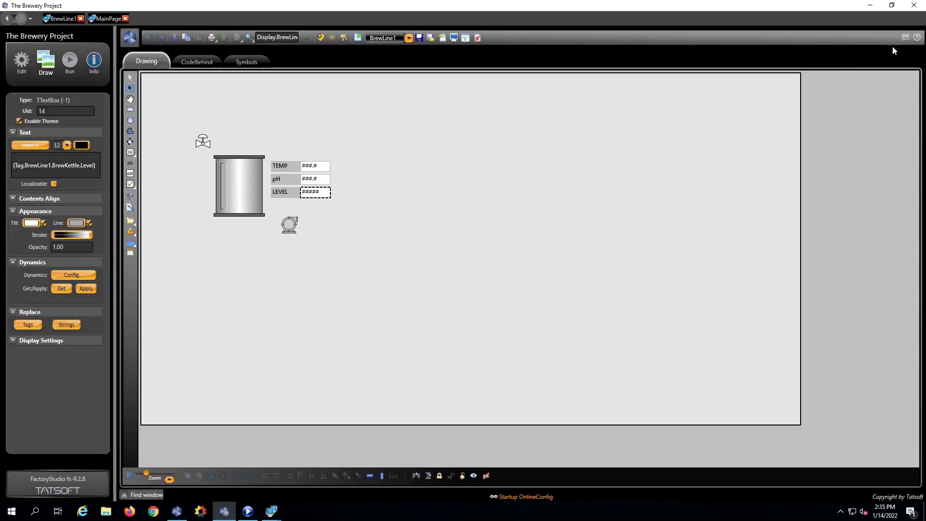
Step: Shrink the editor window and place it clear of the running kettle display, then save the BrewLine1 display
left_click(891, 6)
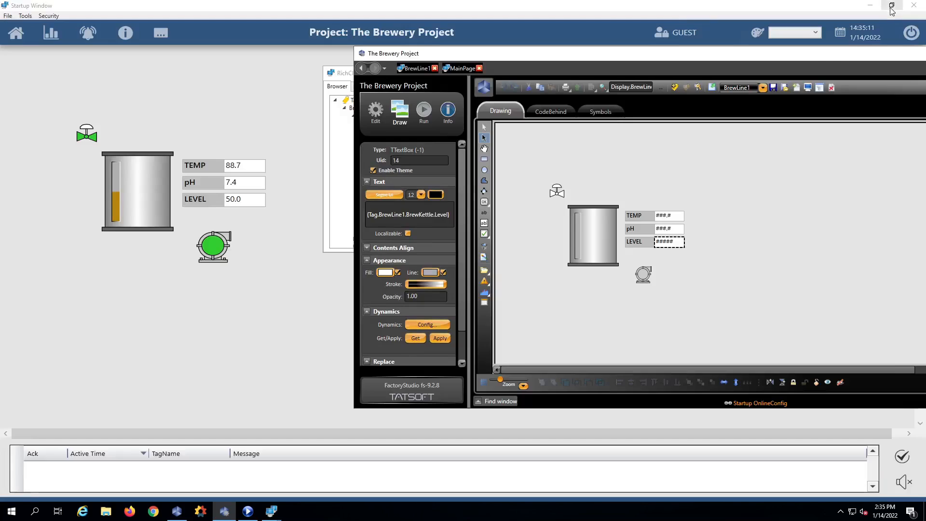
left_click_drag(712, 54, 758, 50)
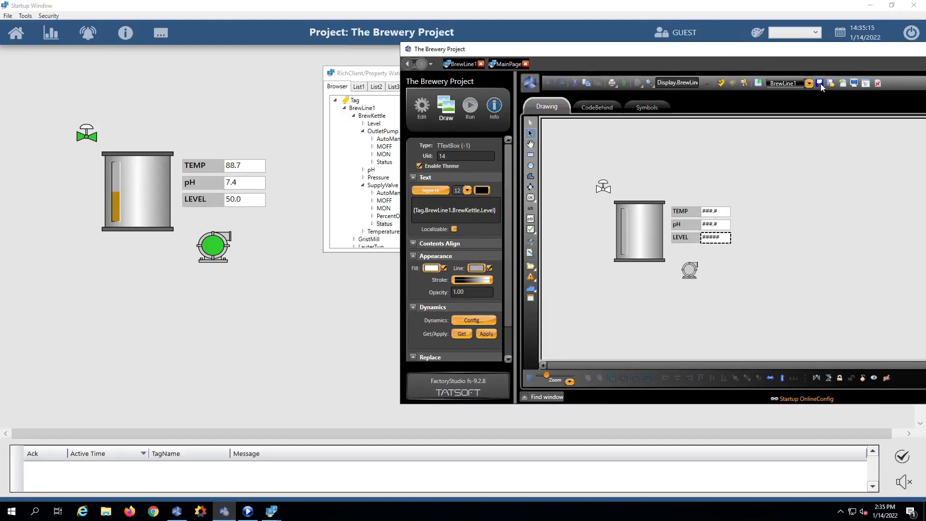
left_click(820, 84)
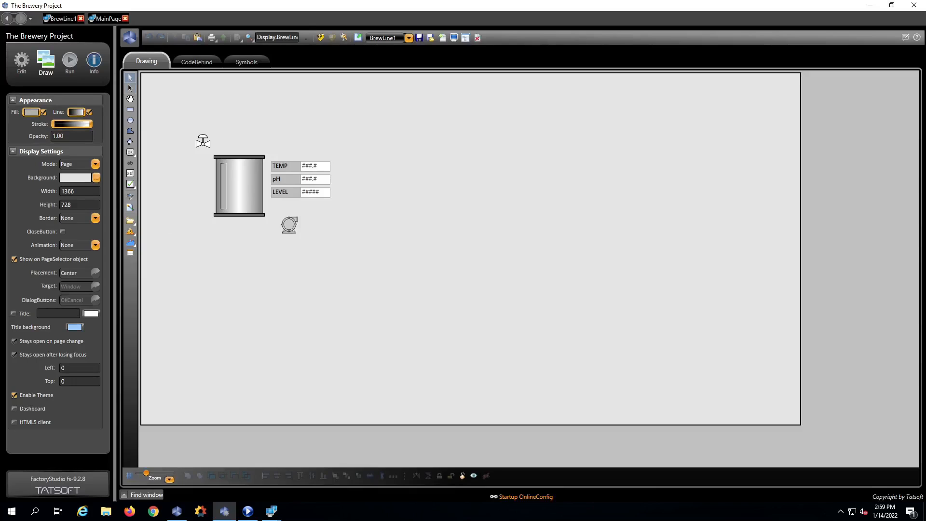
Step: Show the tree view of the BrewLine1 display's child elements and expand the TEMP, pH and LEVEL groups
right_click(406, 224)
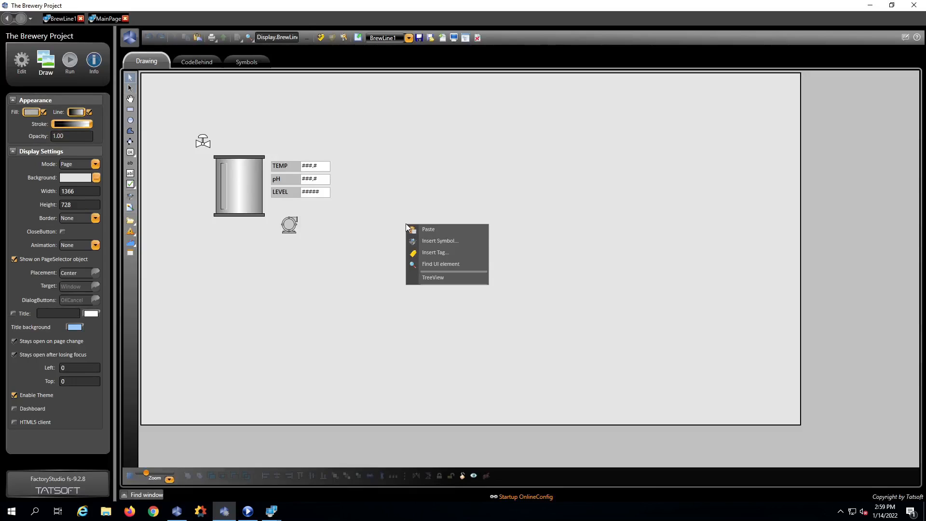
left_click(430, 277)
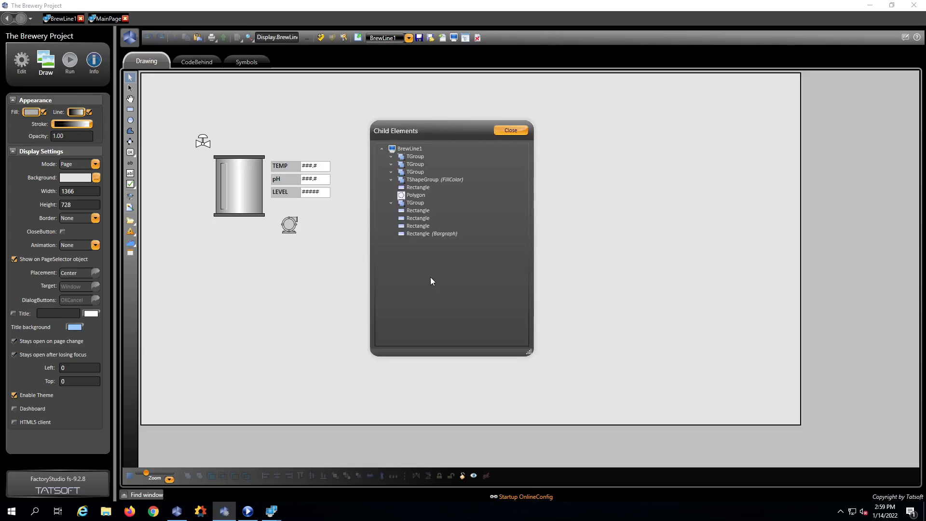
left_click(390, 157)
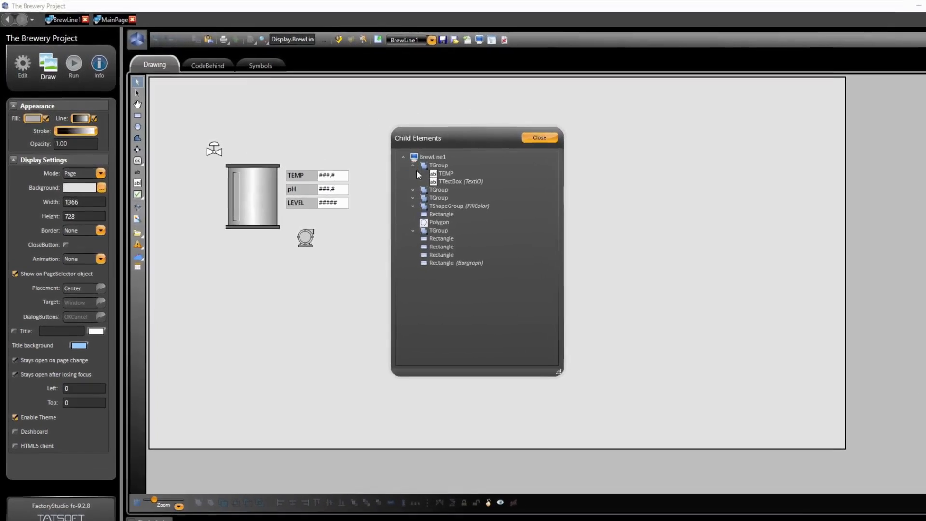
left_click(404, 186)
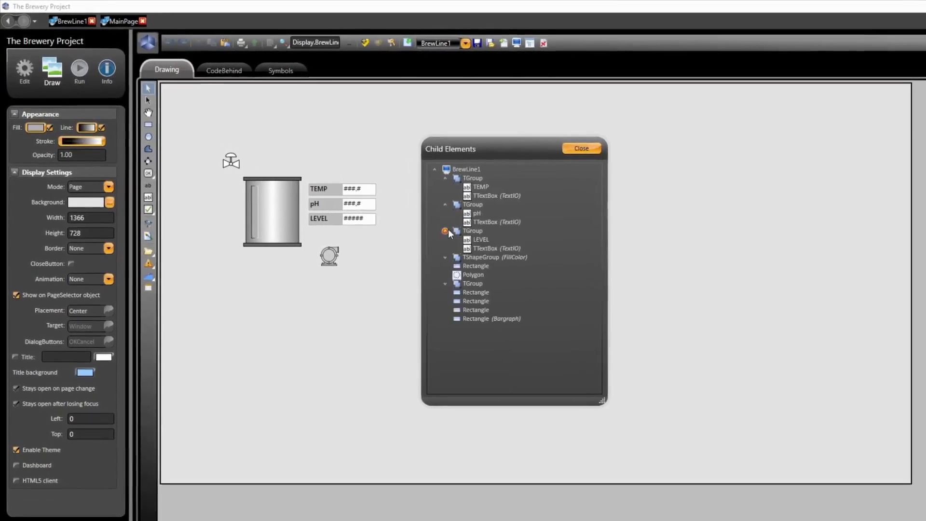
Step: Change the TEMP text box's TextIO object name to #Select Tank Tag:(Tag.BrewLine1.BrewKettle).Temperature and copy the part before .Temperature
double_click(478, 192)
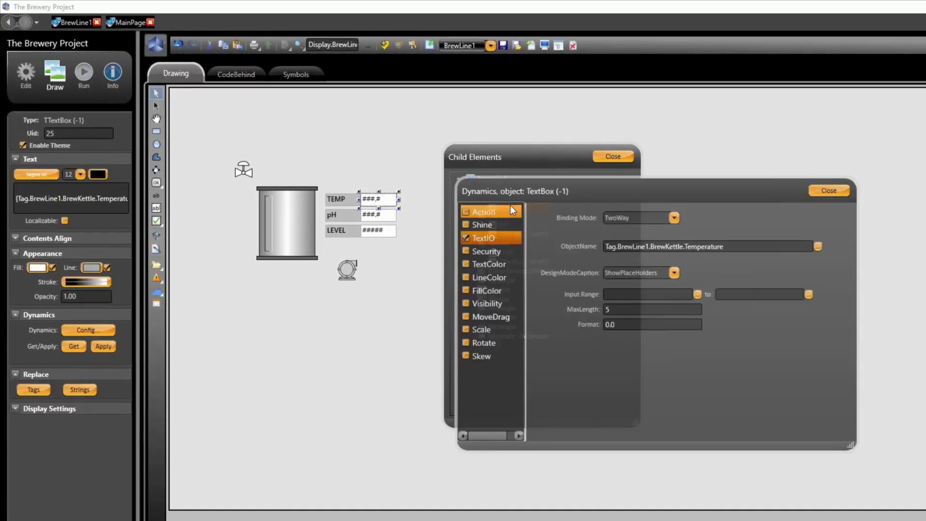
left_click(607, 247)
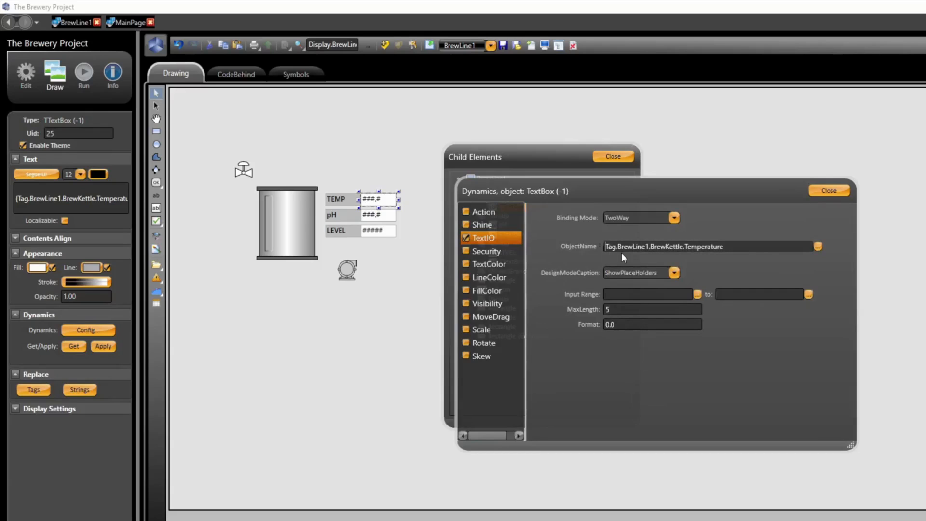
type("#Select")
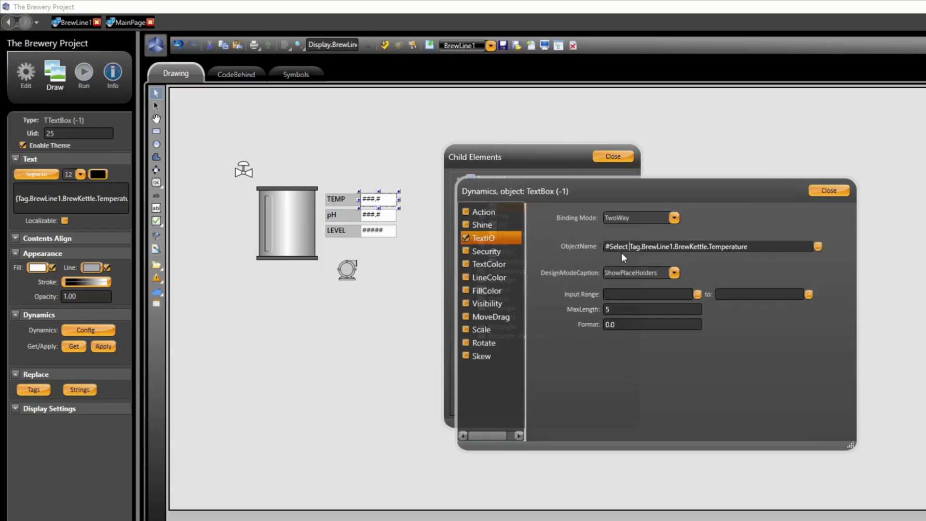
type(" Tank T")
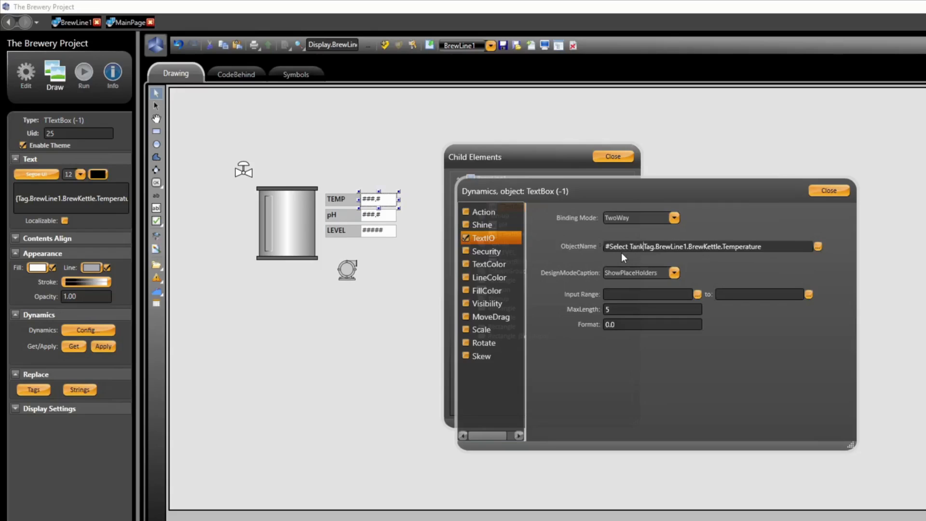
type("ag:")
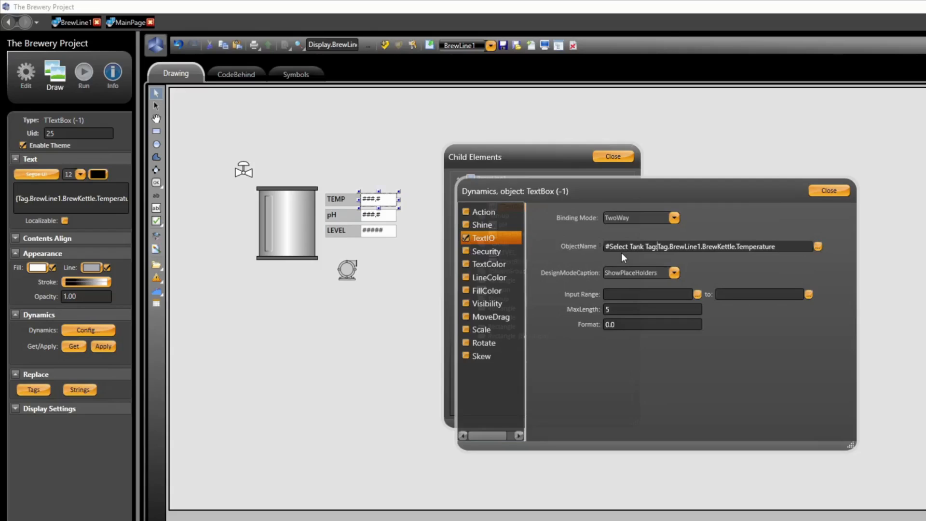
type("(")
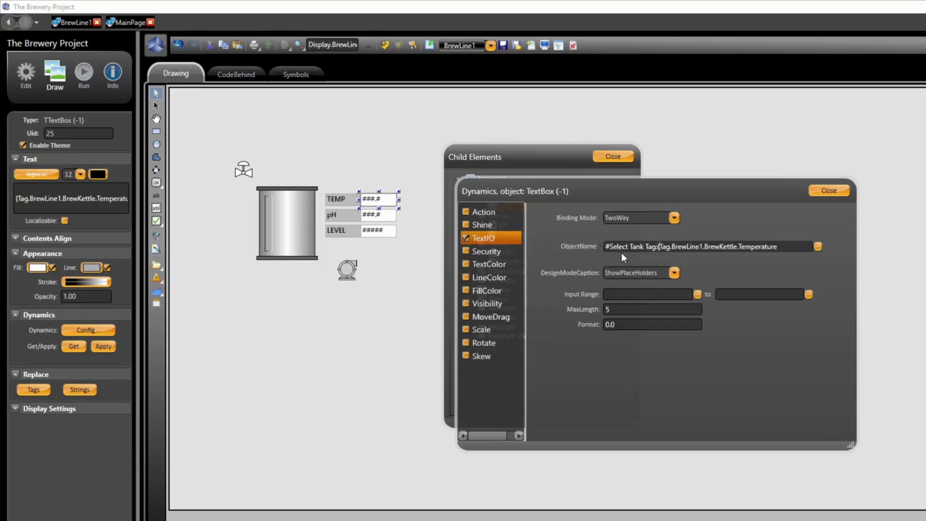
left_click(737, 247)
type(")")
key("shift+Home")
key("ctrl+c")
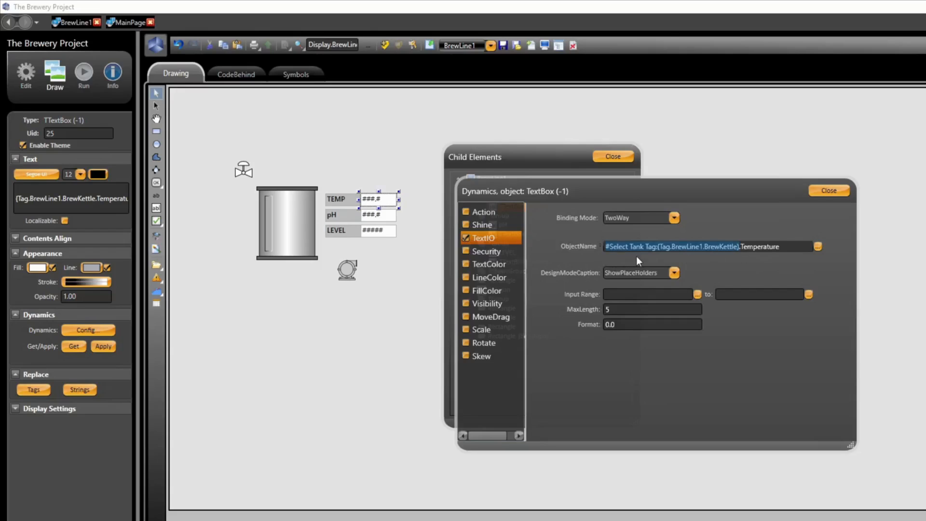
left_click(830, 191)
Step: Replace the tag path before .pH in the pH text box's object name with the copied #Select Tank Tag:(Tag.BrewLine1.BrewKettle)
double_click(510, 235)
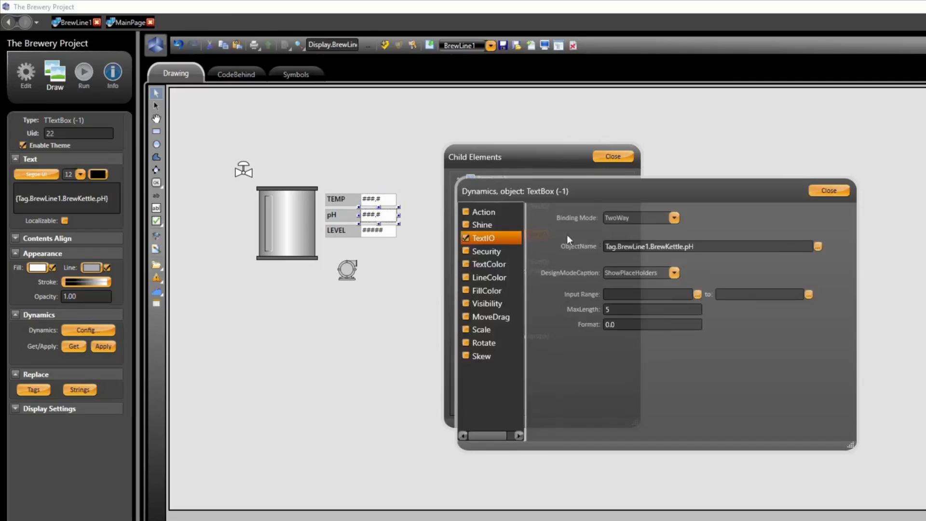
left_click_drag(683, 247, 581, 246)
key("ctrl+v")
left_click(824, 192)
Step: Replace the tag path before .Level in the LEVEL text box's object name with the copied #Select Tank Tag:(Tag.BrewLine1.BrewKettle)
double_click(523, 262)
left_click_drag(682, 246, 582, 247)
key("ctrl+v")
left_click(829, 191)
Step: Change the valve shape group's FillColor expression to #Select Tank Tag:(Tag.BrewLine1.BrewKettle).SupplyValve.Status
double_click(523, 271)
left_click_drag(657, 220, 579, 220)
key("ctrl+v")
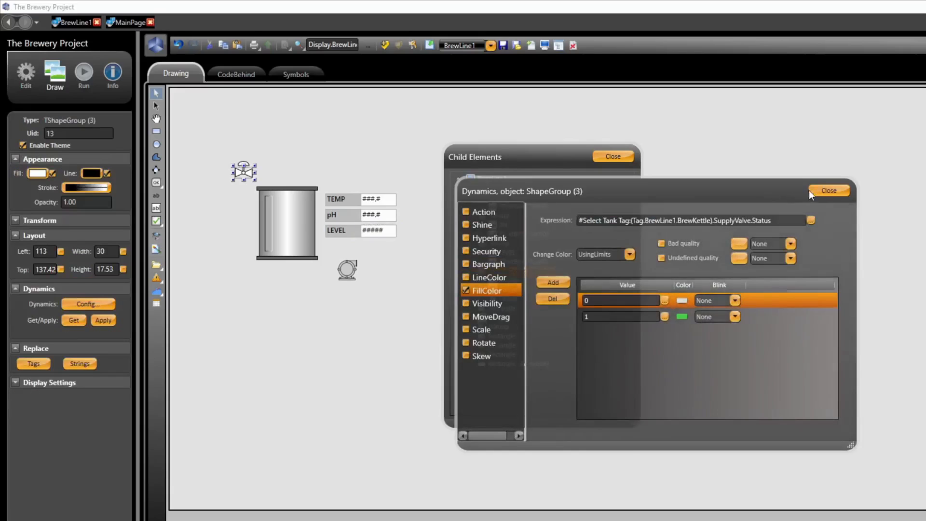
left_click(829, 191)
Step: Replace the path before .Level in the kettle rectangle's Bargraph expression with the copied #Select Tank Tag:(Tag.BrewLine1.BrewKettle)
double_click(506, 365)
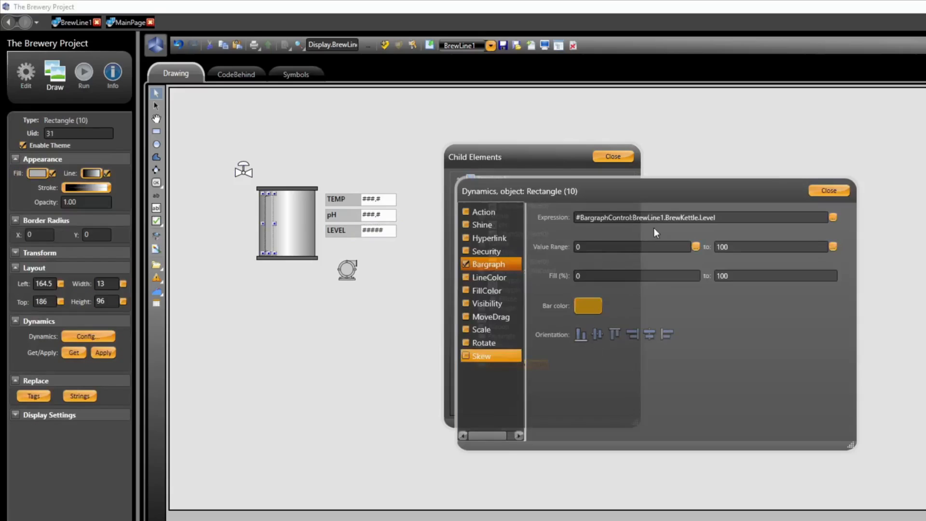
left_click_drag(699, 218, 564, 222)
key("ctrl+v")
left_click(825, 192)
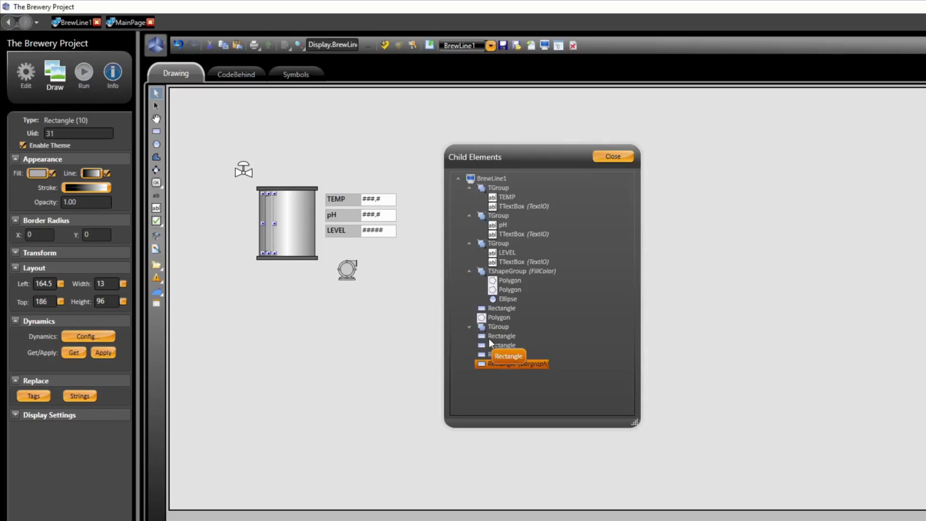
Step: Replace the tag path before .OutletPump.Status in the pump ellipse's FillColor expression with the copied #Select Tank Tag:(Tag.BrewLine1.BrewKettle)
left_click(470, 328)
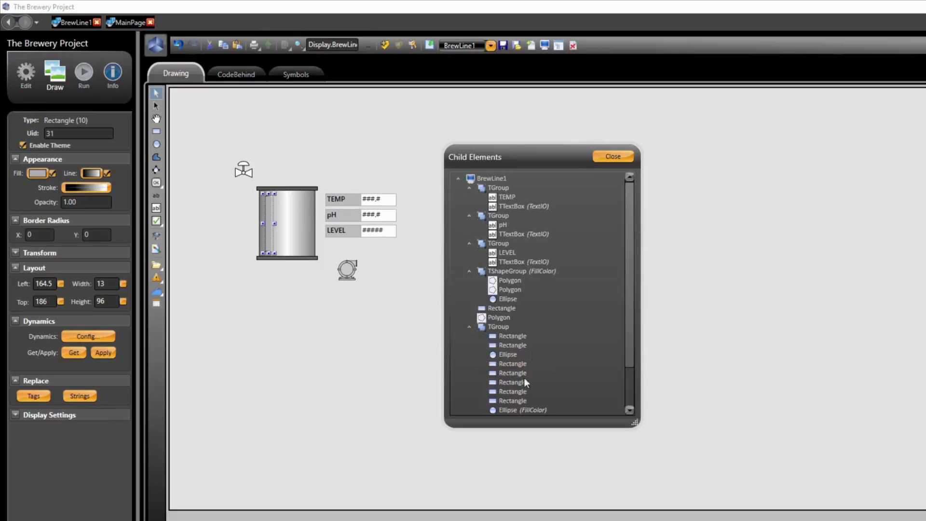
double_click(515, 413)
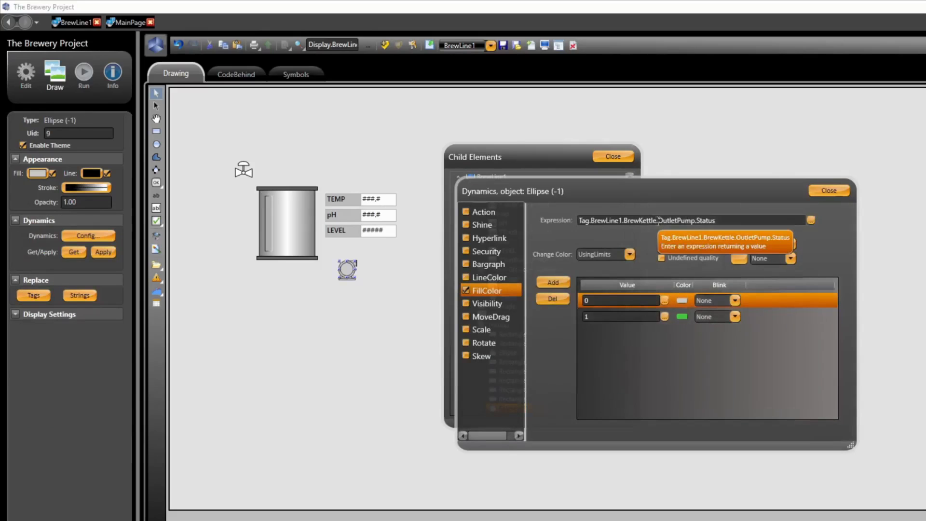
left_click_drag(657, 221, 534, 228)
key("ctrl+v")
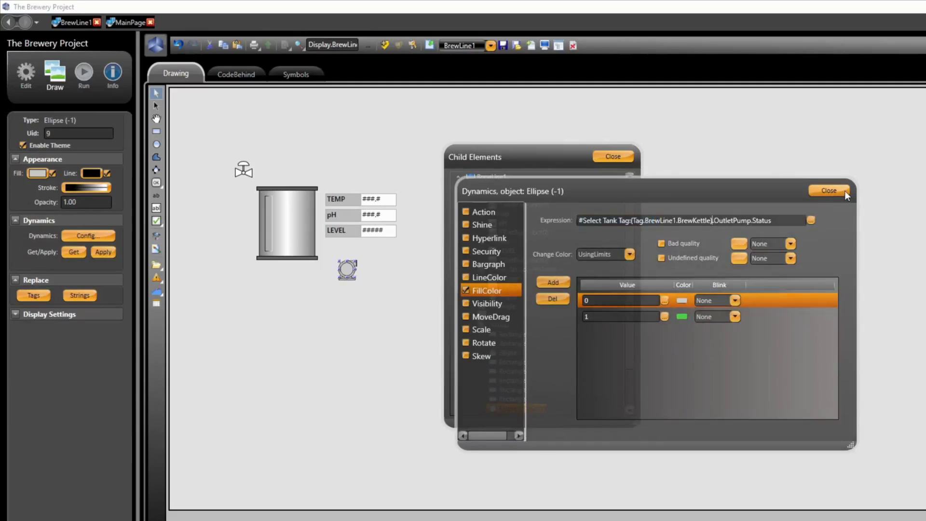
left_click(829, 191)
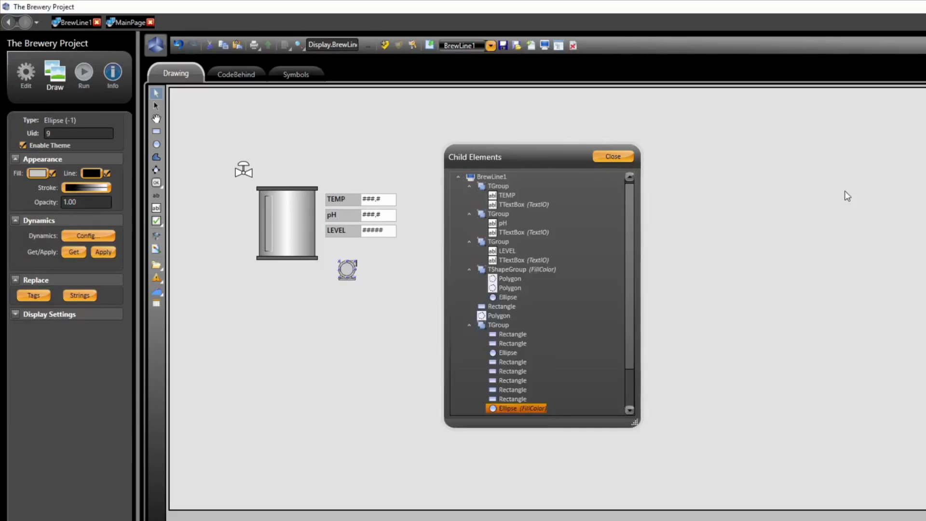
left_click(621, 160)
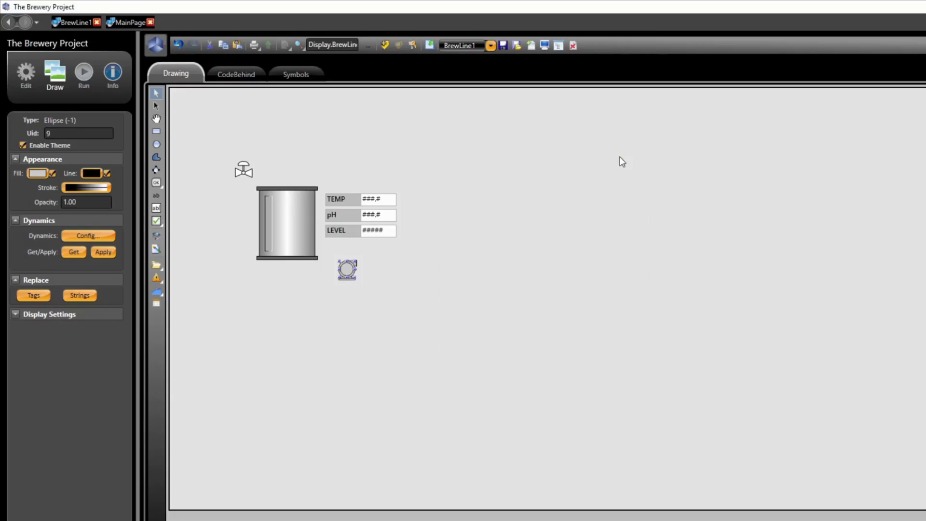
Step: Make a new symbol named Tank from the valve, kettle, value text boxes and pump together
mouse_move(210, 135)
left_mouse_down()
mouse_move(242, 243)
mouse_move(376, 310)
mouse_move(418, 310)
left_mouse_up()
right_click(297, 236)
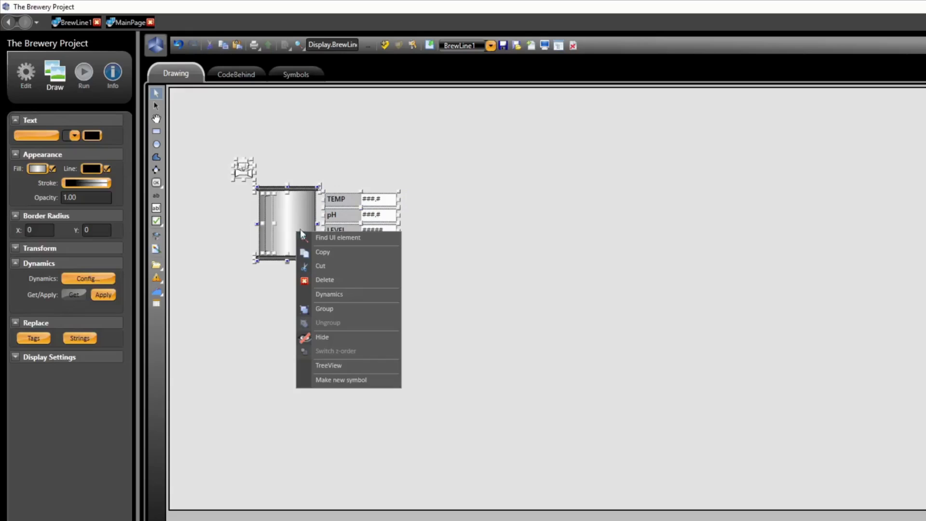
left_click(347, 380)
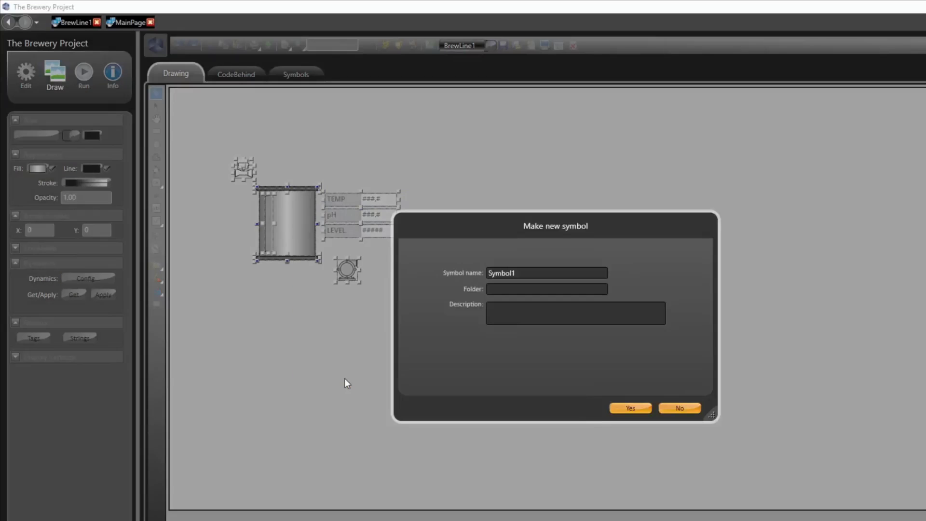
left_click_drag(526, 273, 487, 273)
type("Tank")
left_click(631, 408)
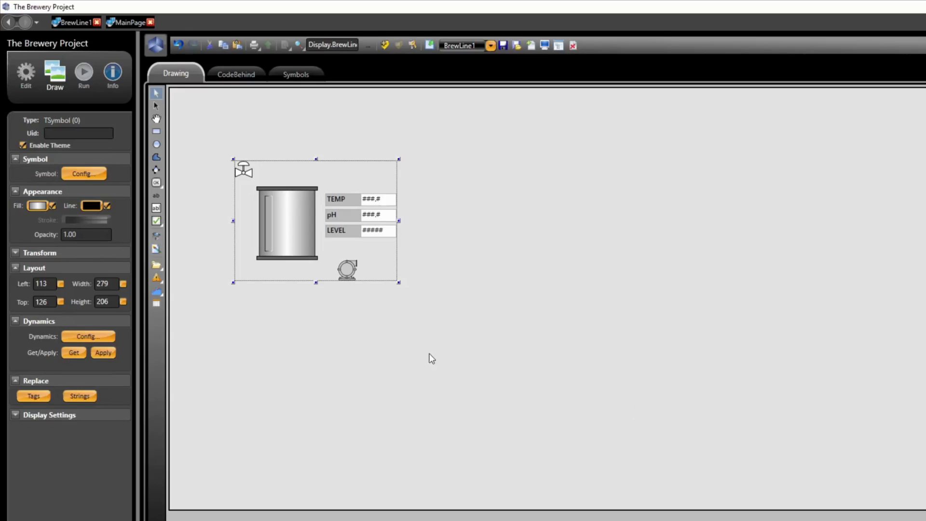
Step: Check the Tank symbol's Select Tank Tag parameter without changing it, and delete the symbol from the drawing
double_click(292, 239)
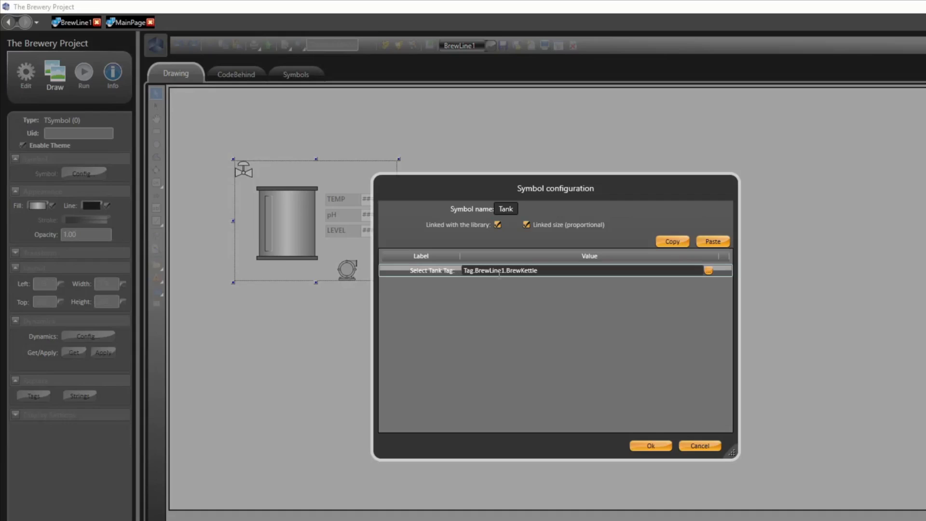
left_click(699, 446)
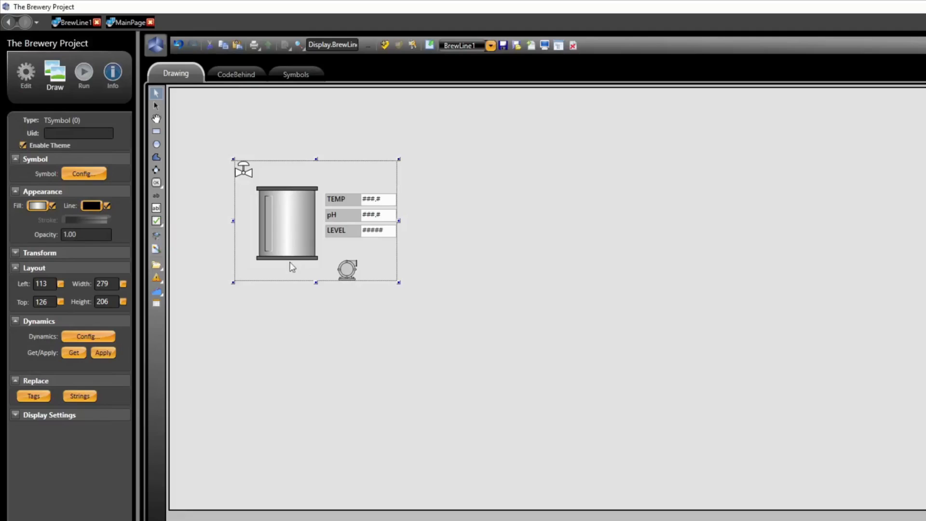
key("Delete")
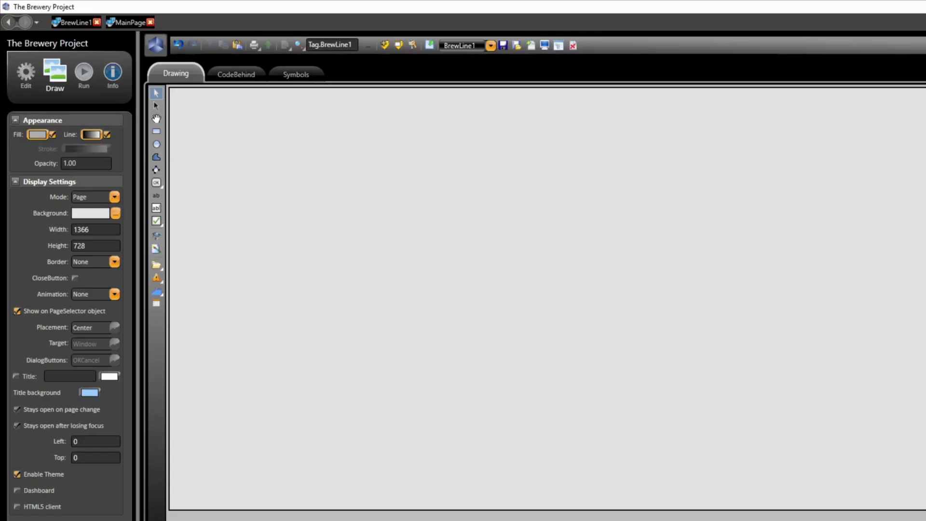
Step: Place Tank symbols on the empty BrewLine1 drawing for the tanks under the Tag.BrewLine1 object
right_click(264, 249)
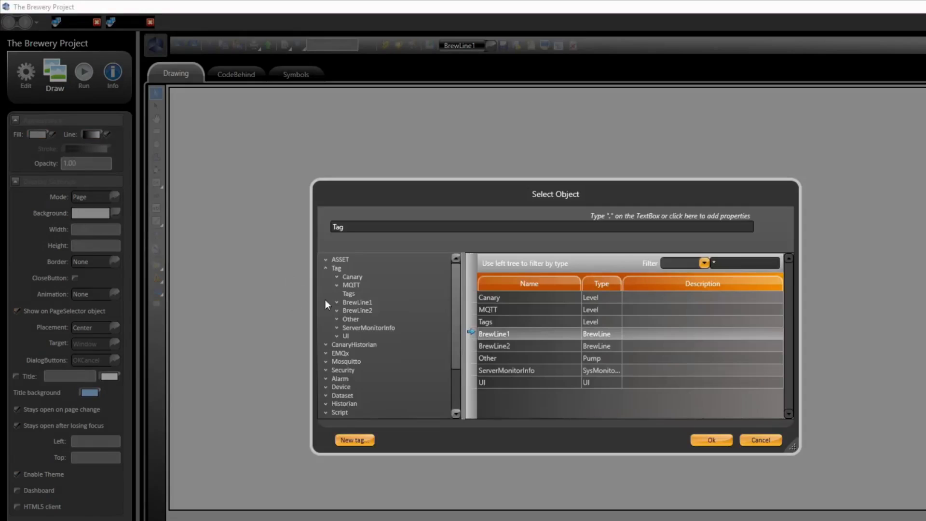
left_click(357, 302)
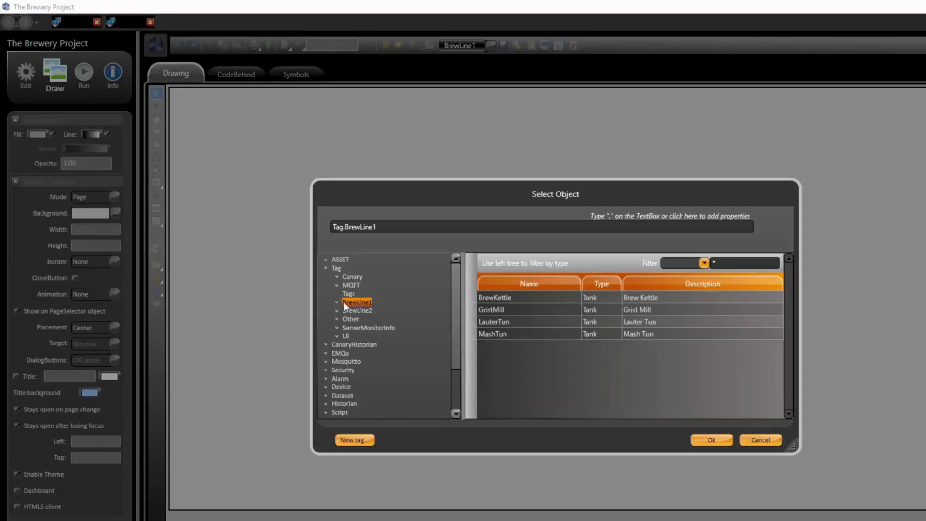
left_click(337, 302)
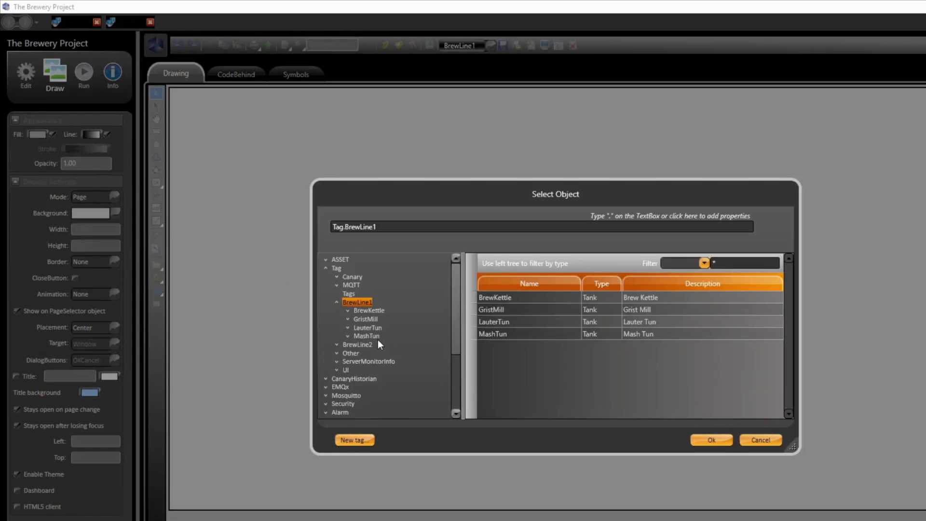
left_click(337, 303)
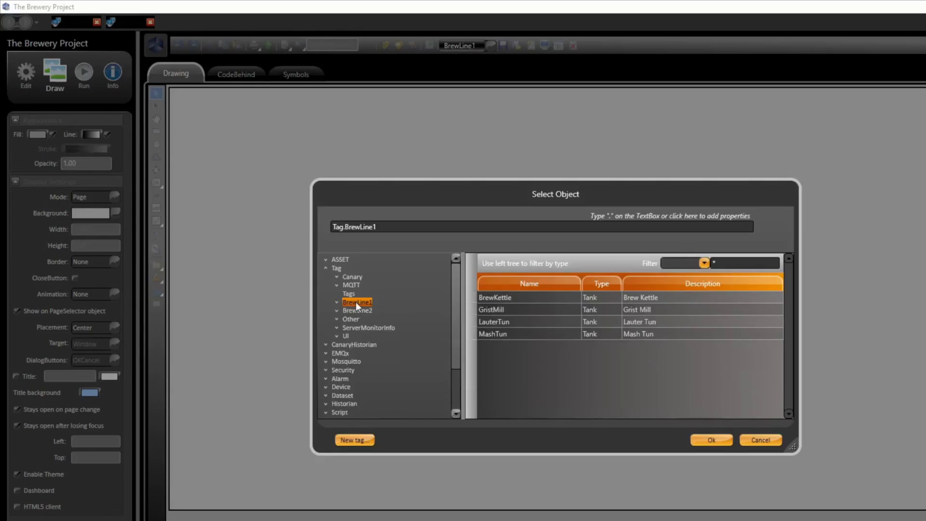
left_click(720, 438)
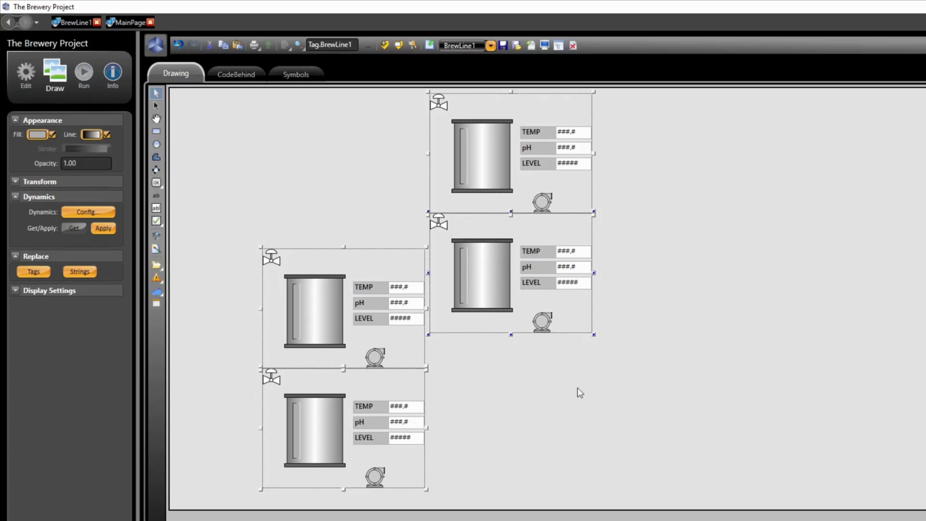
left_click(578, 387)
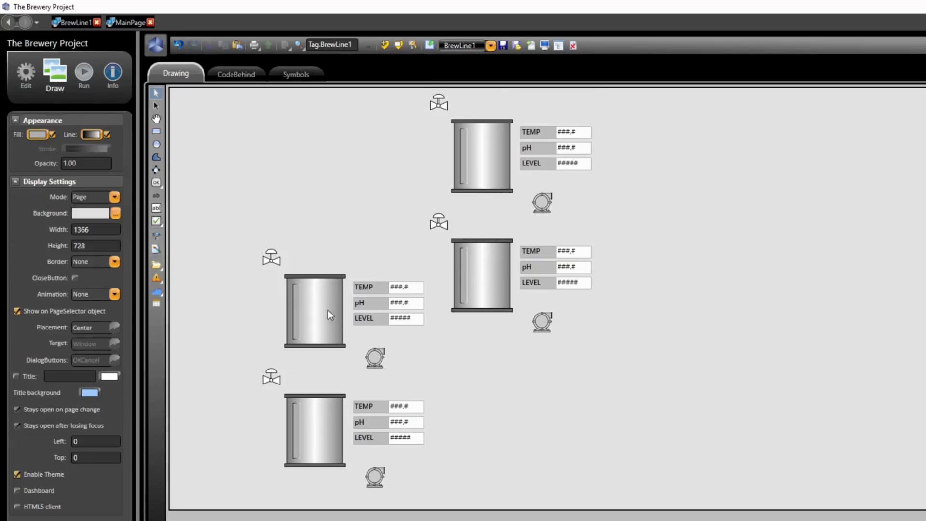
Step: Check the tank tags of the GristMill and BrewKettle symbols and move the two symbols side by side into a row
double_click(328, 311)
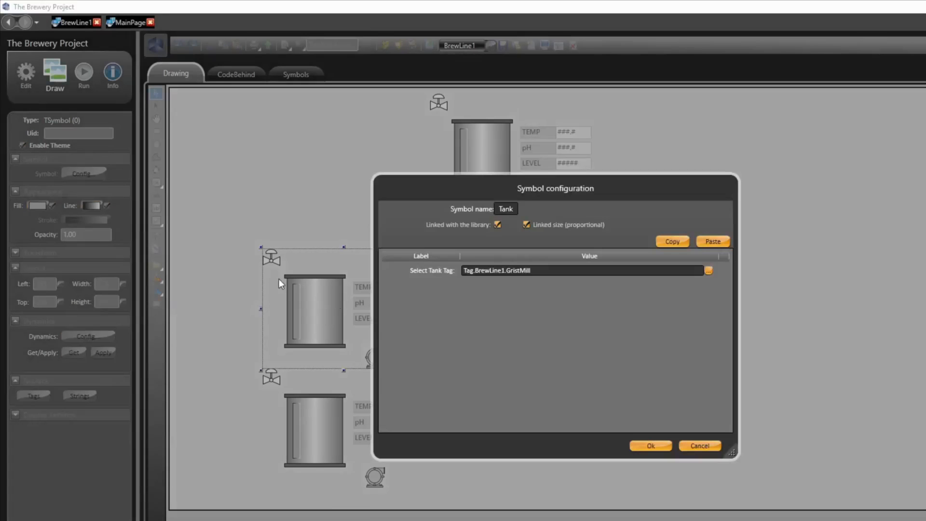
left_click(700, 446)
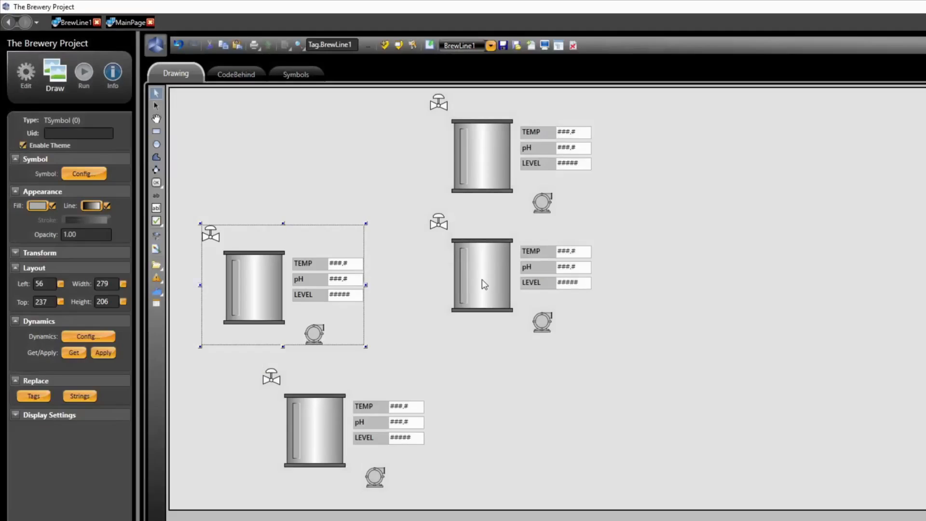
double_click(482, 279)
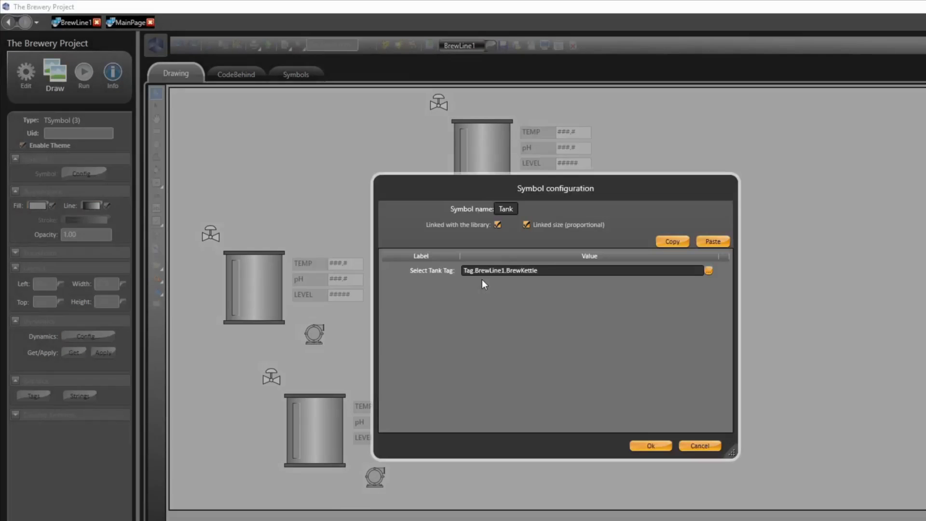
left_click(700, 446)
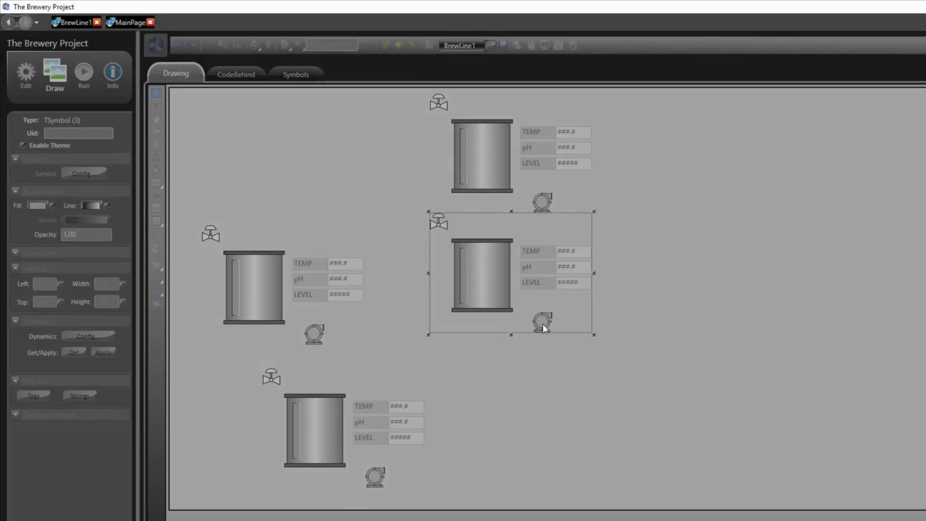
left_click_drag(487, 288, 447, 300)
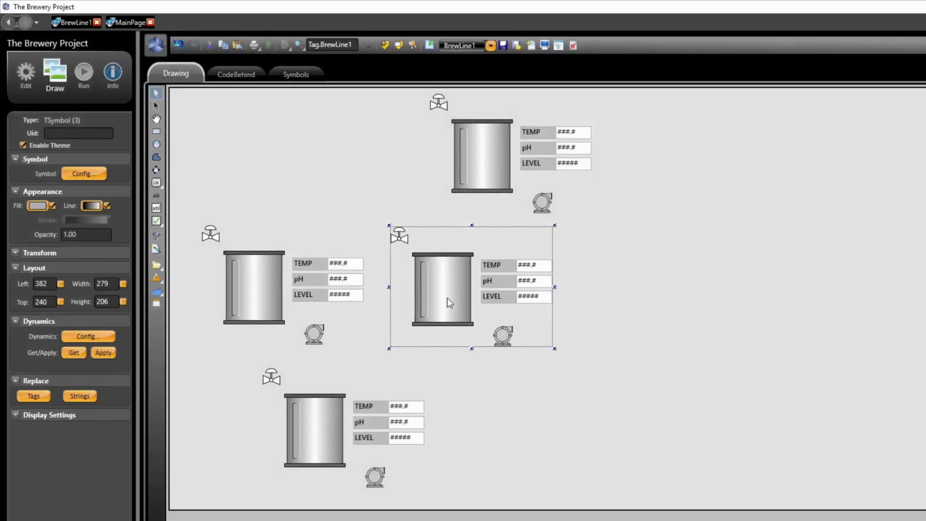
Step: Check the tank tags of the MashTun and LauterTun symbols and move both to the end of the row
double_click(325, 421)
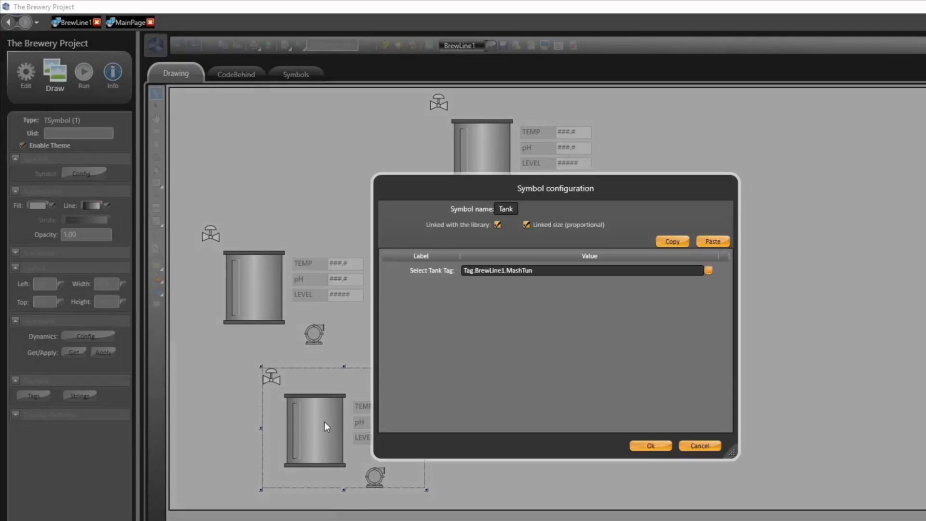
left_click(700, 446)
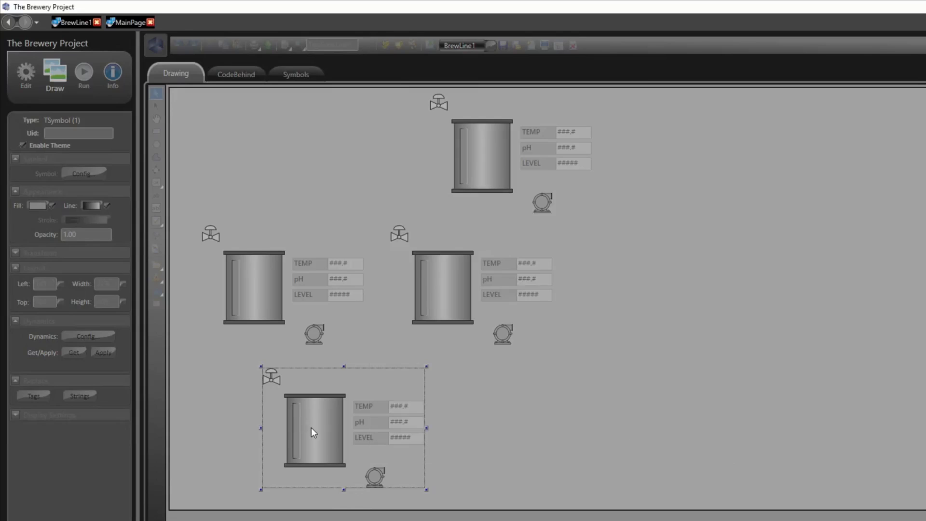
left_click_drag(311, 427, 624, 292)
double_click(489, 174)
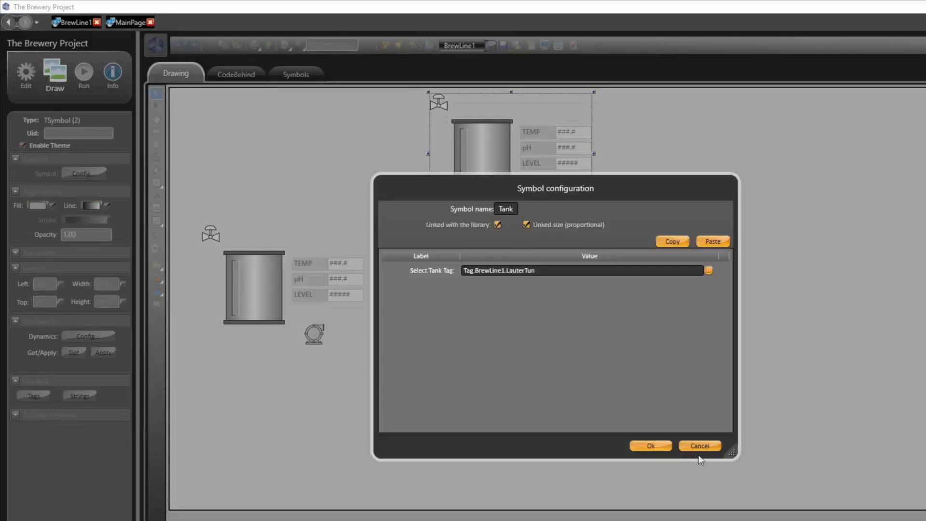
left_click(706, 446)
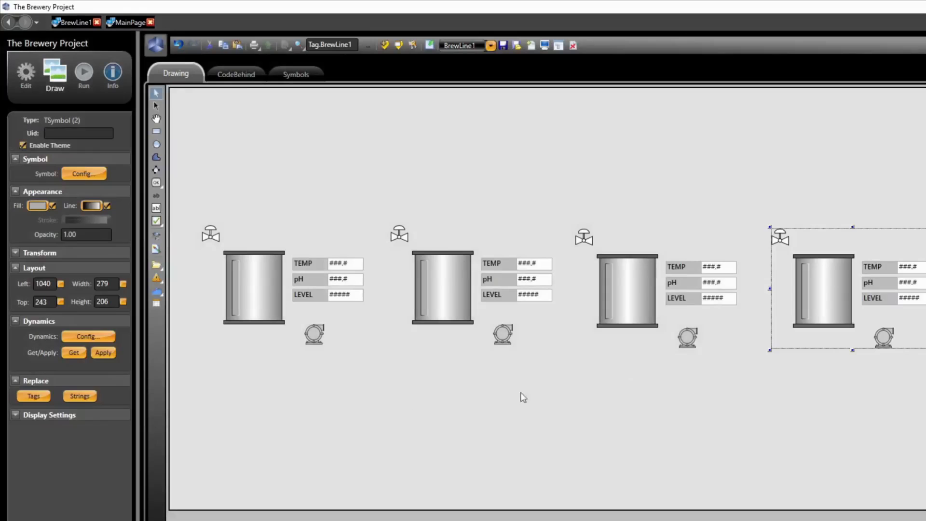
Step: Align the four tank symbols along their bottom edges and distribute them evenly in the horizontal direction
left_click_drag(190, 191, 862, 404)
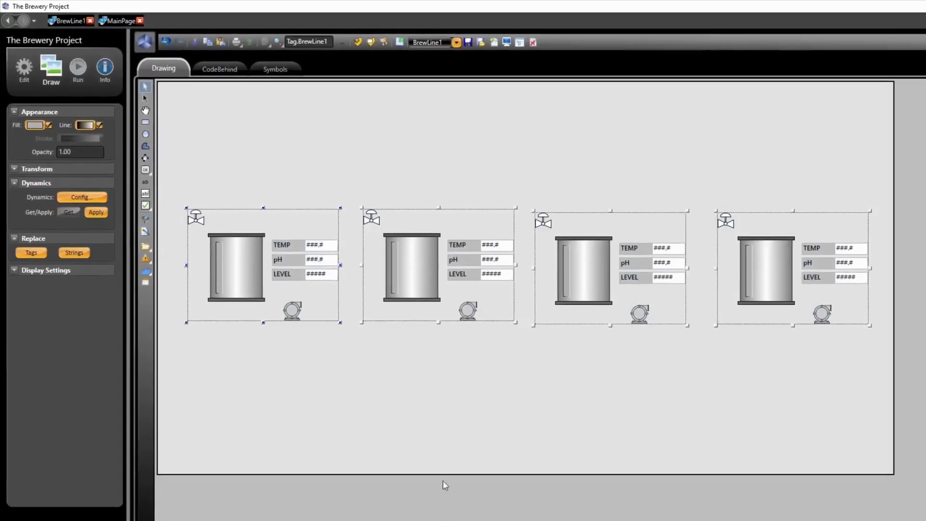
left_click(316, 481)
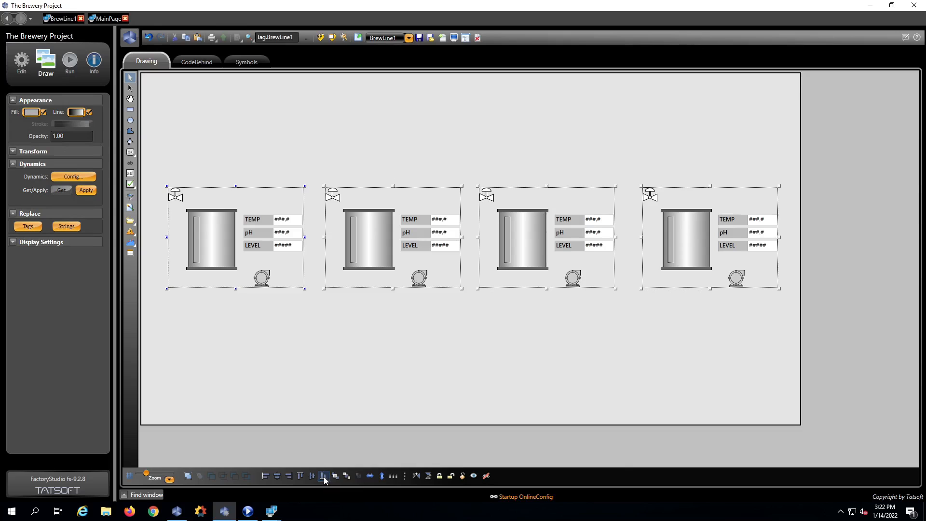
left_click(393, 479)
left_click(334, 342)
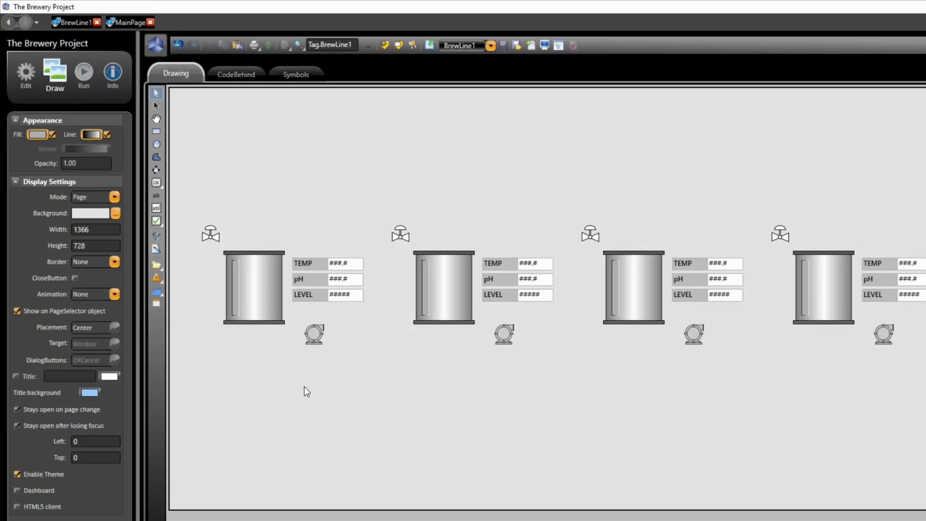
Step: Open the first Tank symbol for editing in place and draw a text block about 62 by 38 on its kettle
left_click(268, 304)
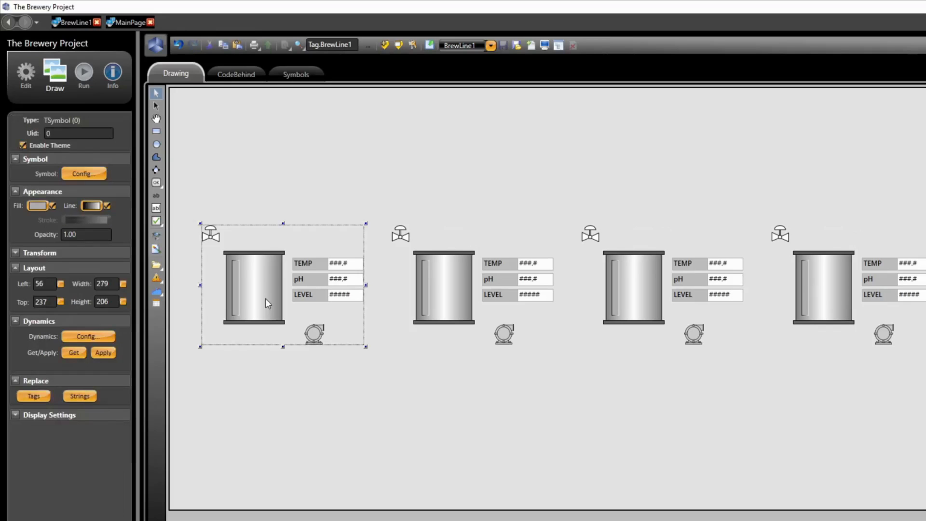
right_click(268, 304)
left_click(319, 469)
left_click(157, 196)
left_click_drag(243, 279, 282, 303)
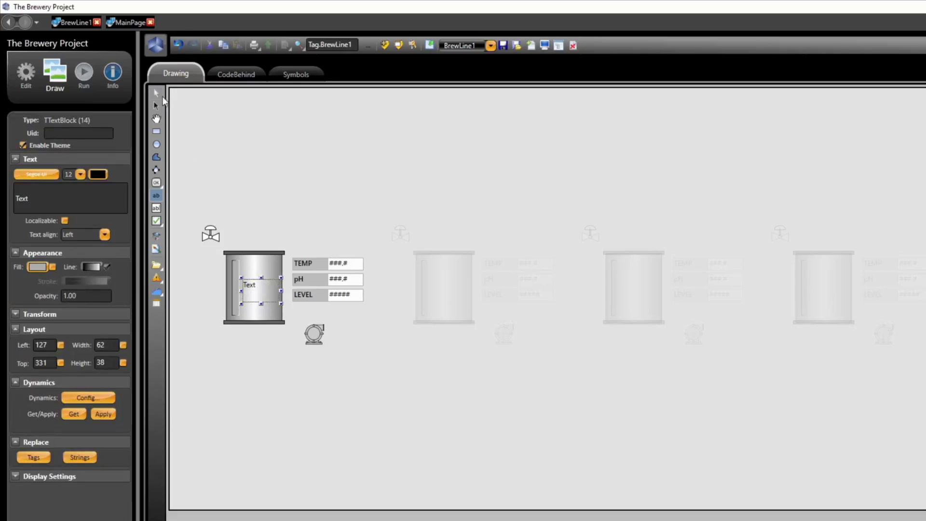
left_click(156, 93)
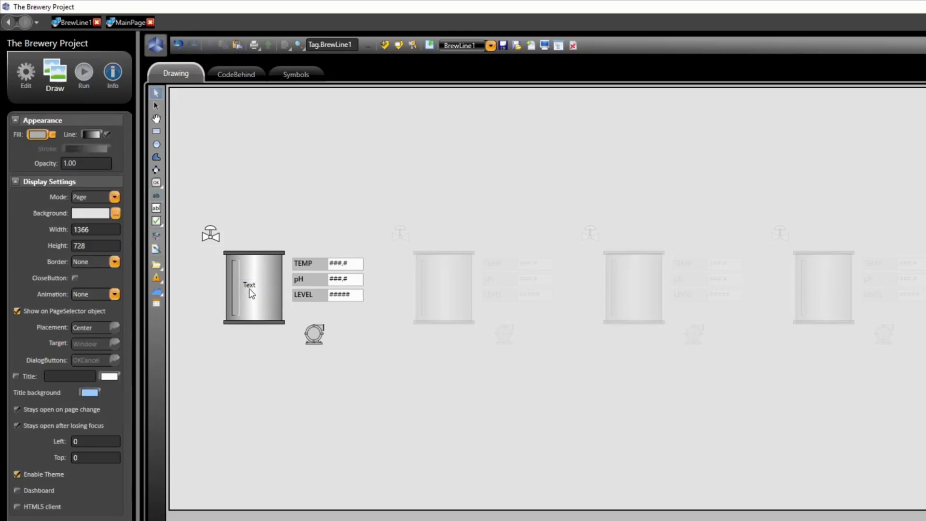
Step: Give the kettle's text block a TextOutput dynamic with the expression #Select Tank Tag:(Tag.BrewLine1.BrewKettle).Description
double_click(250, 294)
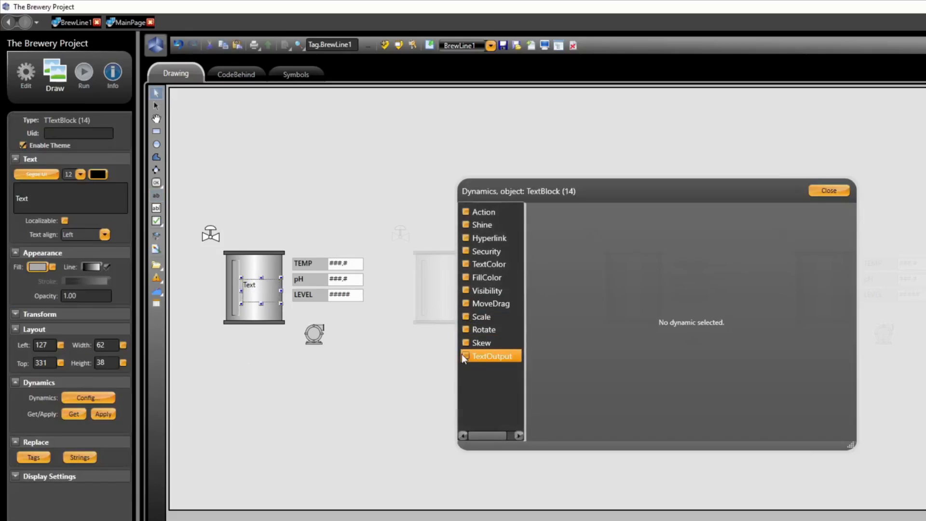
left_click(466, 356)
left_click_drag(572, 276, 522, 268)
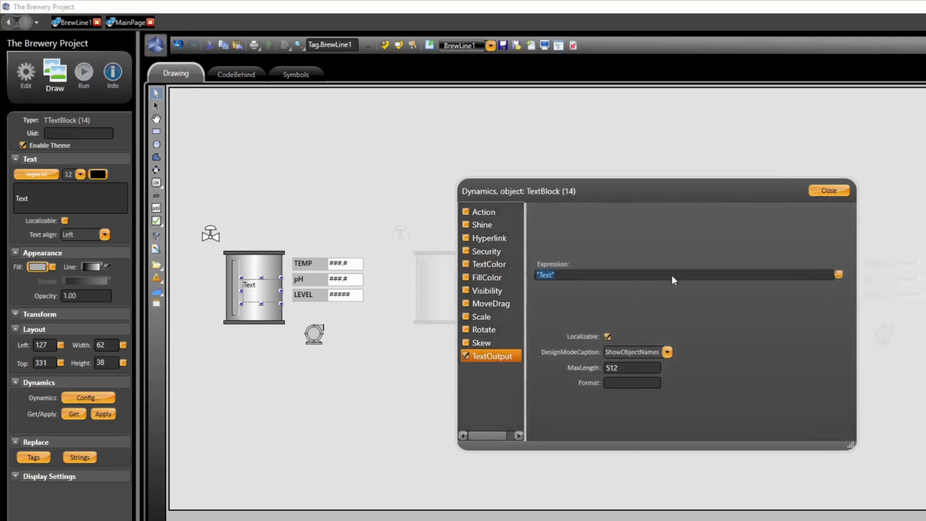
type("#Select Tank Tag:{Tag.")
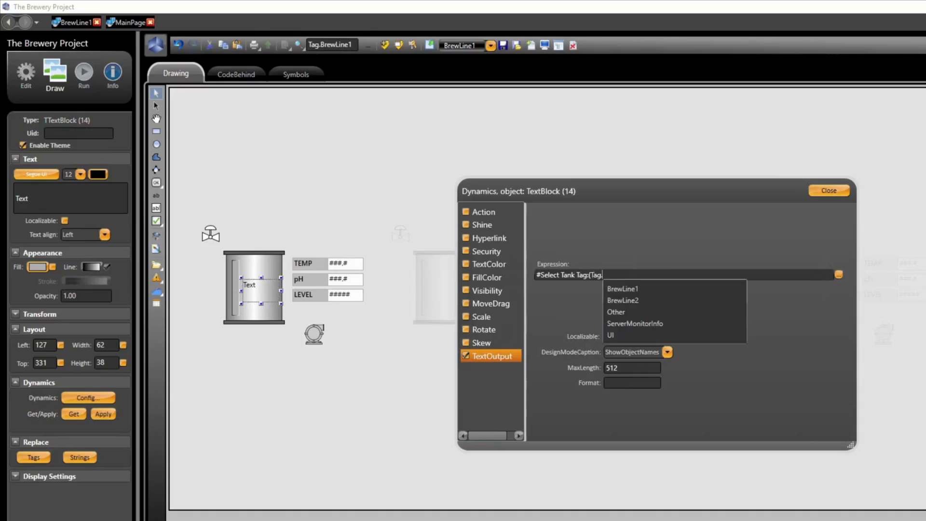
key("Down")
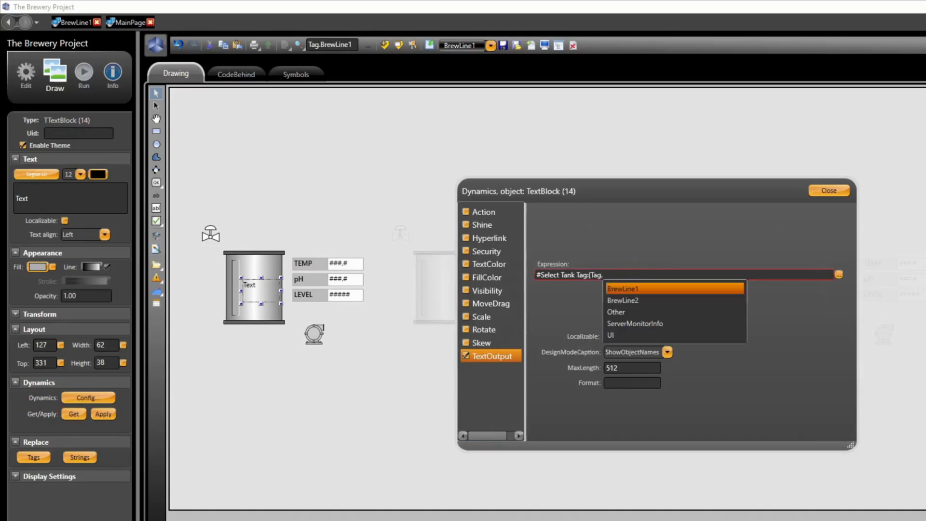
key("Return")
type(".")
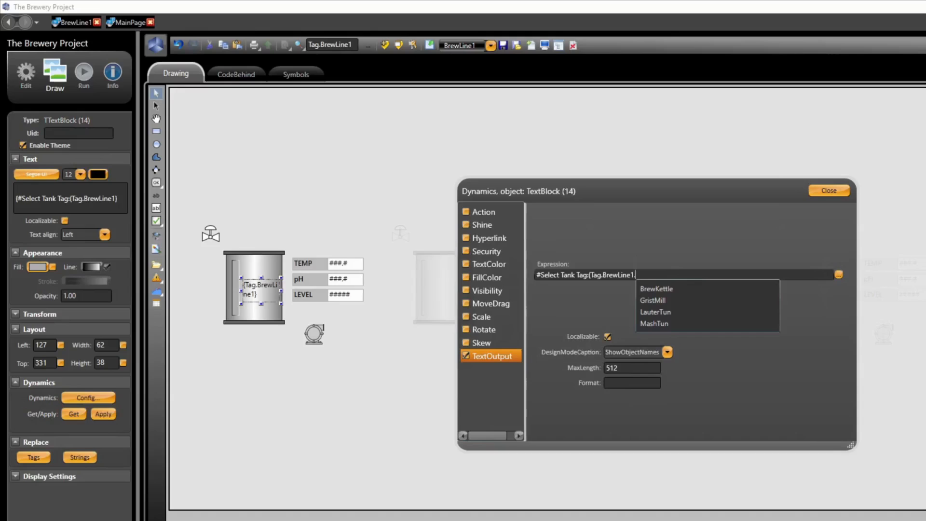
key("Down")
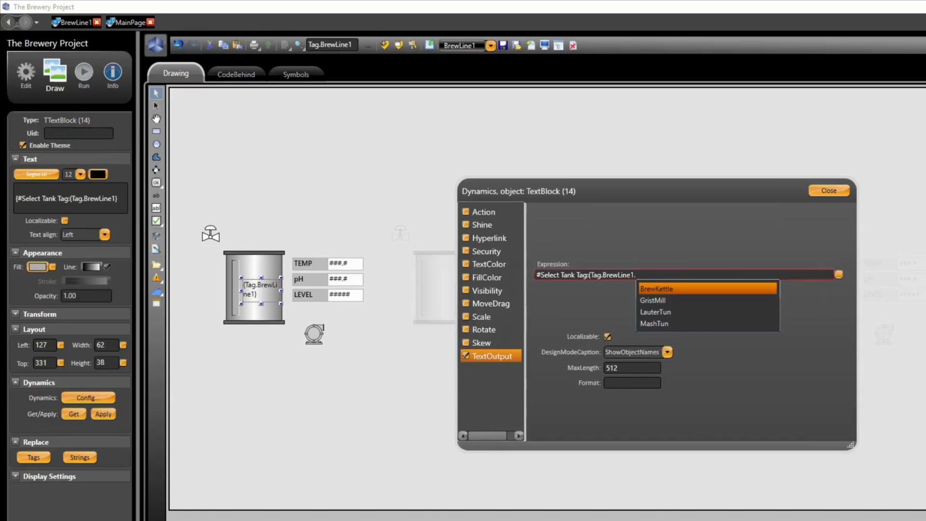
key("Return")
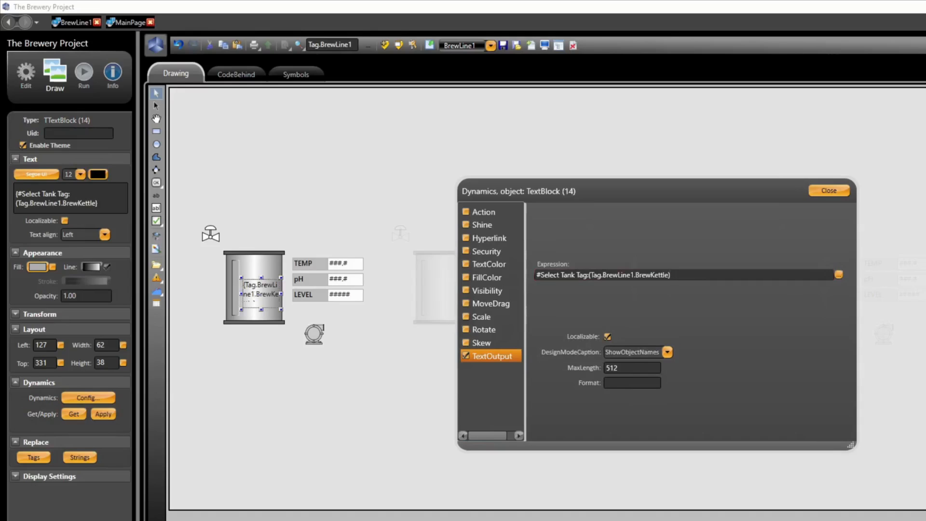
type(".Description")
left_click(831, 195)
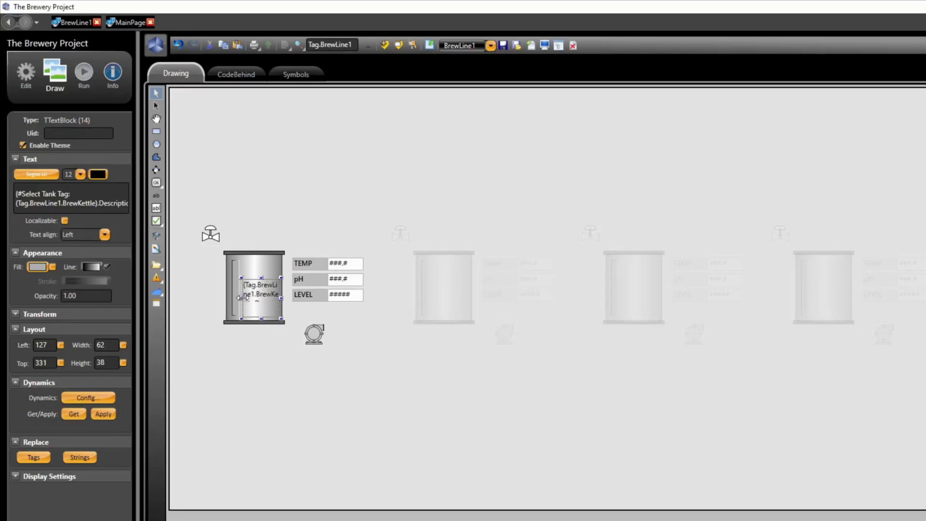
Step: Widen the text block to about 66 and save the edited Tank symbol to the Symbol Library
left_click_drag(242, 299, 239, 299)
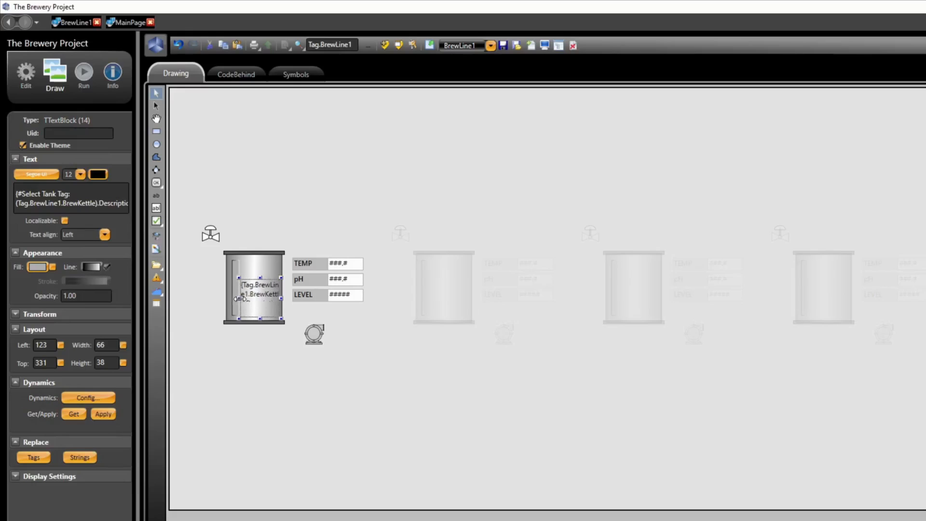
left_click(283, 362)
right_click(281, 382)
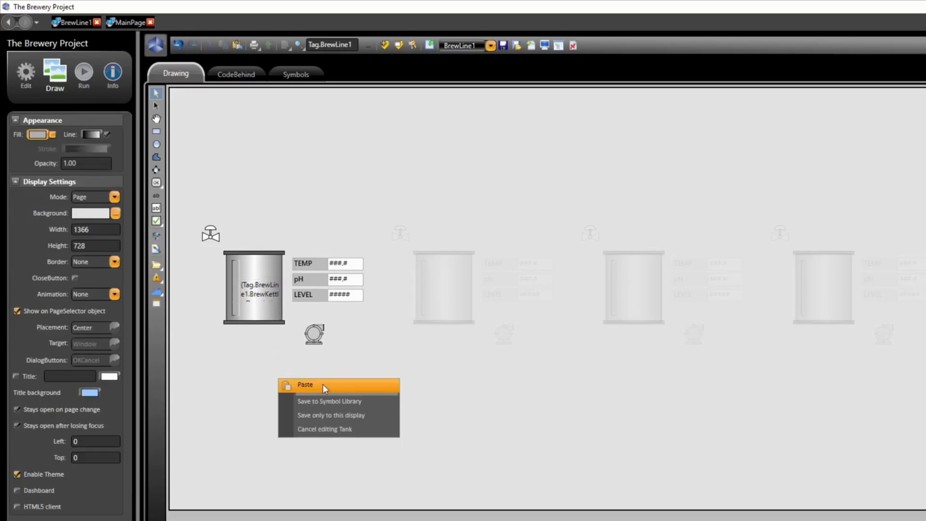
left_click(326, 397)
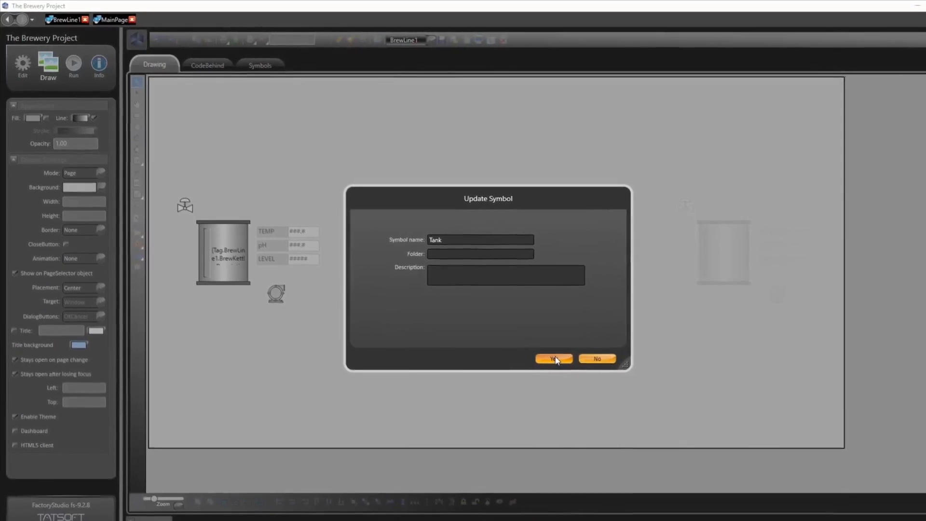
left_click(562, 365)
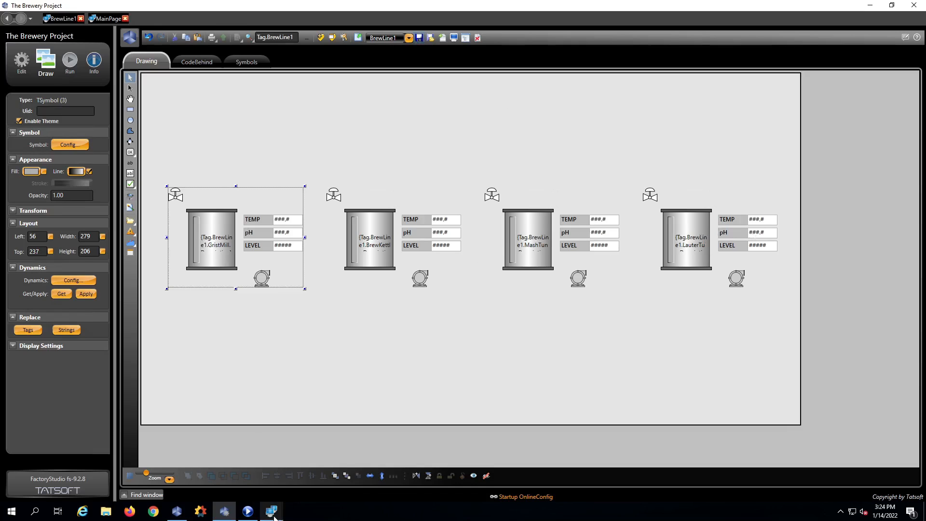
Step: Switch to the running Startup Window to check the tank labels, and return to the BrewLine1 drawing
mouse_move(271, 515)
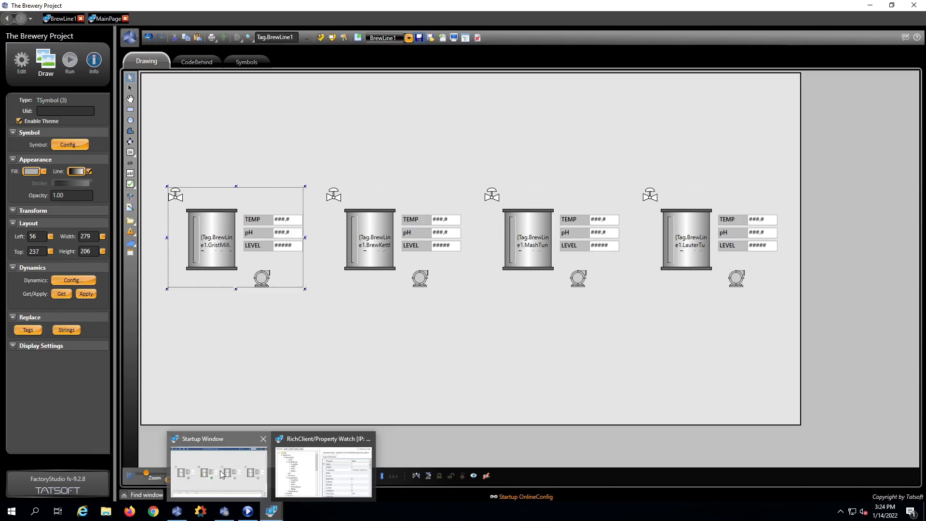
left_click(222, 476)
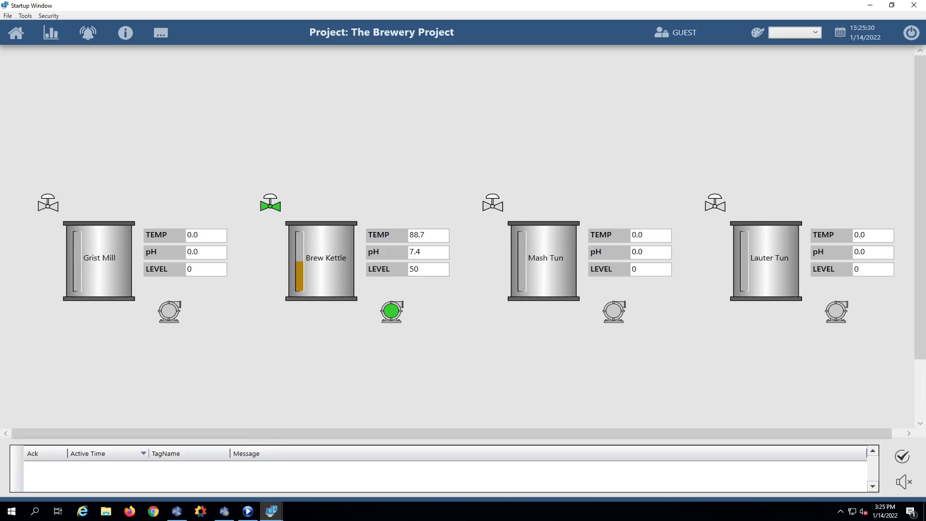
left_click(225, 511)
left_click(288, 375)
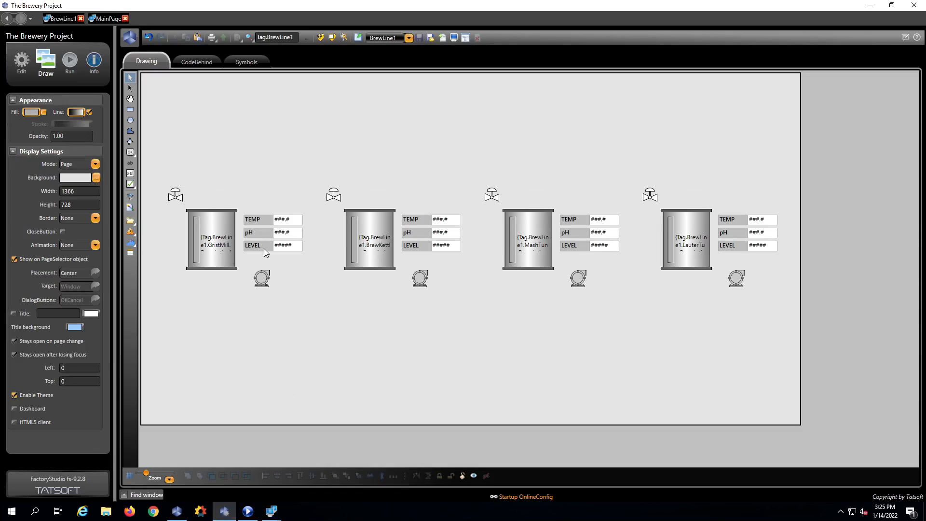
Step: Unmake the GristMill tank symbol so its parts become individual objects
left_click(216, 240)
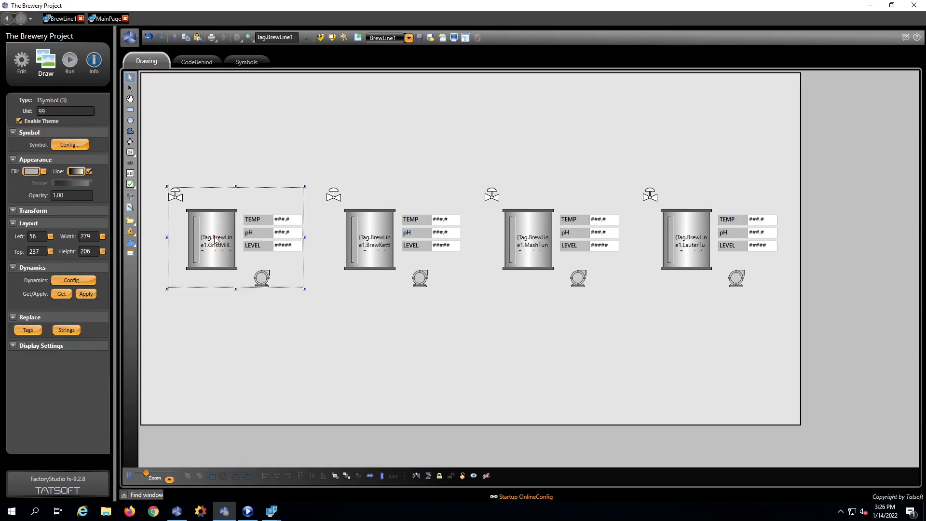
right_click(215, 240)
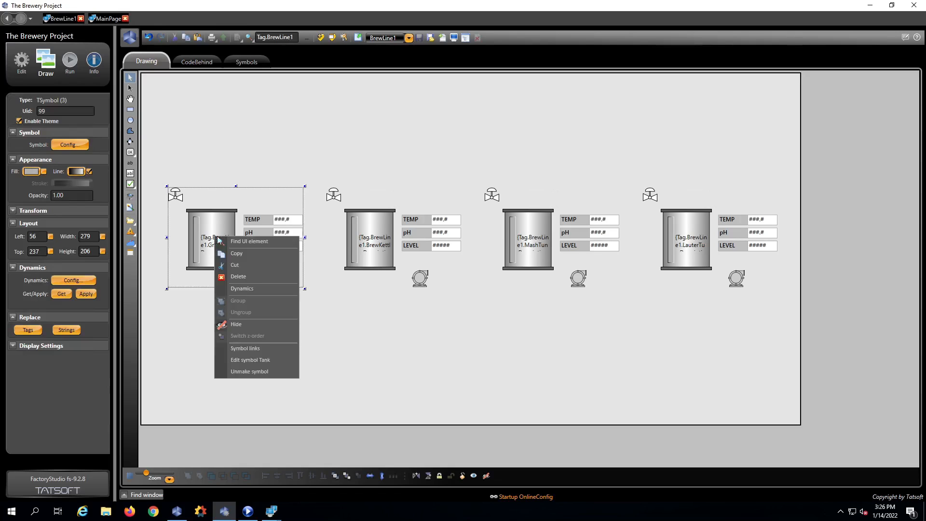
left_click(261, 371)
left_click(266, 353)
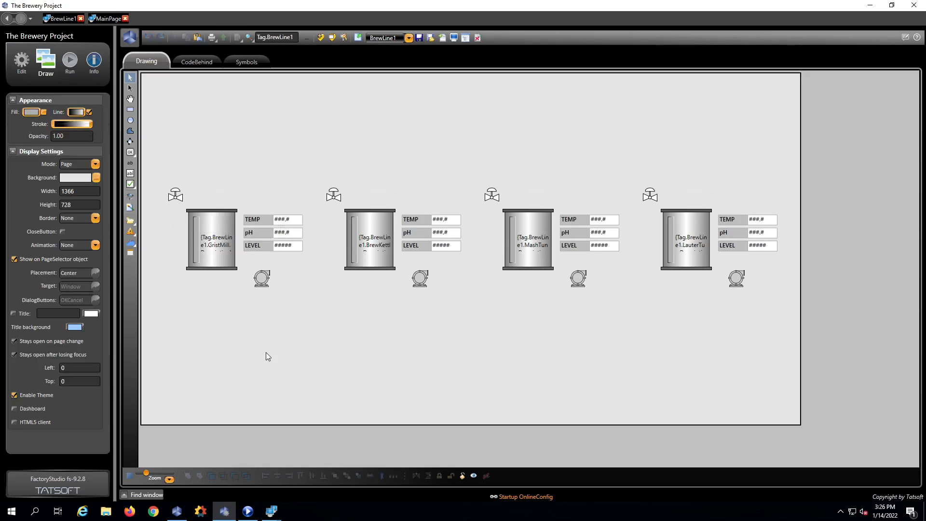
Step: Delete the TEMP and pH readouts beside the GristMill tank and save the drawing
left_click(263, 222)
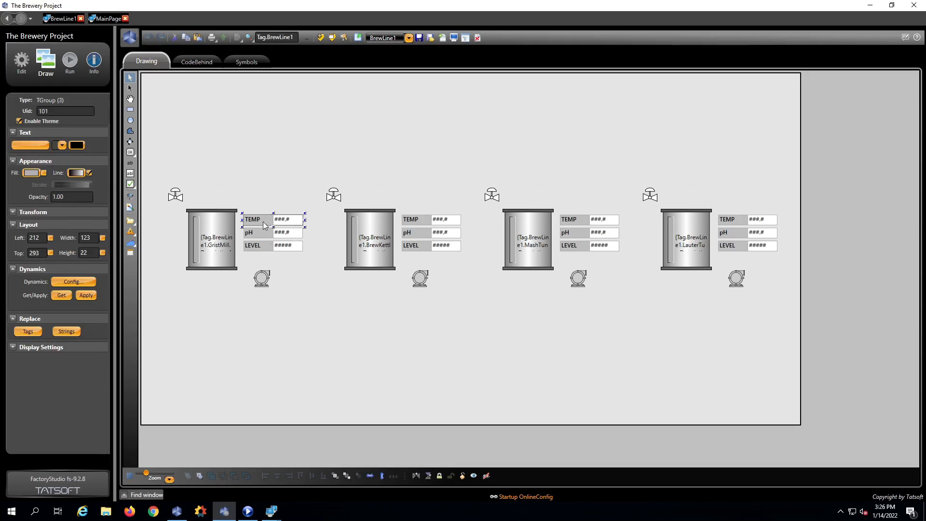
key("Delete")
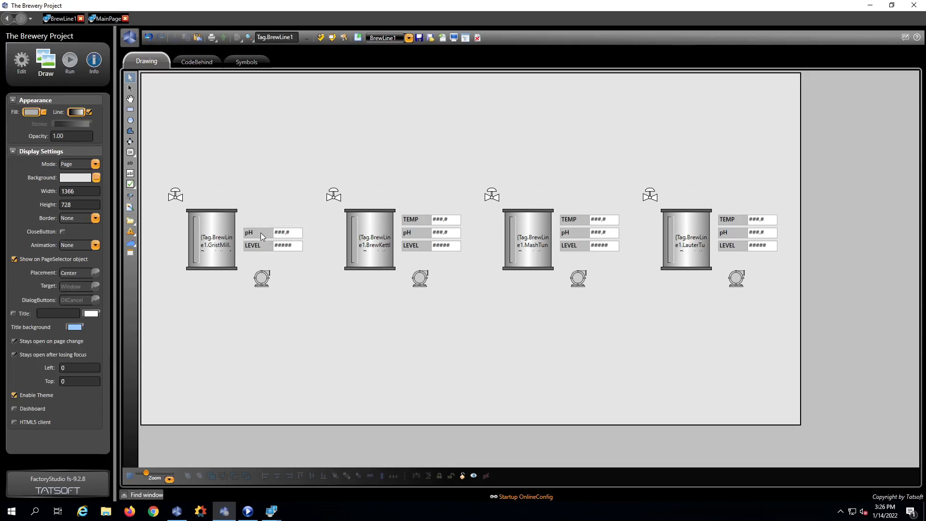
left_click(260, 232)
key("Delete")
key("ctrl+s")
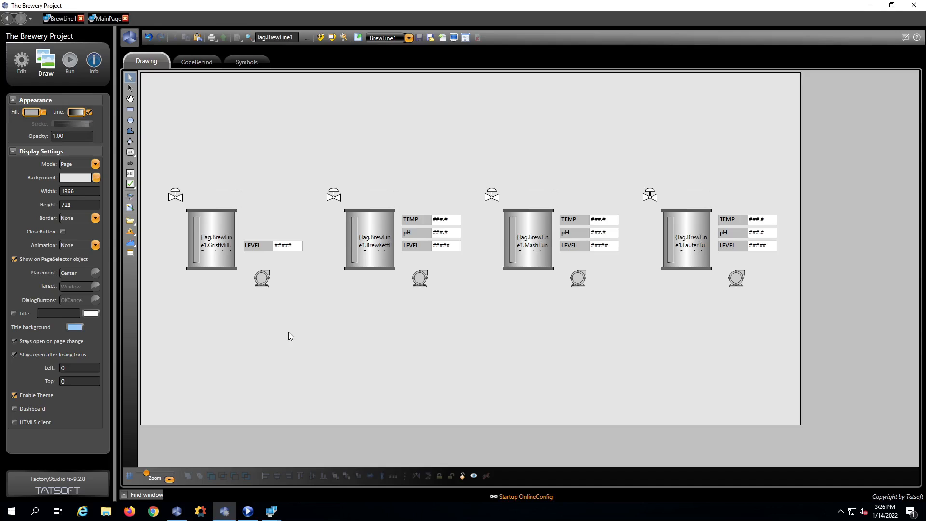
Step: Switch to the running Startup Window and place the Property Watch window above the tank readouts
left_click(272, 512)
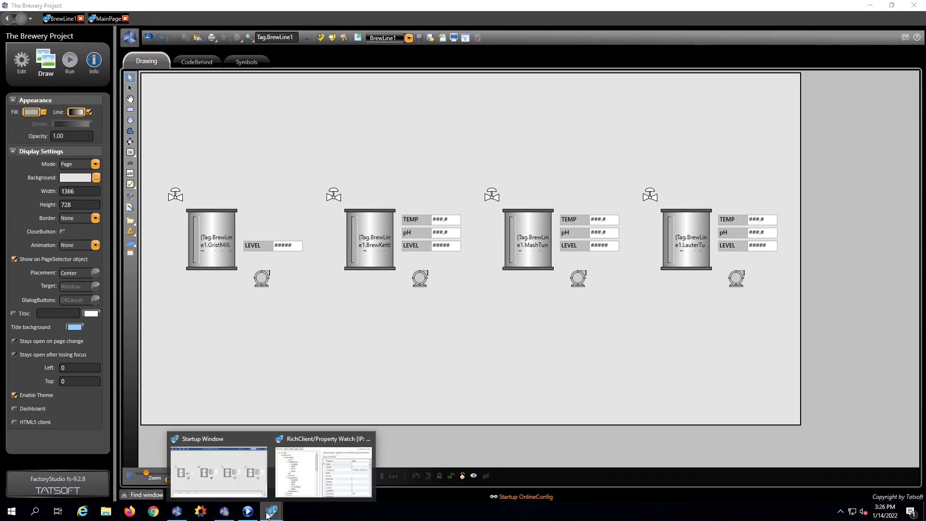
left_click(241, 471)
mouse_move(271, 511)
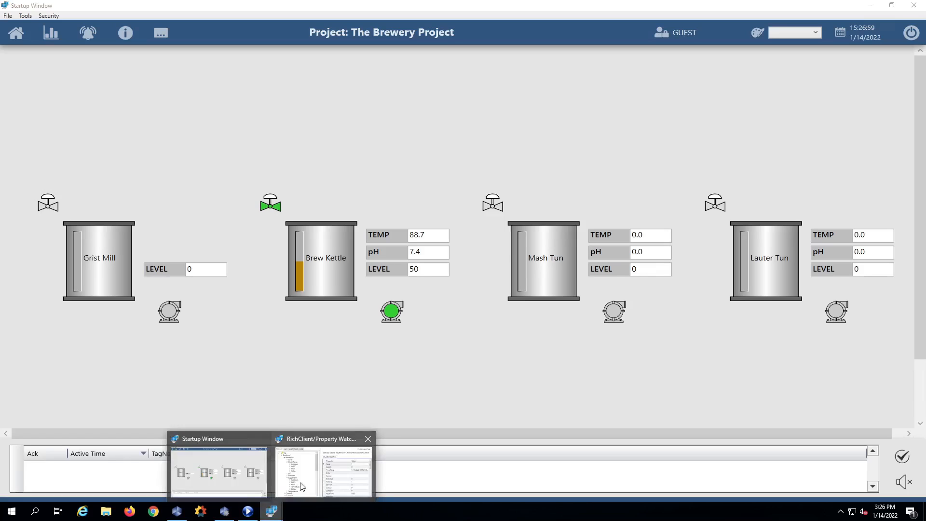
left_click(333, 471)
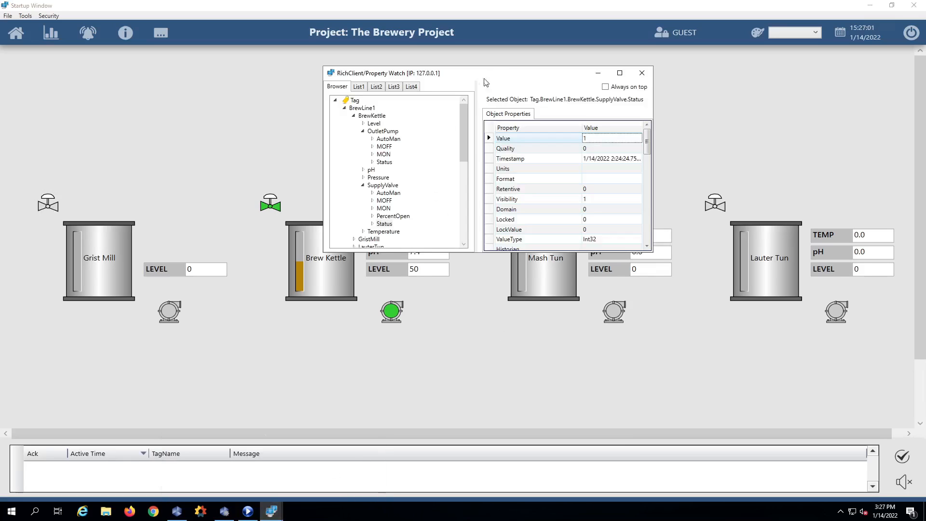
left_click_drag(470, 71, 480, 30)
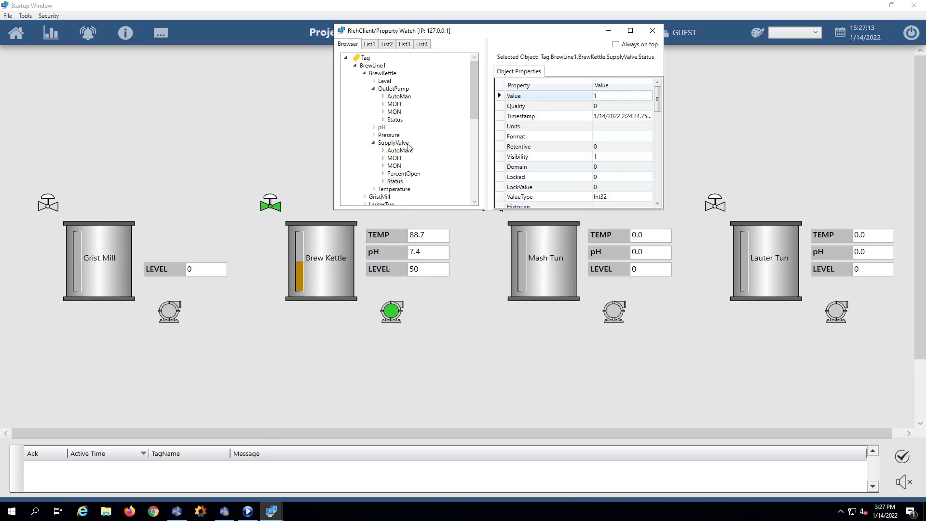
Step: Set the value of the BrewLine1 GristMill Level tag to 75 in Property Watch
left_click(365, 72)
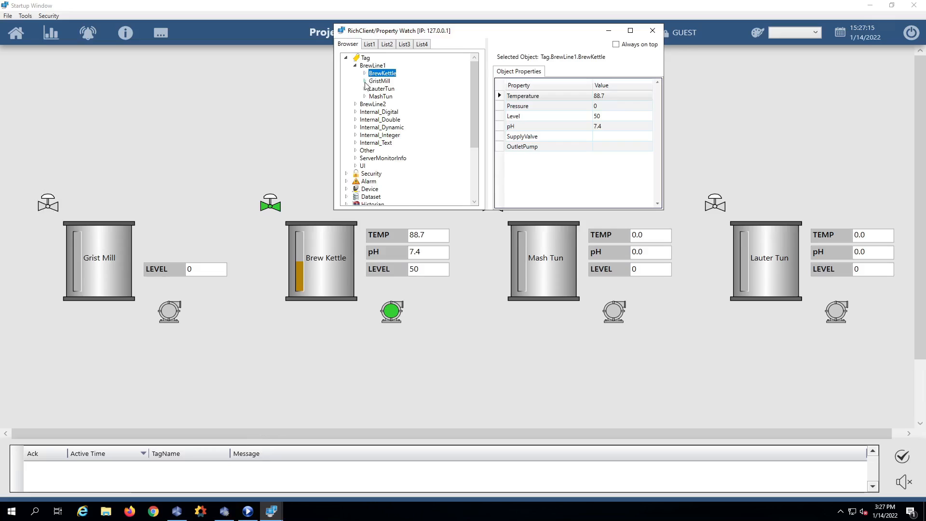
left_click(365, 81)
left_click(385, 89)
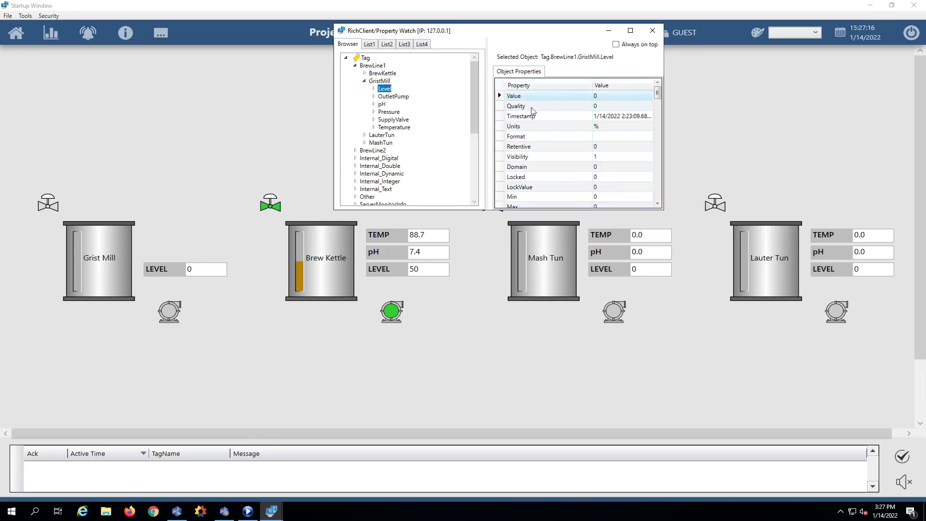
left_click(611, 95)
type("75")
key("Return")
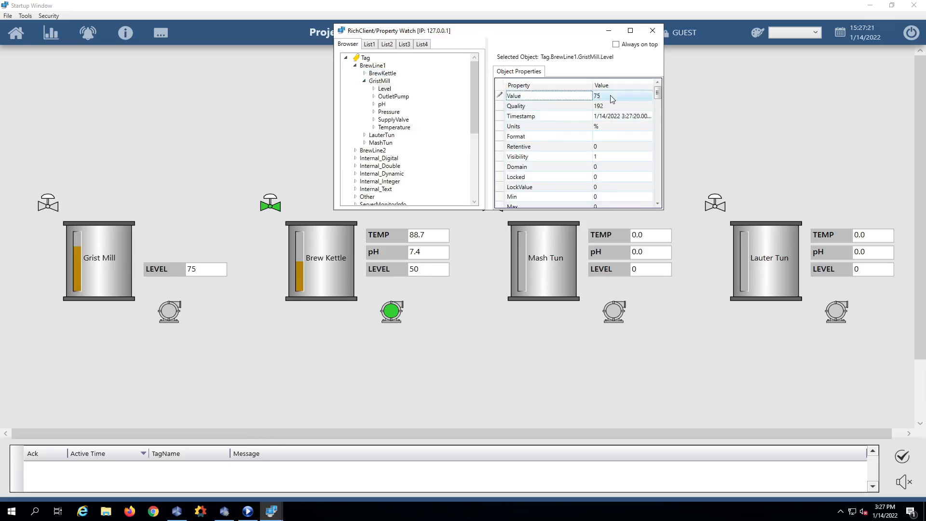
Step: Set the value of the BrewLine1 MashTun Temperature tag to 101
left_click(365, 80)
left_click(364, 96)
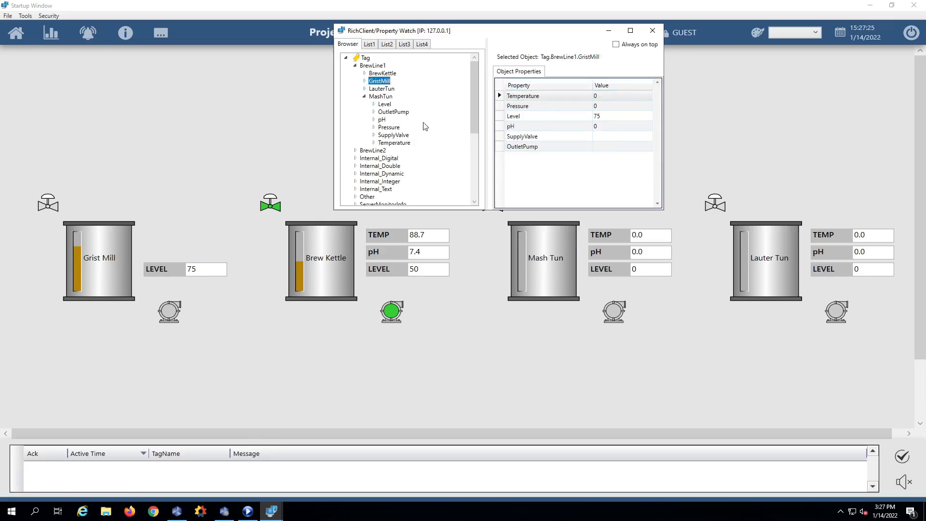
left_click(394, 143)
left_click(584, 97)
left_click(599, 95)
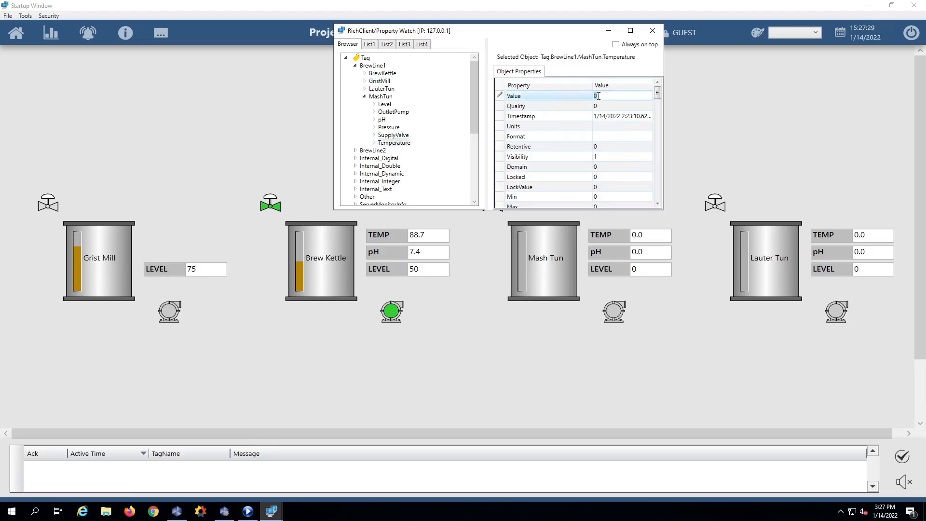
key("Return")
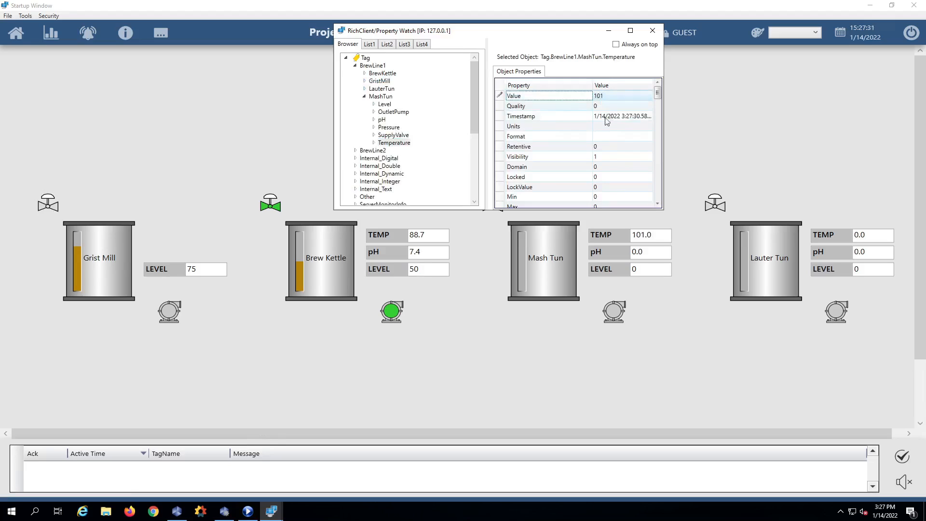
Step: Set the value of the MashTun pH tag to 7.2
left_click(382, 120)
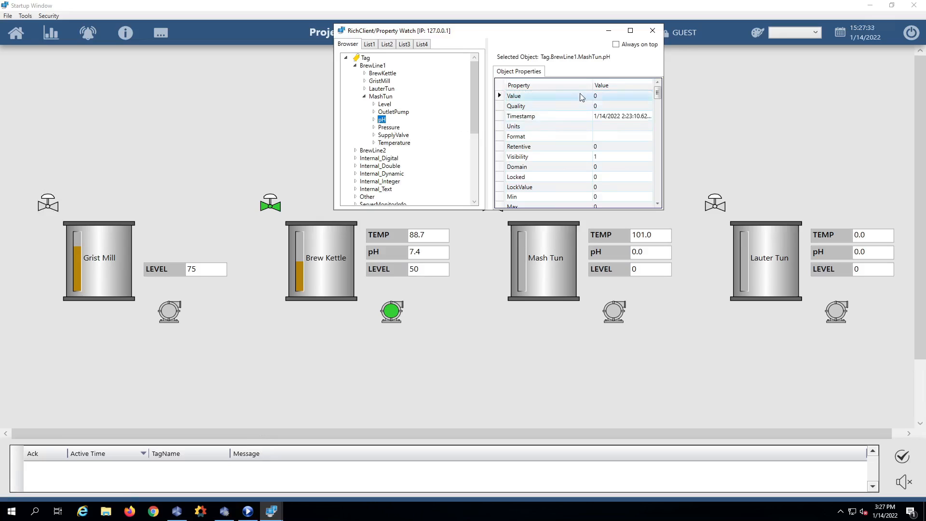
left_click(600, 97)
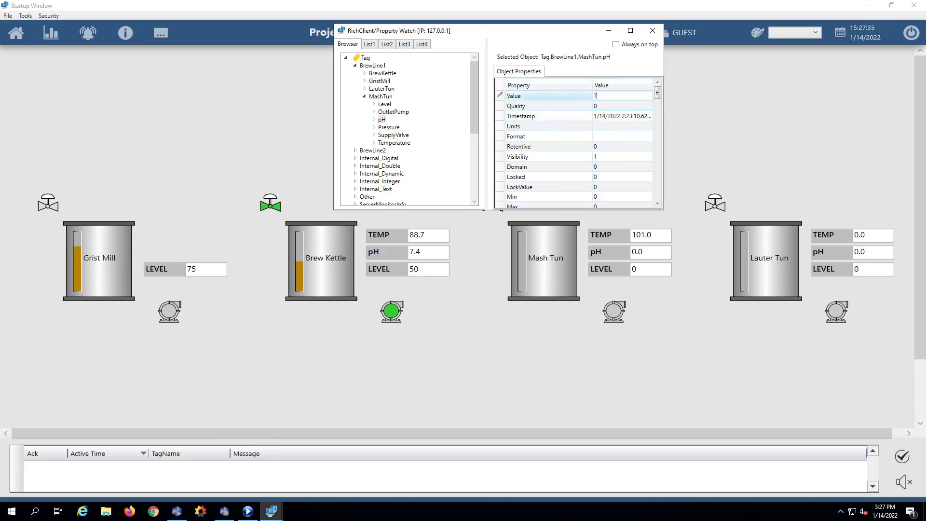
key("Return")
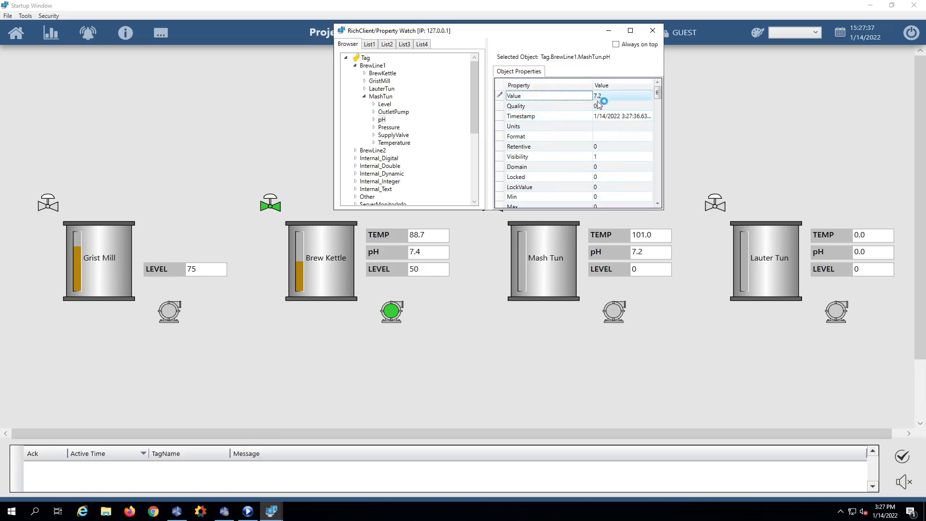
Step: Set the value of the BrewLine1 MashTun Level tag to 40
left_click(385, 104)
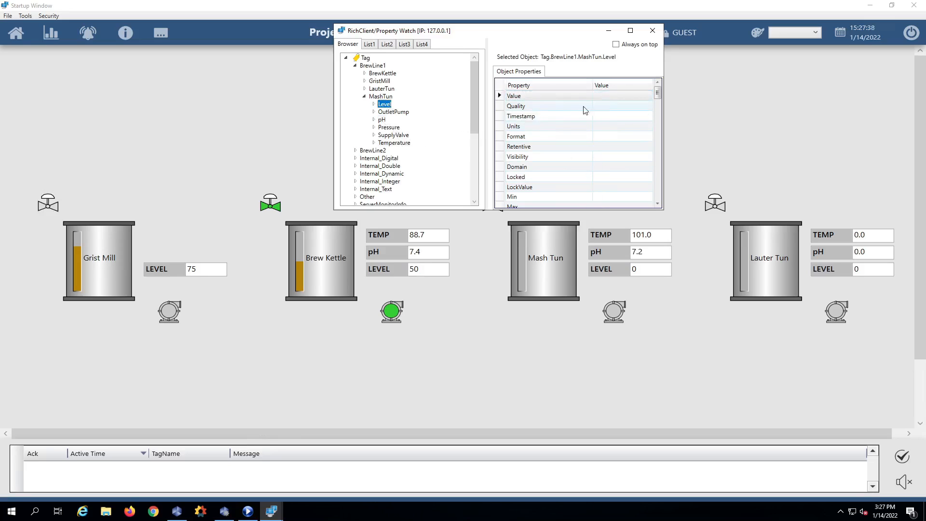
left_click(609, 97)
type("40")
key("Return")
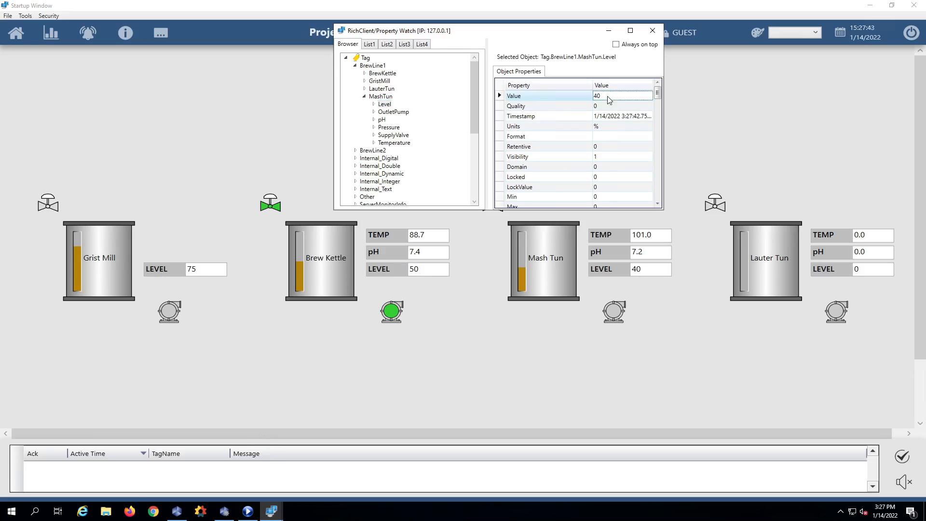
Step: Collapse the MashTun tags and set the value of the BrewLine1 LauterTun Level tag to 65
left_click(364, 96)
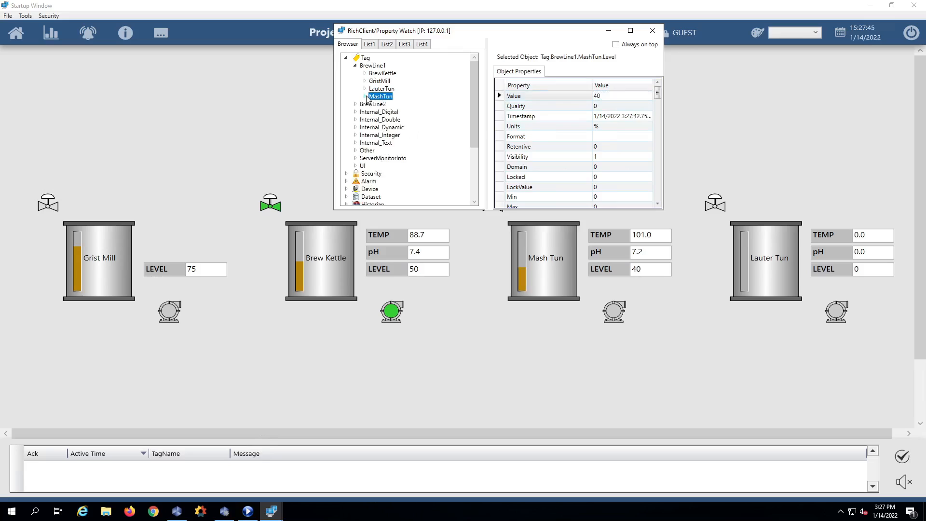
left_click(364, 89)
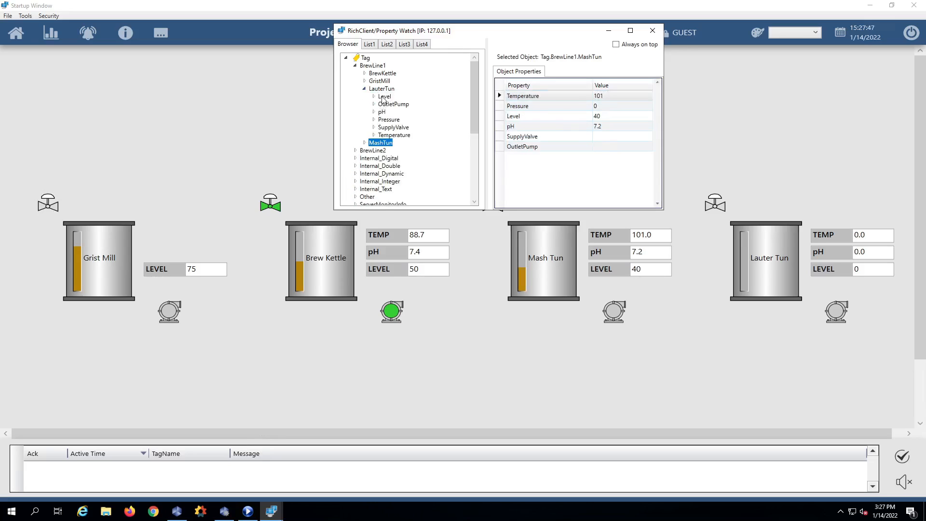
left_click(384, 96)
left_click(605, 97)
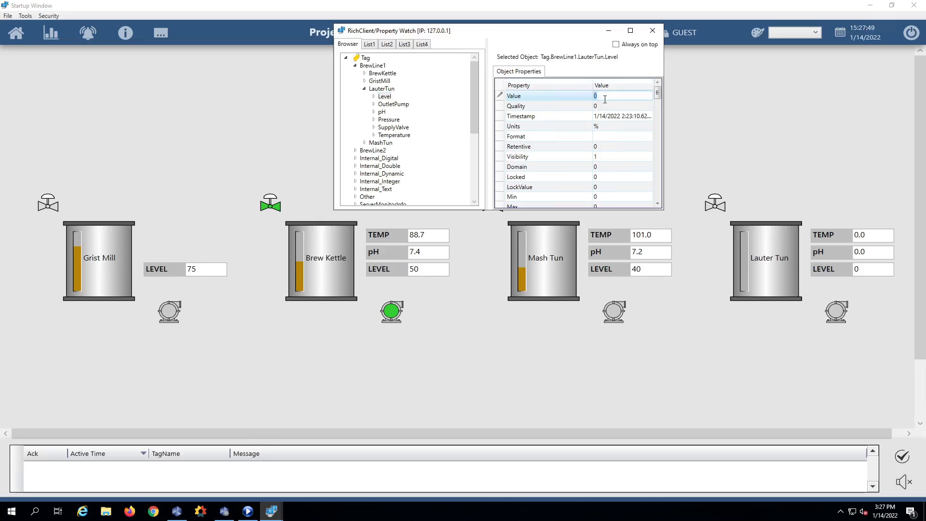
type("65")
key("Return")
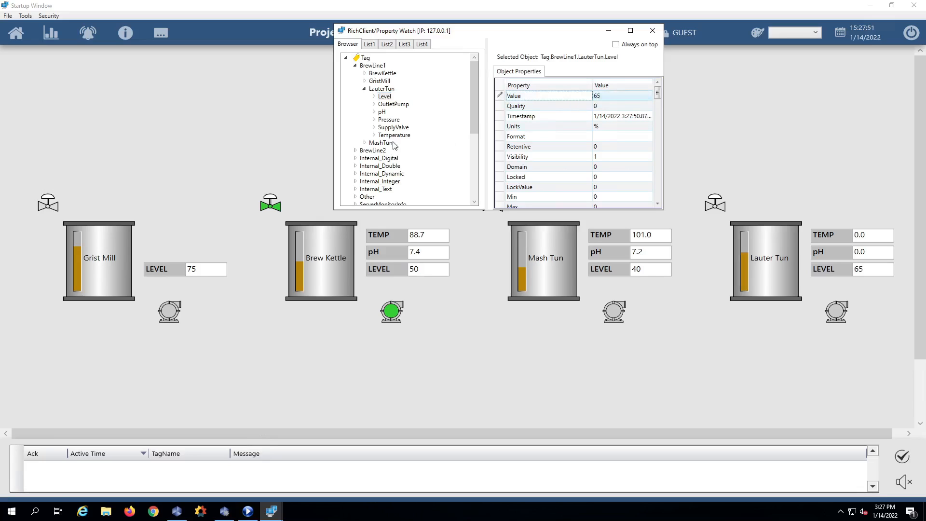
Step: Set the value of the LauterTun pH tag to 7.4
left_click(381, 113)
left_click(603, 95)
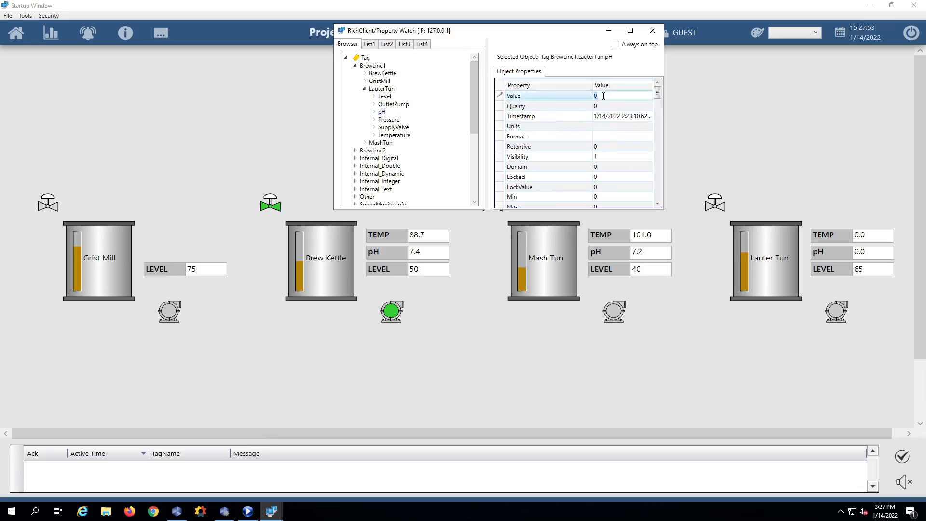
type("7.4")
key("Return")
Step: Set the value of the LauterTun Temperature tag to 99 and collapse the LauterTun tags in the tag tree
left_click(405, 138)
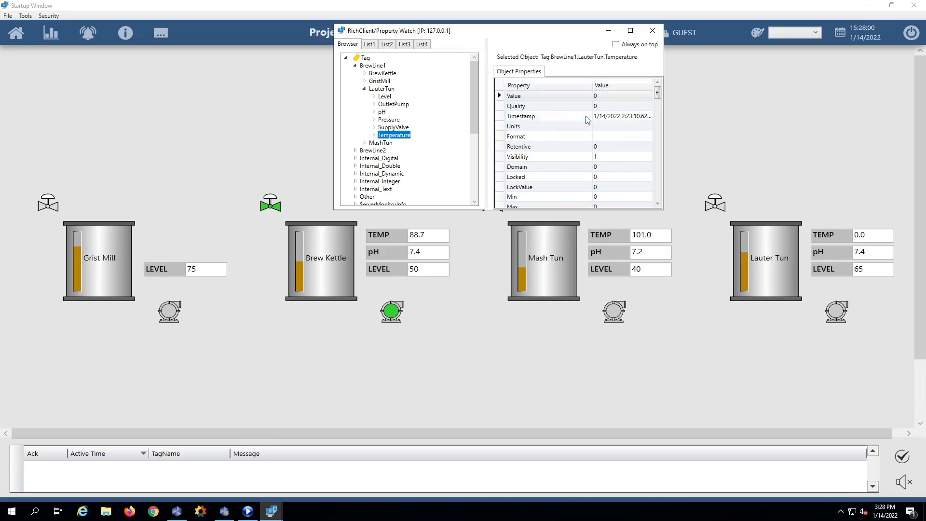
left_click(605, 96)
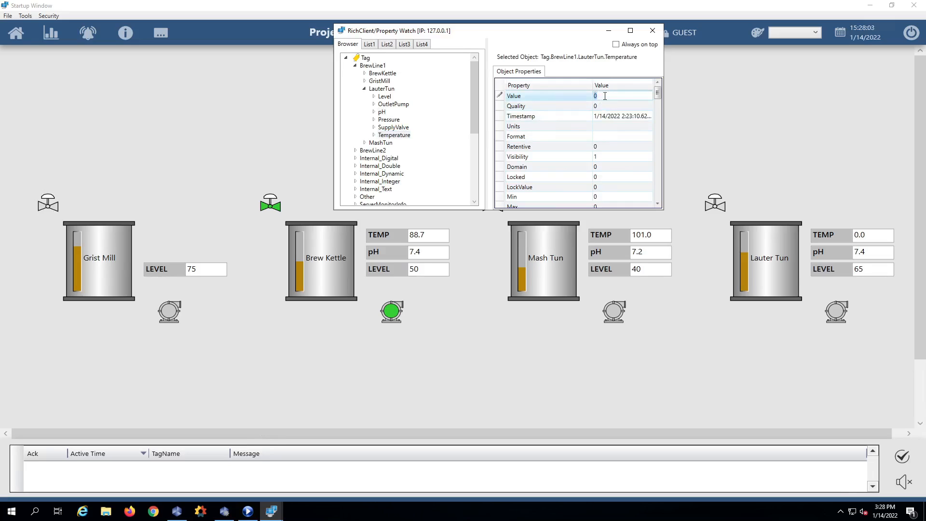
key("Return")
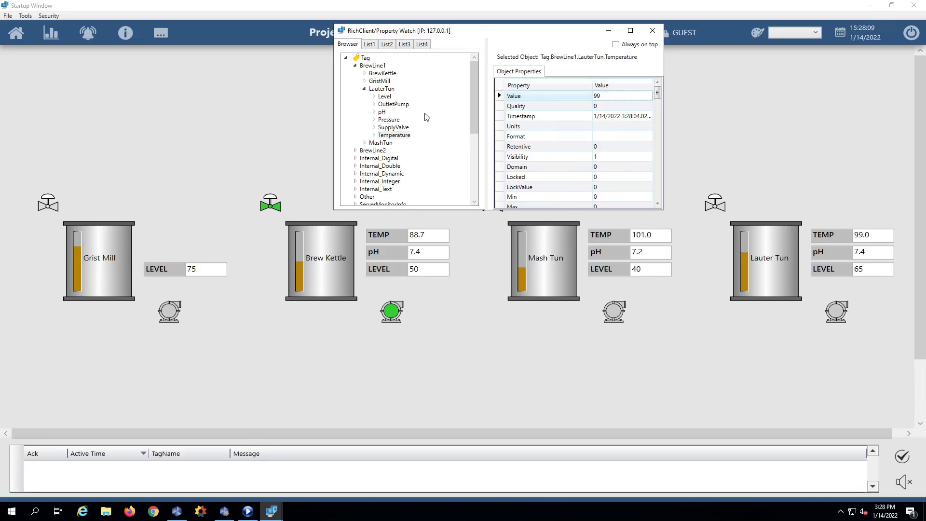
left_click(365, 89)
left_click(365, 88)
left_click(365, 89)
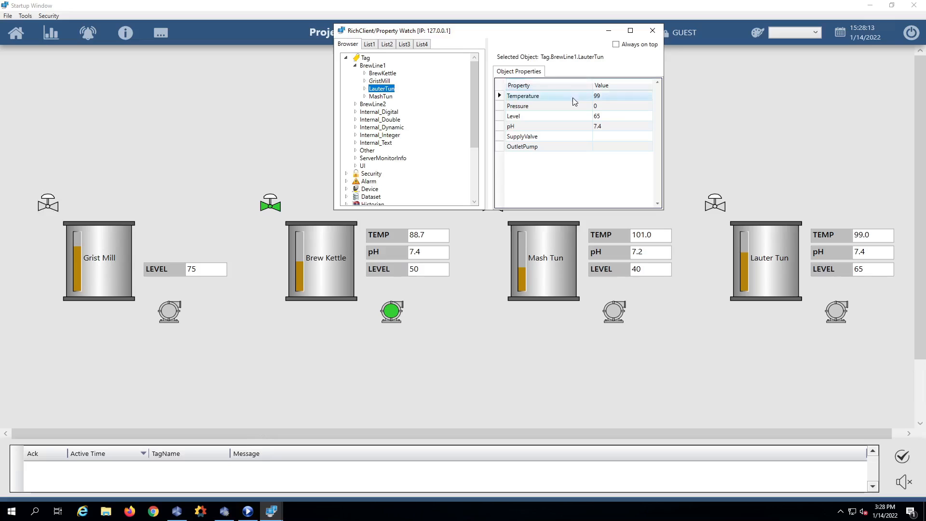